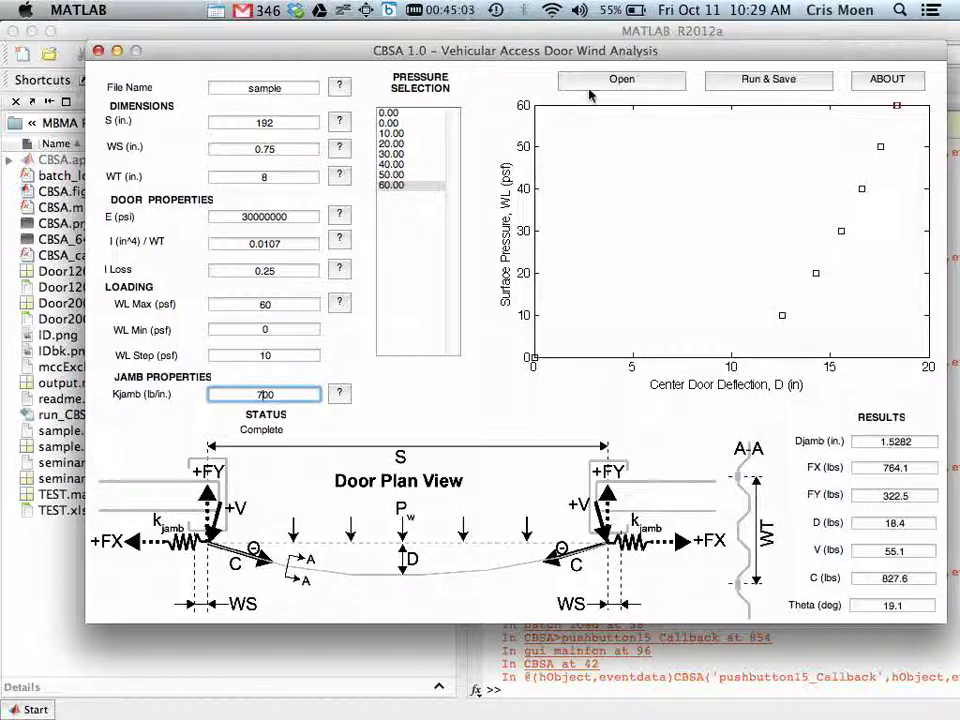
- Run and save the CBSA door analysis with Kjamb 700 lb/in., and select the 60 psf pressure results
{"action": "left_click", "coordinate": [760, 82]}
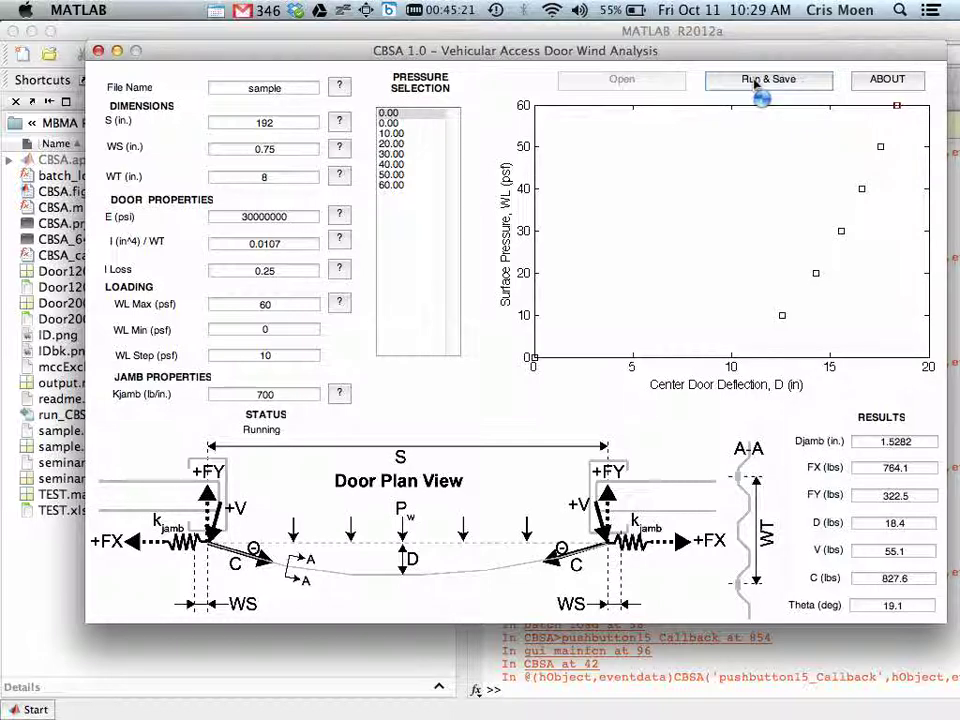
{"action": "key", "text": "super+Tab"}
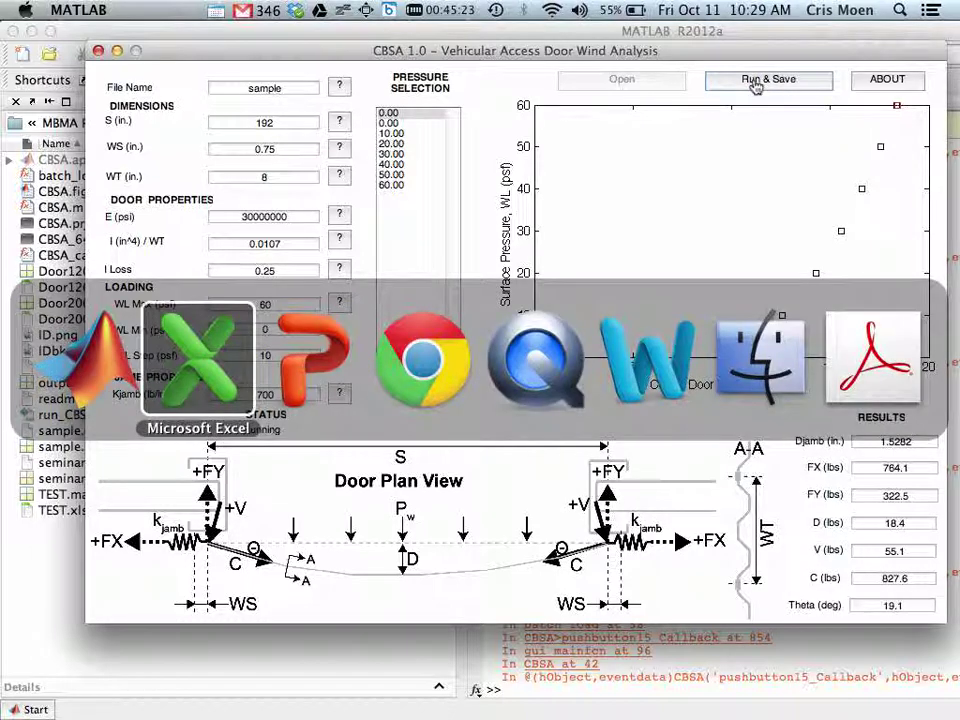
{"action": "key", "text": "super+shift+Tab"}
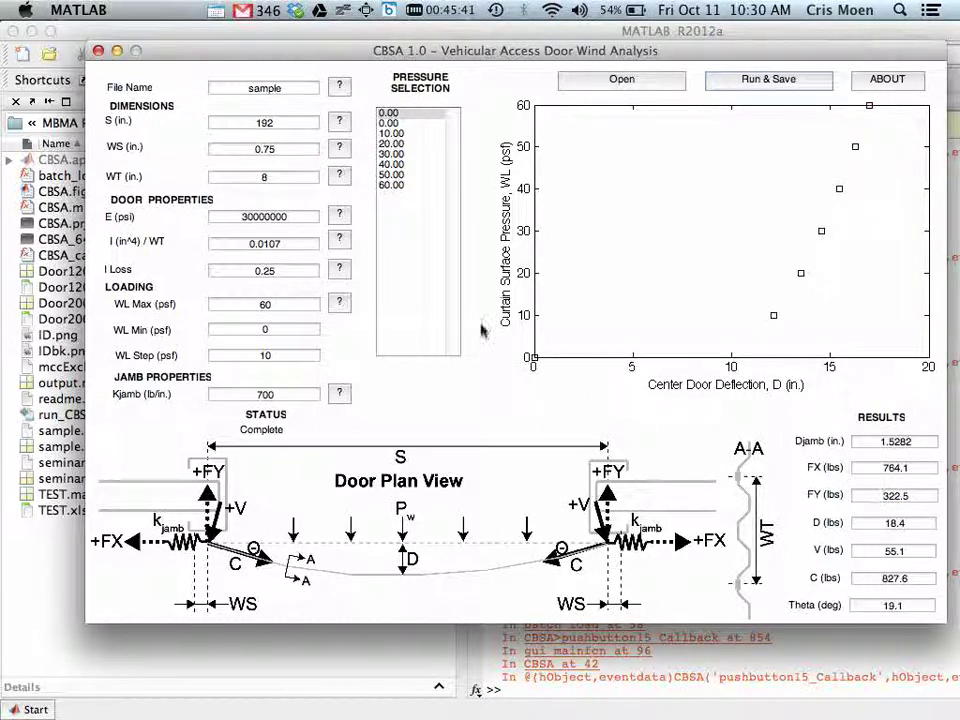
{"action": "left_click", "coordinate": [395, 187]}
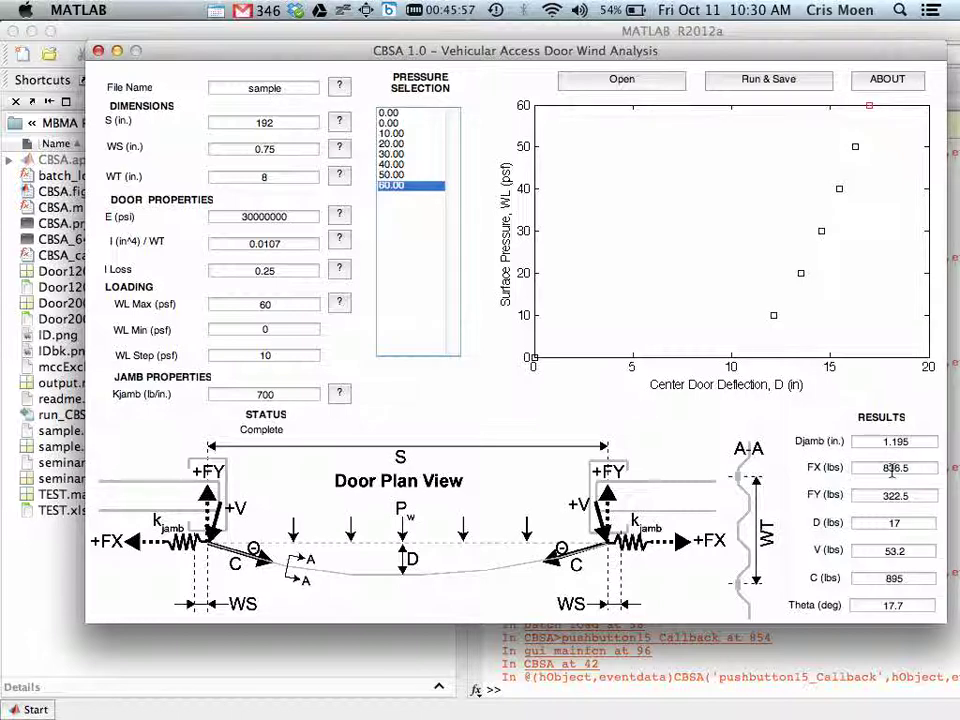
- Switch to Excel and review the C-section jamb inputs and the stiffness calculation on the Step 3 sheet
{"action": "key", "text": "super+Tab"}
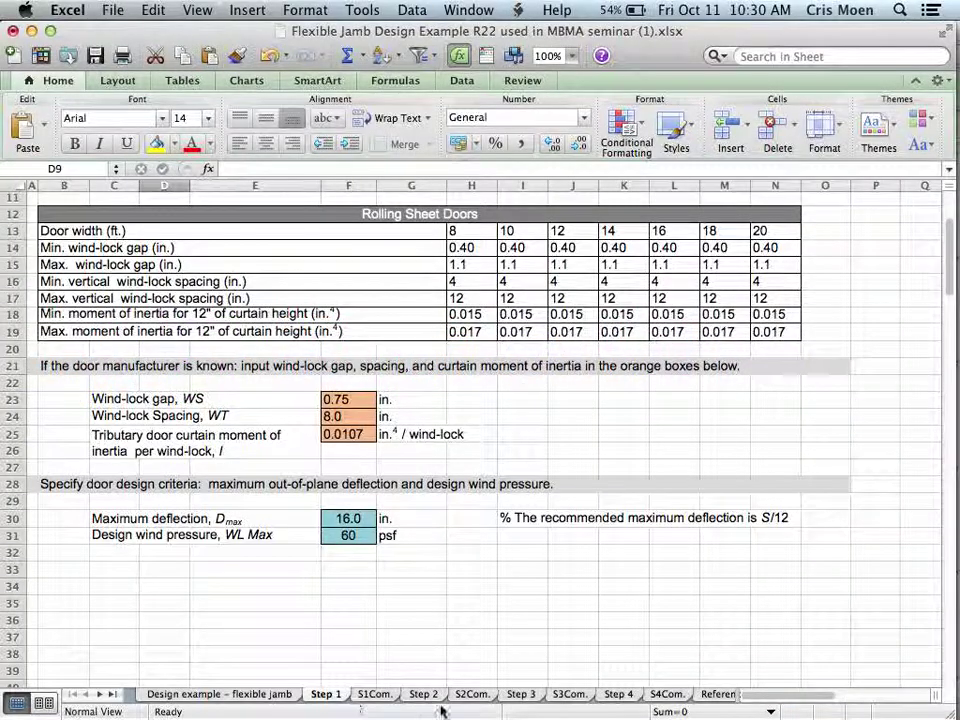
{"action": "left_click", "coordinate": [422, 696]}
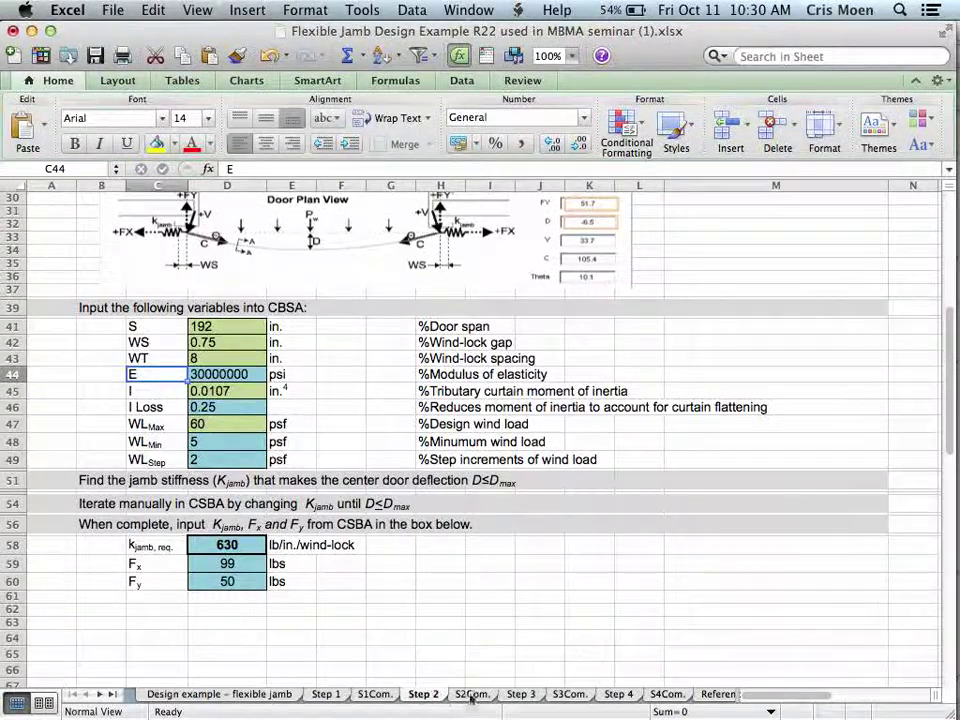
{"action": "left_click", "coordinate": [521, 694]}
{"action": "scroll", "coordinate": [450, 500], "scroll_direction": "up", "scroll_amount": 10}
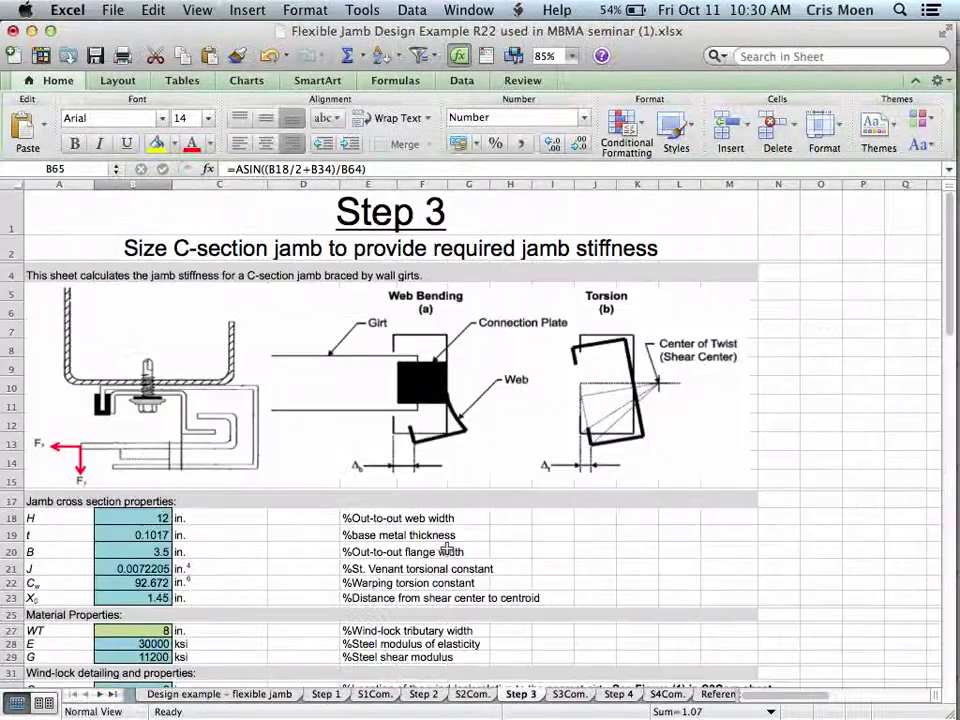
{"action": "scroll", "coordinate": [447, 549], "scroll_direction": "down", "scroll_amount": 3}
{"action": "scroll", "coordinate": [447, 549], "scroll_direction": "down", "scroll_amount": 2}
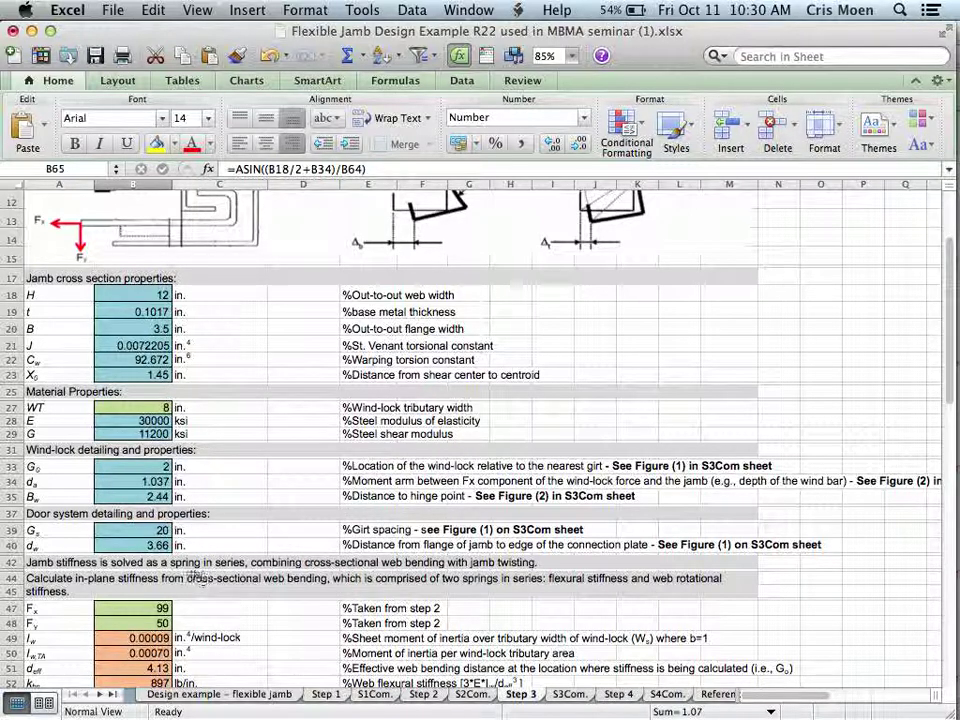
{"action": "scroll", "coordinate": [412, 668], "scroll_direction": "down", "scroll_amount": 10}
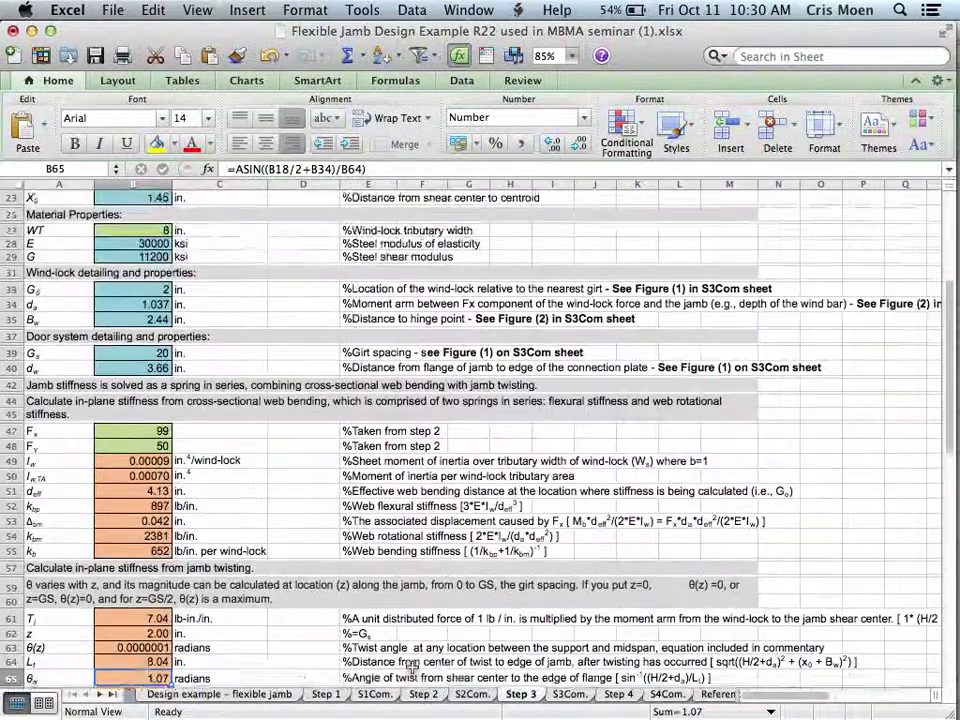
{"action": "scroll", "coordinate": [412, 668], "scroll_direction": "down", "scroll_amount": 2}
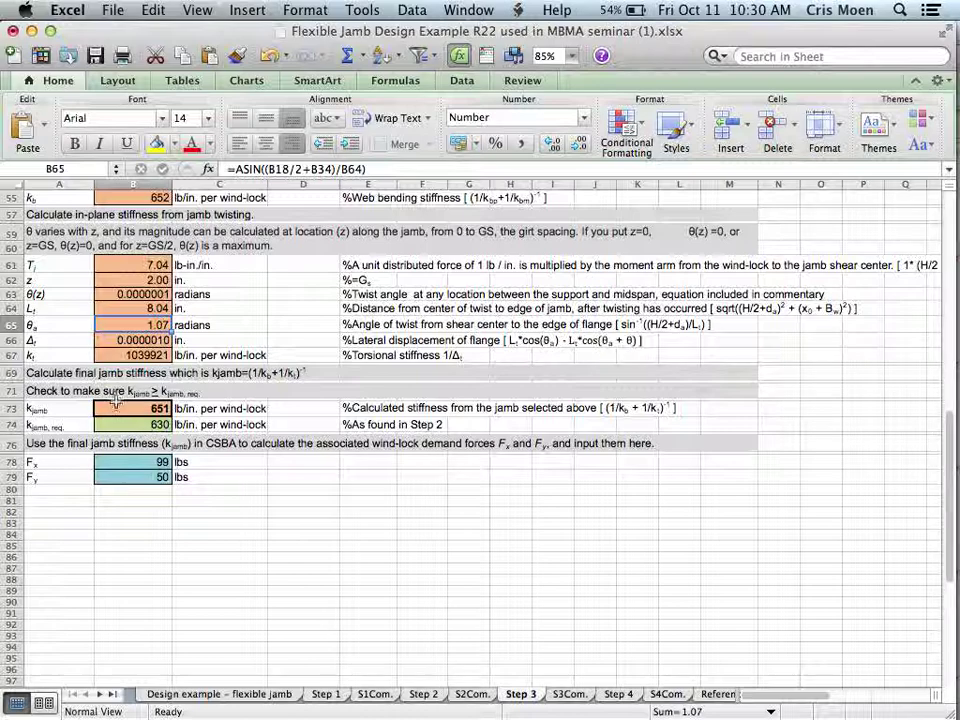
{"action": "scroll", "coordinate": [120, 410], "scroll_direction": "up", "scroll_amount": 15}
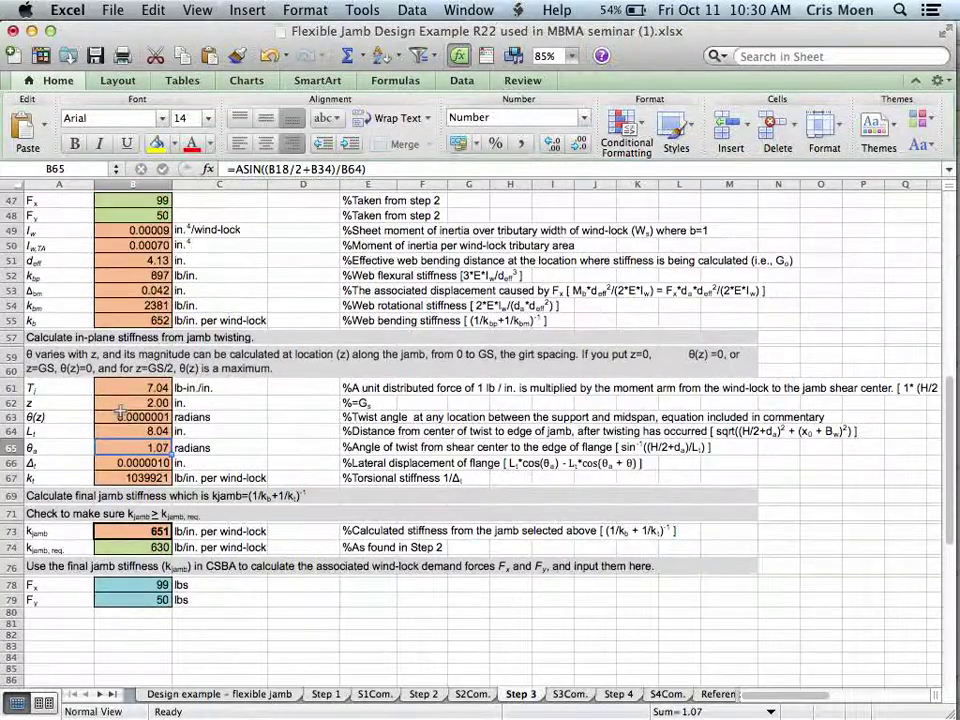
{"action": "scroll", "coordinate": [122, 414], "scroll_direction": "down", "scroll_amount": 4}
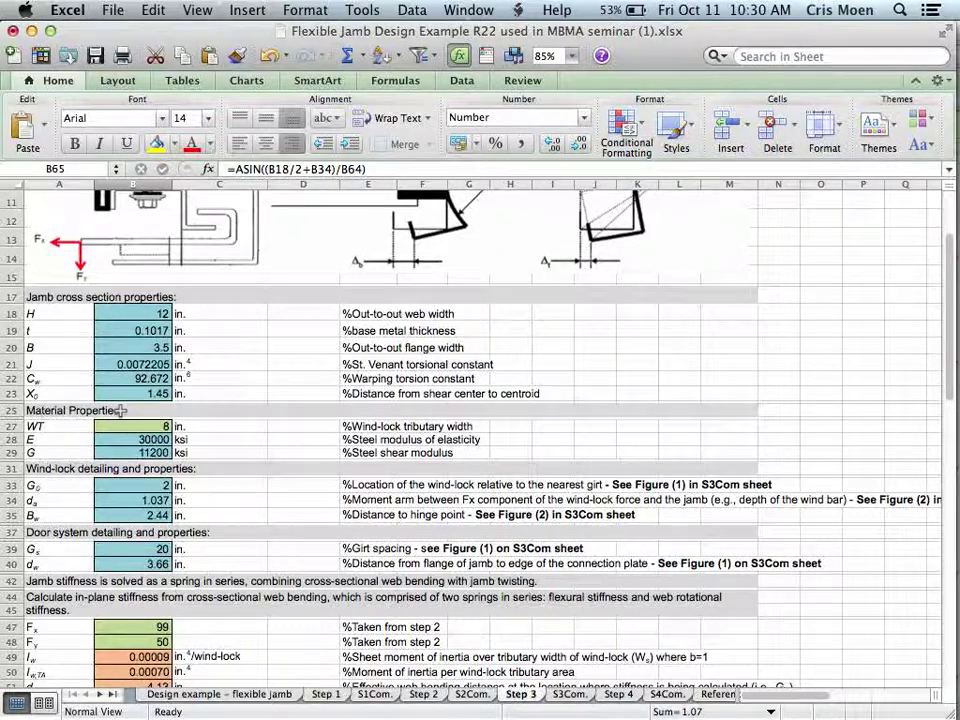
- Switch back to MATLAB and close the CBSA door analysis window
{"action": "key", "text": "super+Tab"}
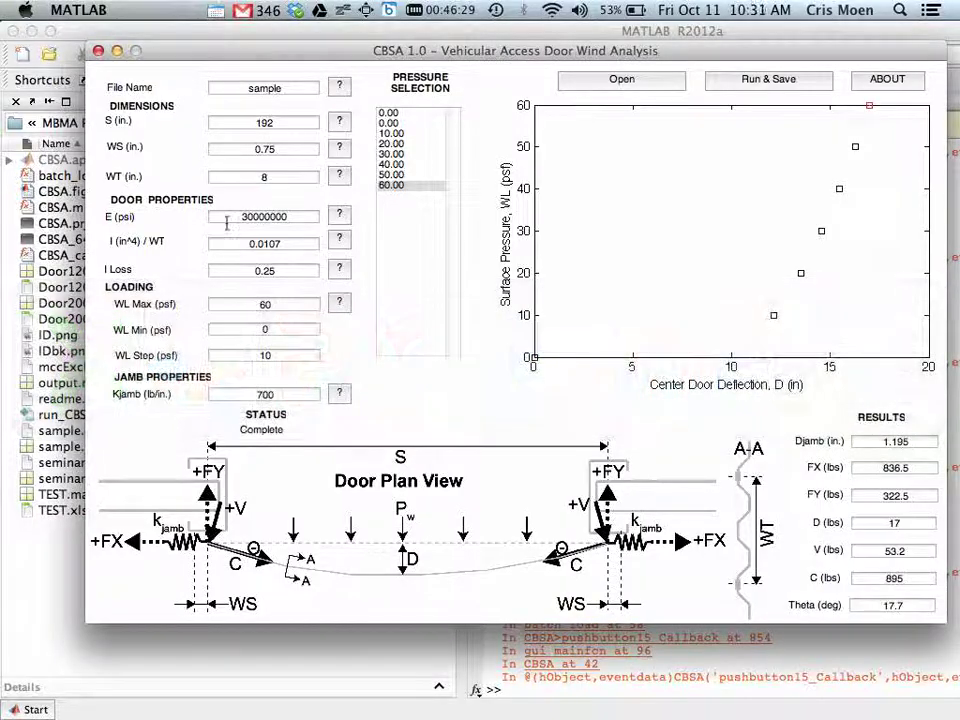
{"action": "left_click", "coordinate": [98, 50]}
{"action": "key", "text": "super+Tab"}
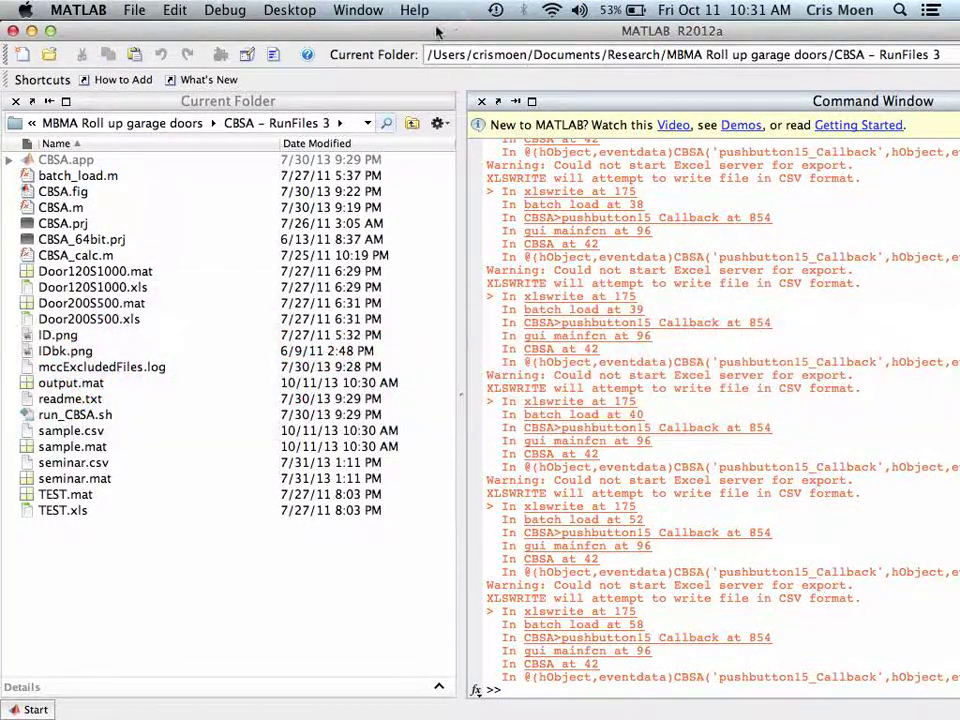
- Change MATLAB's current folder to the recently used MATLAB TOOLS/CUFSM v405 folder
{"action": "left_click_drag", "start_coordinate": [368, 30], "coordinate": [219, 30]}
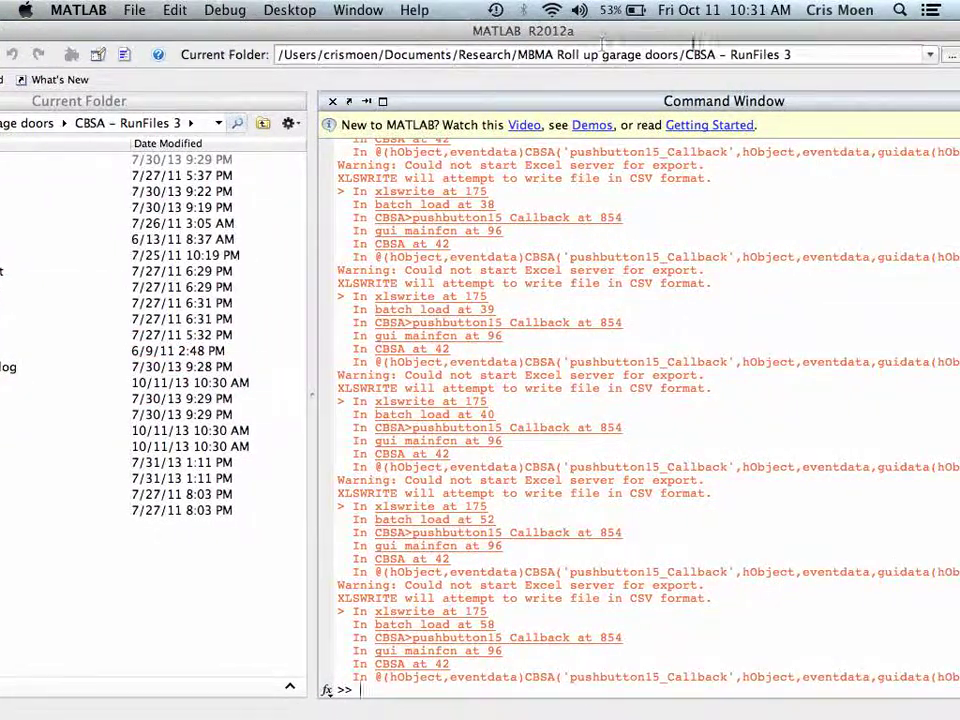
{"action": "left_click", "coordinate": [930, 55]}
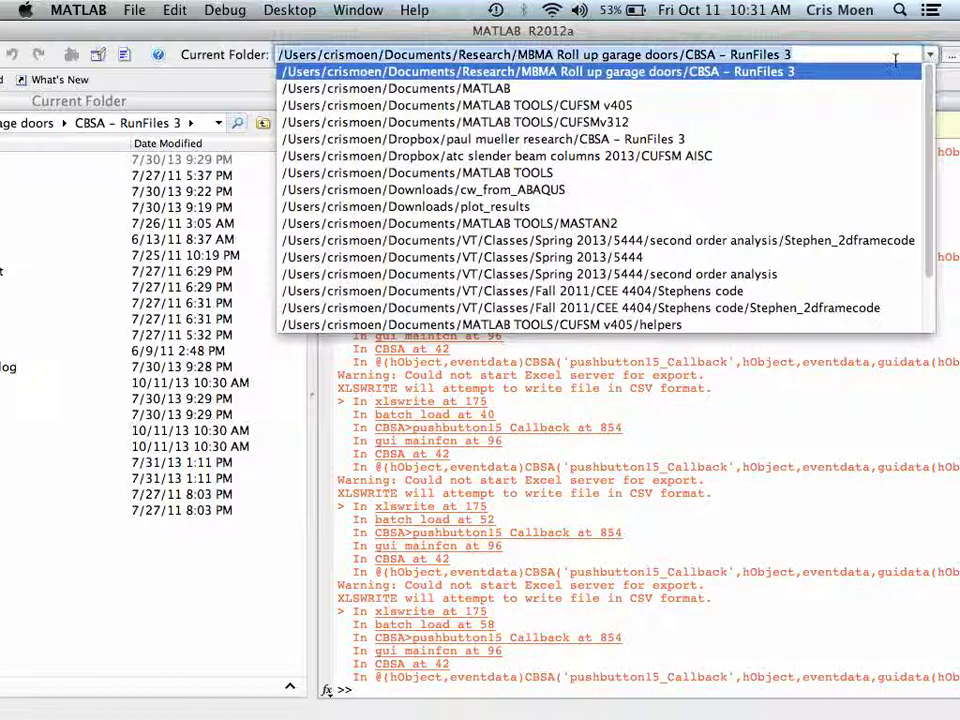
{"action": "left_click", "coordinate": [798, 105]}
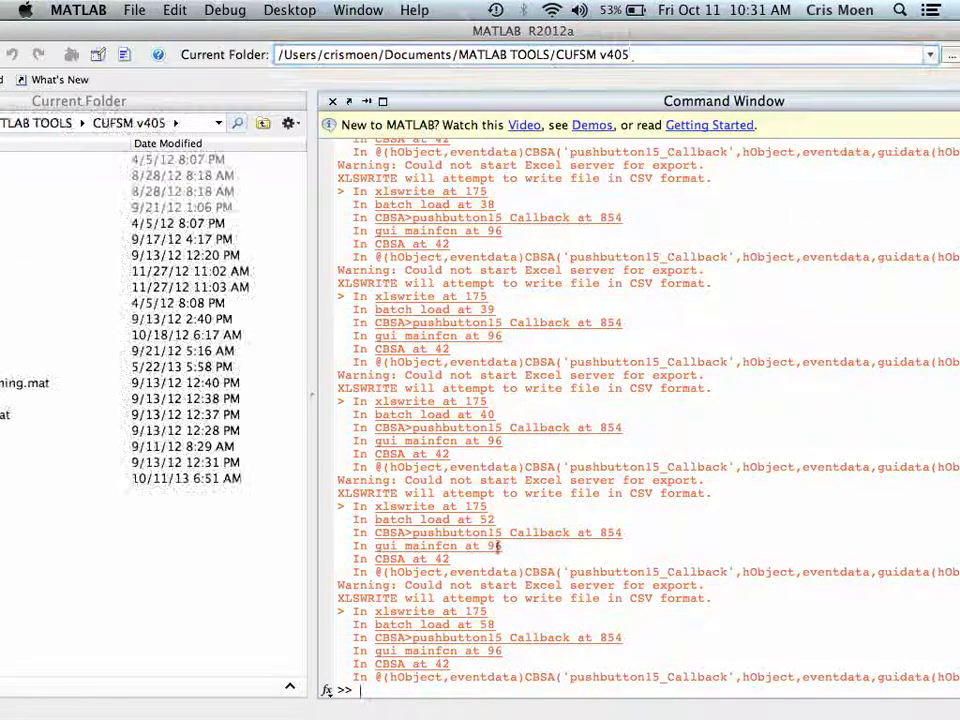
- Launch CUFSM with the cufsm4 command, open its general section input, and dismiss the Google Drive notification
{"action": "left_click", "coordinate": [390, 709]}
{"action": "type", "text": "cufsm4"}
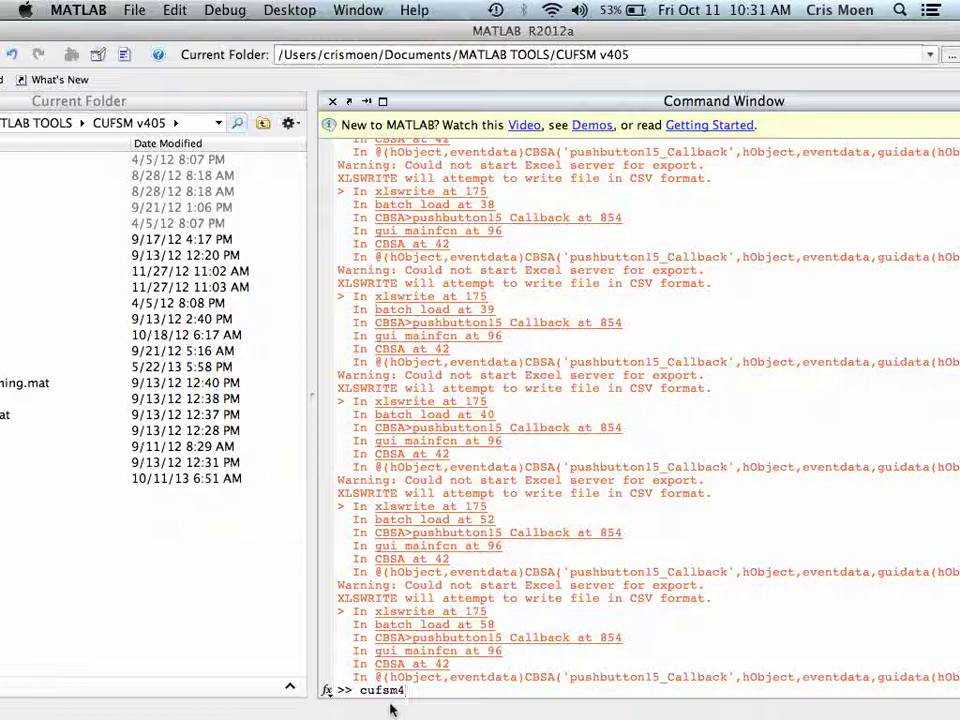
{"action": "key", "text": "Return"}
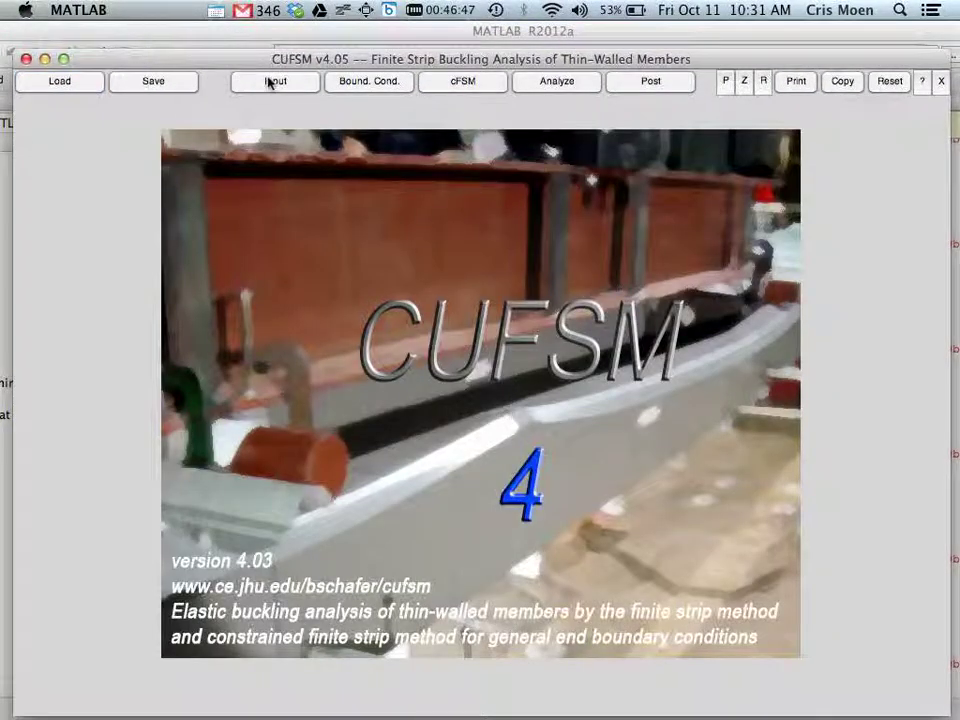
{"action": "left_click", "coordinate": [270, 83]}
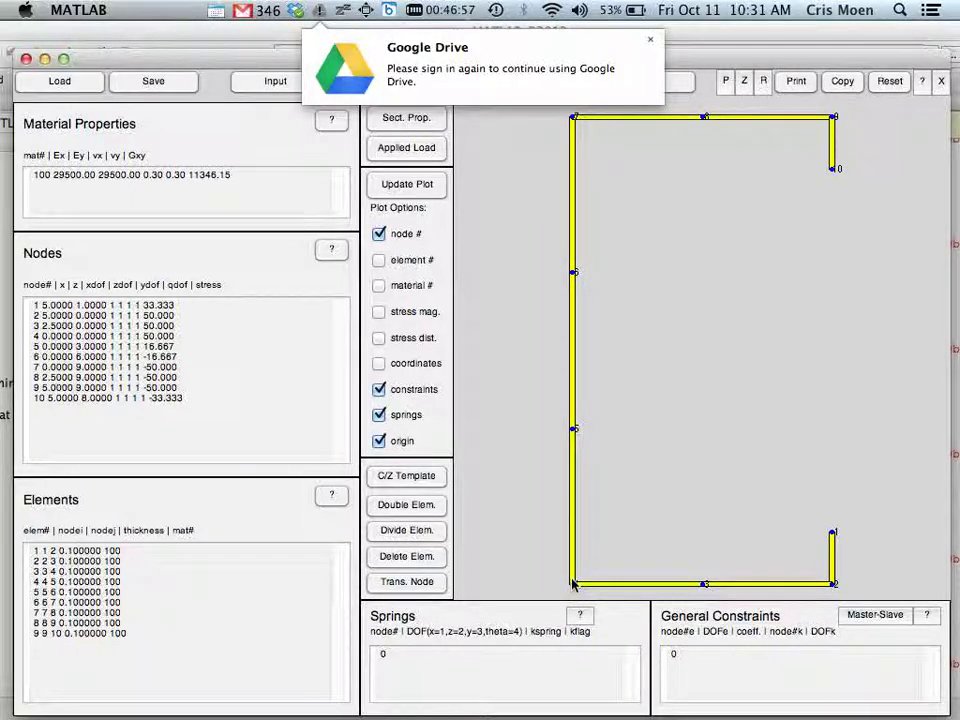
{"action": "left_click", "coordinate": [650, 39]}
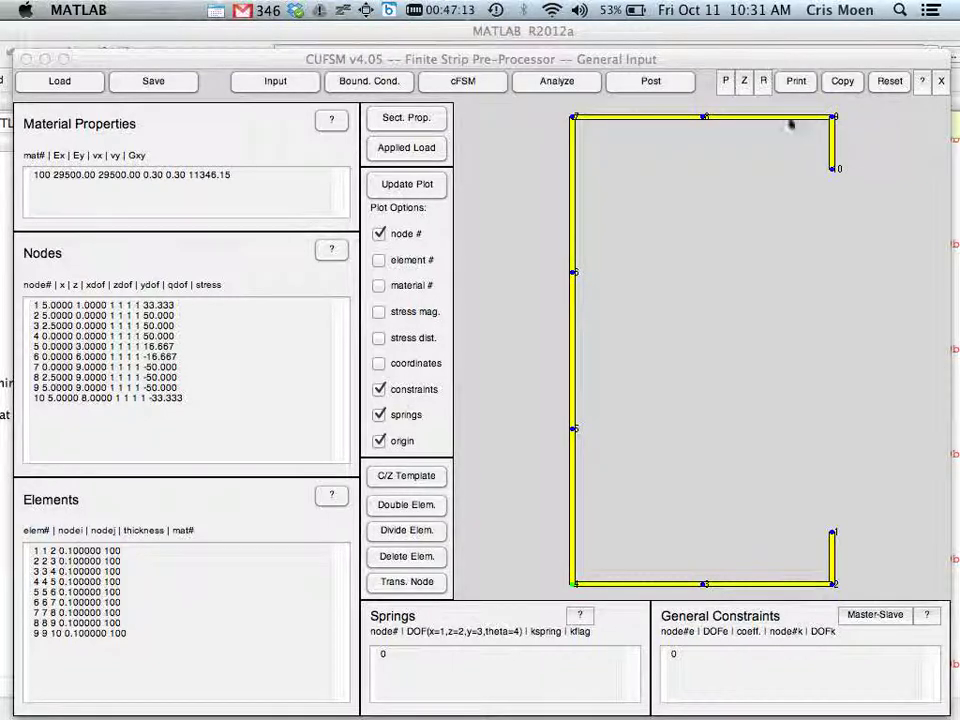
- In the Excel Step 3 sheet, set the jamb's out-to-out web width H to 9 in. to match the CUFSM section
{"action": "key", "text": "super+Tab"}
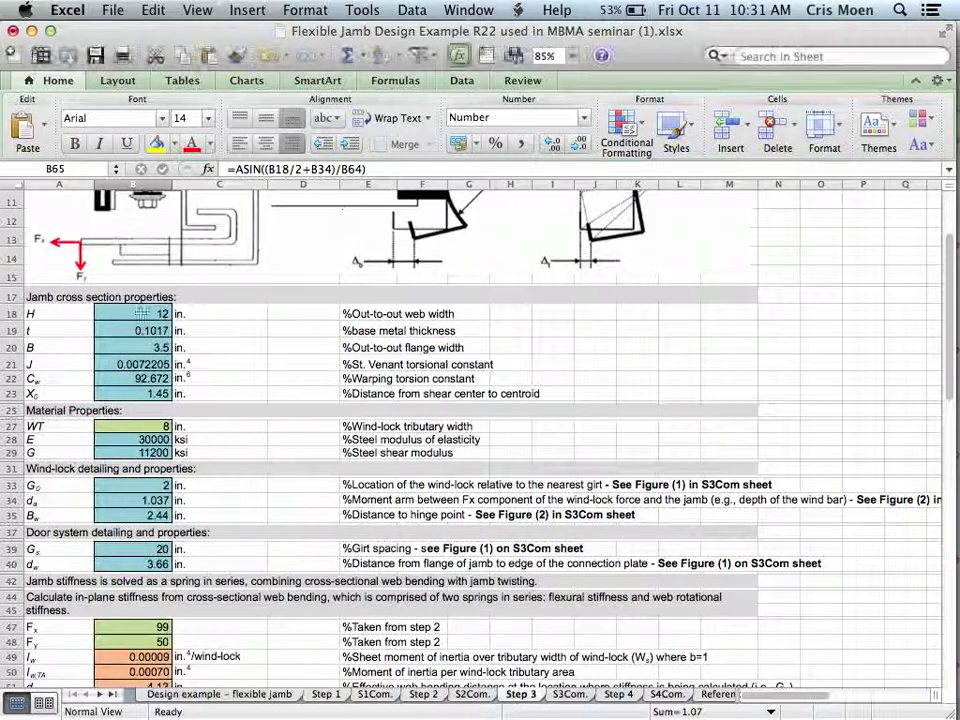
{"action": "left_click", "coordinate": [130, 314]}
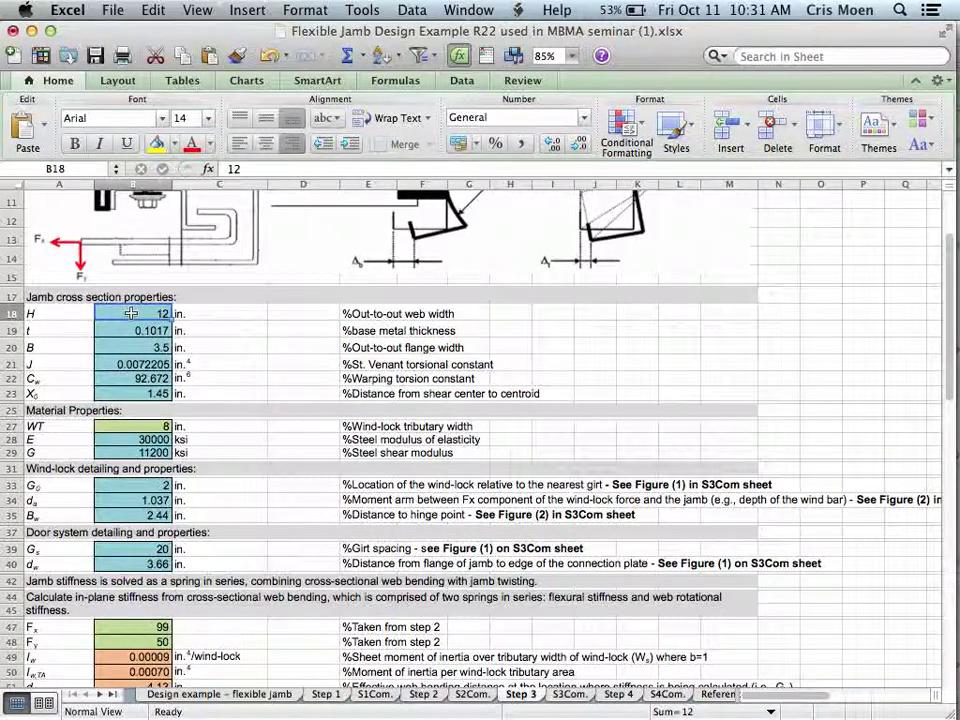
{"action": "key", "text": "super+Tab"}
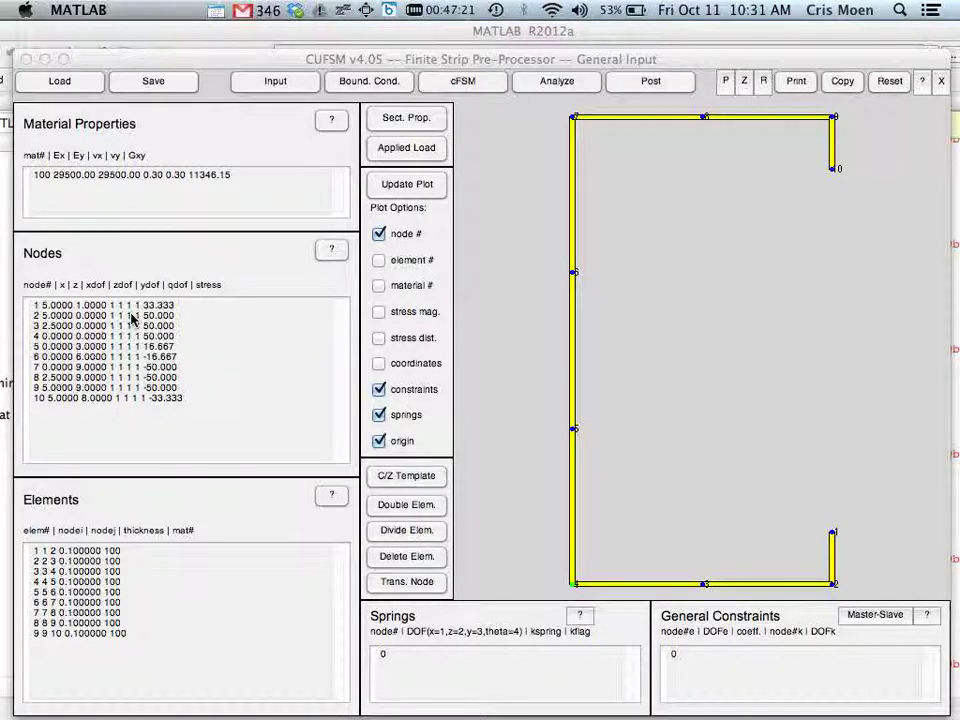
{"action": "key", "text": "super+Tab"}
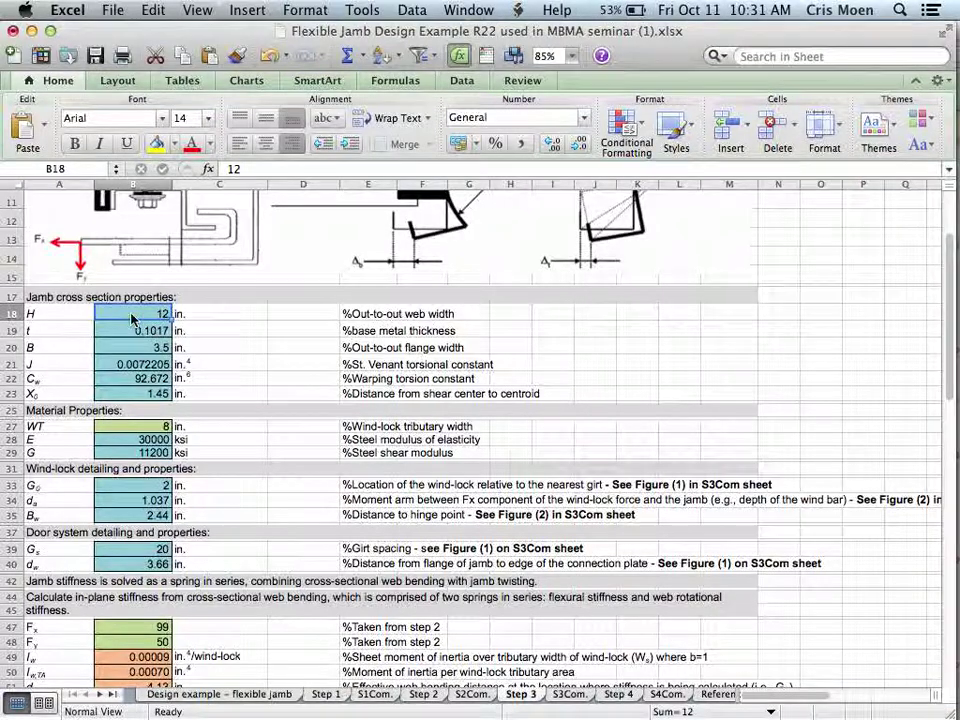
{"action": "type", "text": "9"}
{"action": "key", "text": "Return"}
- Check the section in CUFSM, and in Excel set the base metal thickness t to 0.1 in. and flange width B to 5 in
{"action": "key", "text": "super+Tab"}
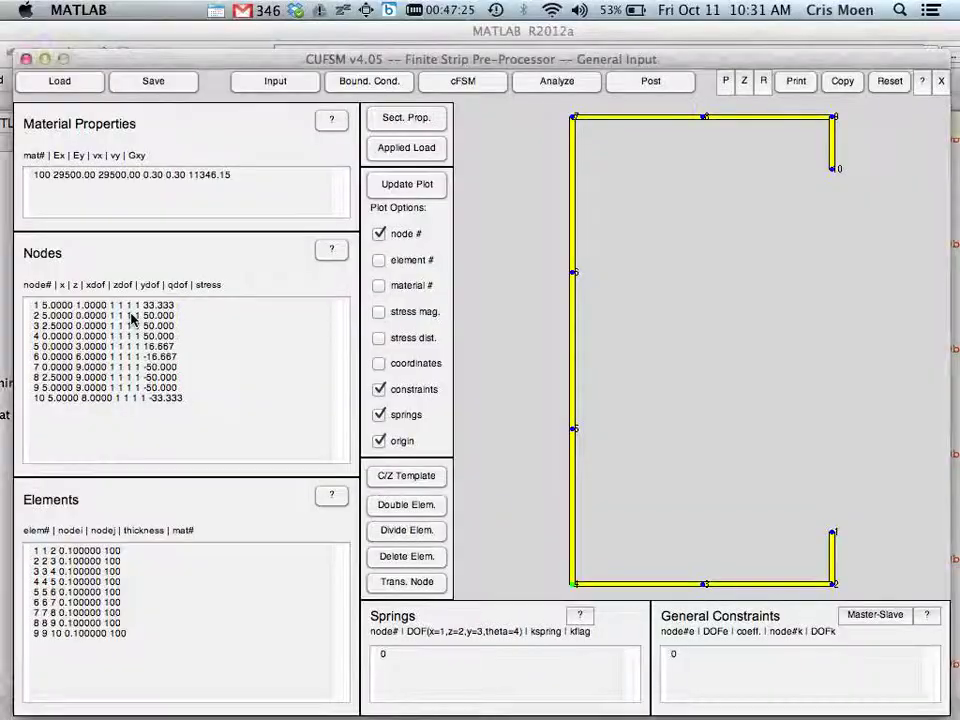
{"action": "key", "text": "super+Tab"}
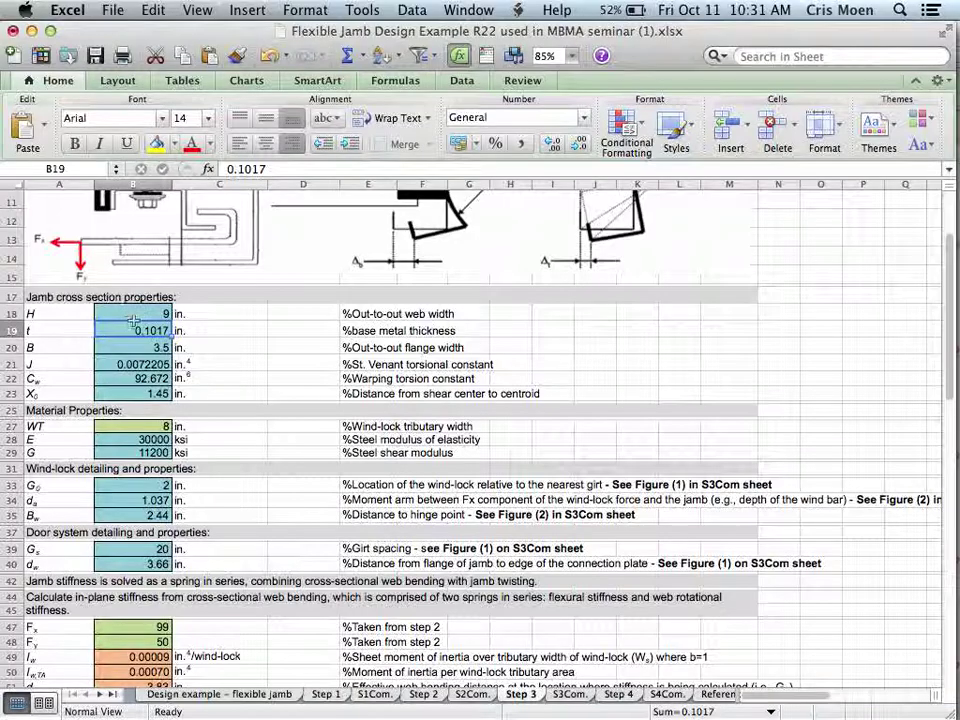
{"action": "type", "text": "0.1"}
{"action": "key", "text": "Return"}
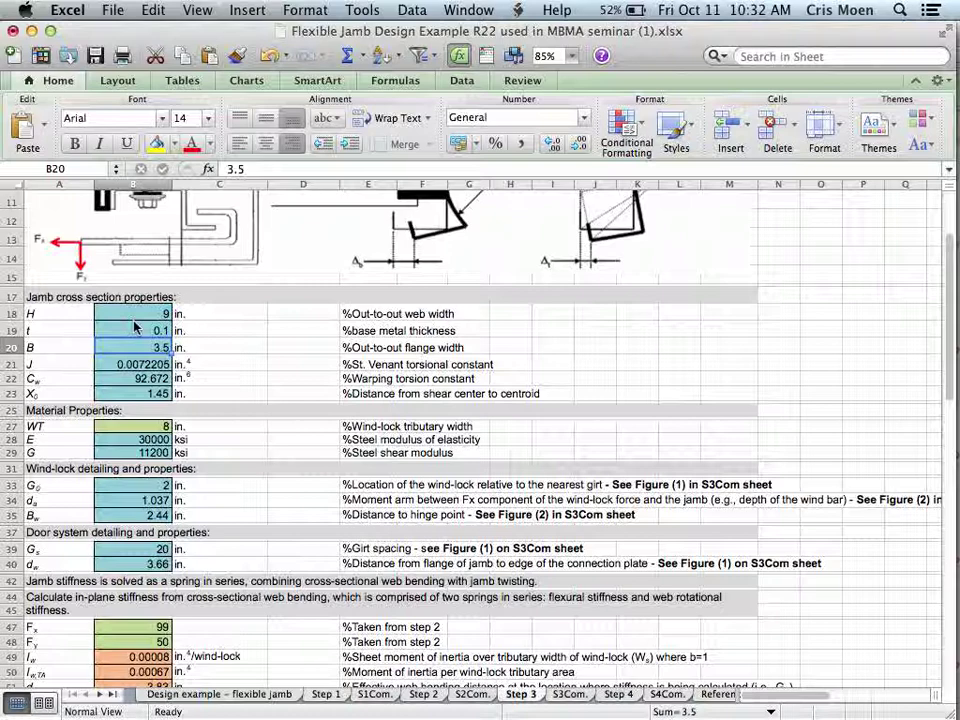
{"action": "type", "text": "5"}
{"action": "key", "text": "Return"}
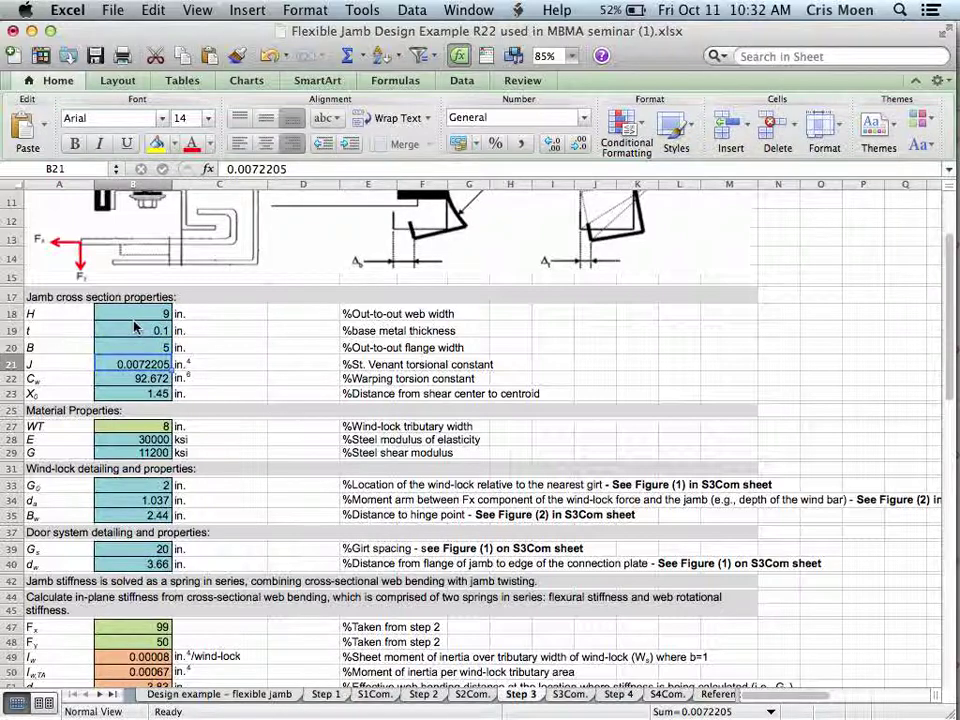
- Switch to CUFSM, calculate the C-section's properties, and compare them with the jamb properties in Excel
{"action": "key", "text": "super+Tab"}
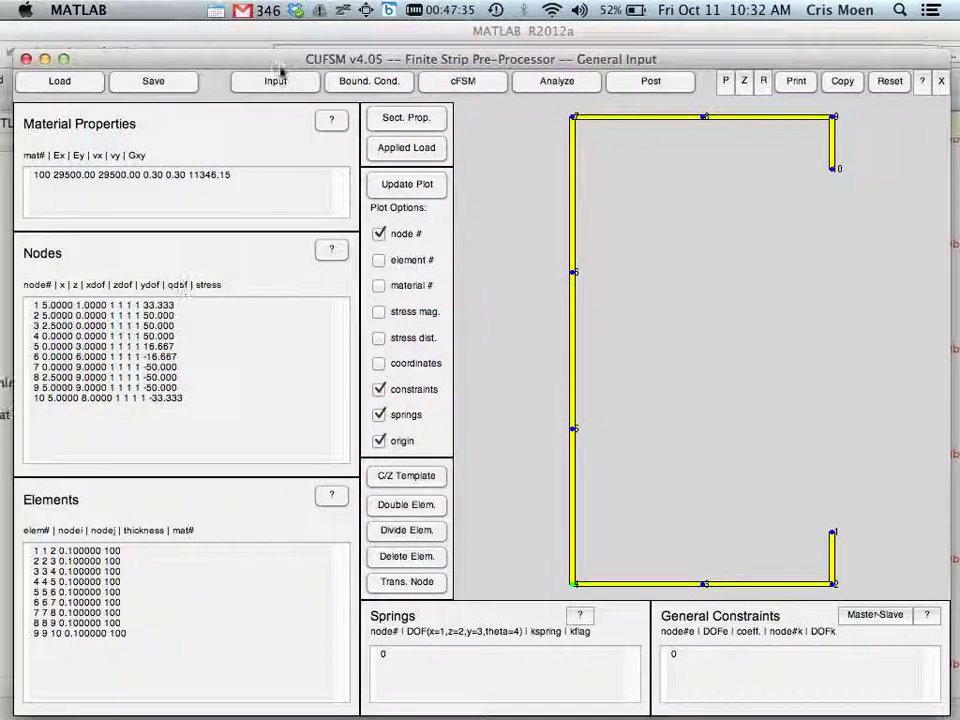
{"action": "left_click", "coordinate": [404, 118]}
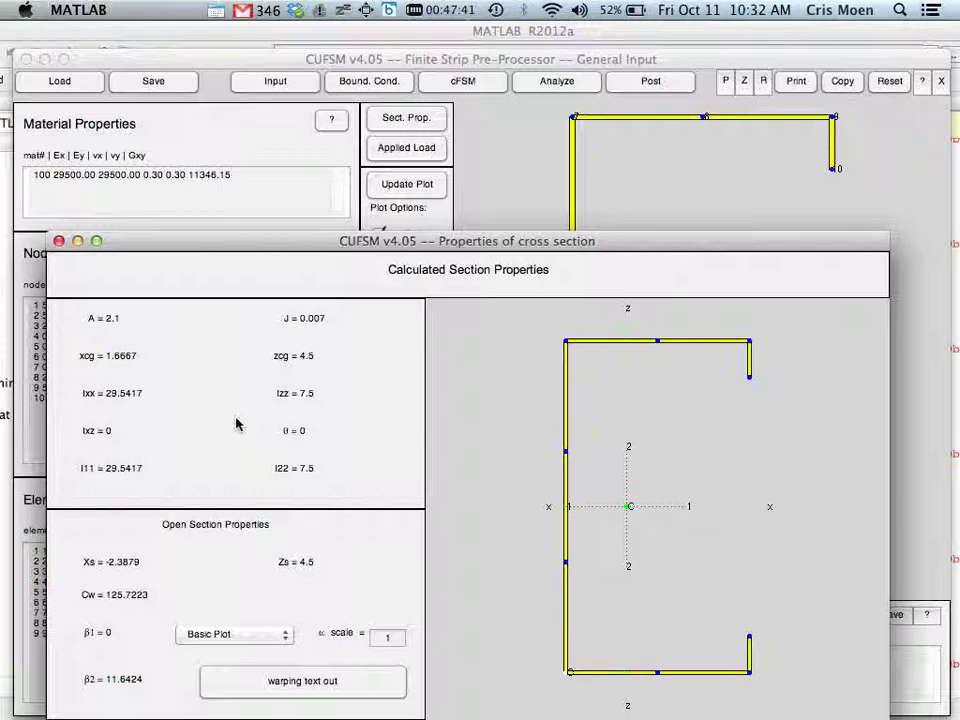
{"action": "key", "text": "super+Tab"}
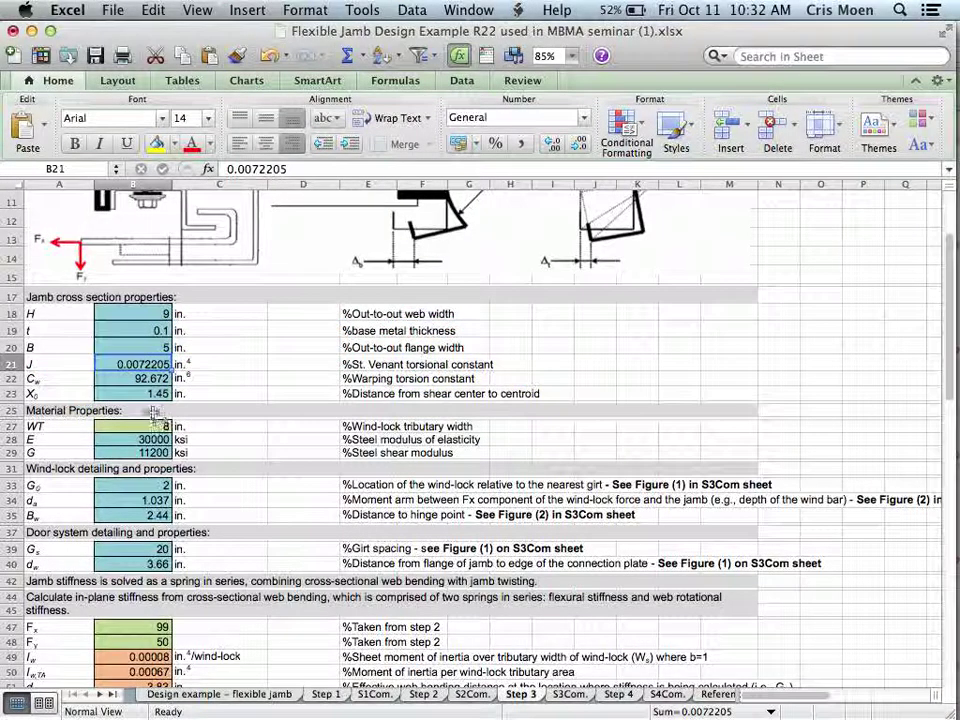
- Read the warping constant in CUFSM, and in the Excel Step 3 sheet set the jamb's Cw to 125 in.^6
{"action": "key", "text": "super+Tab"}
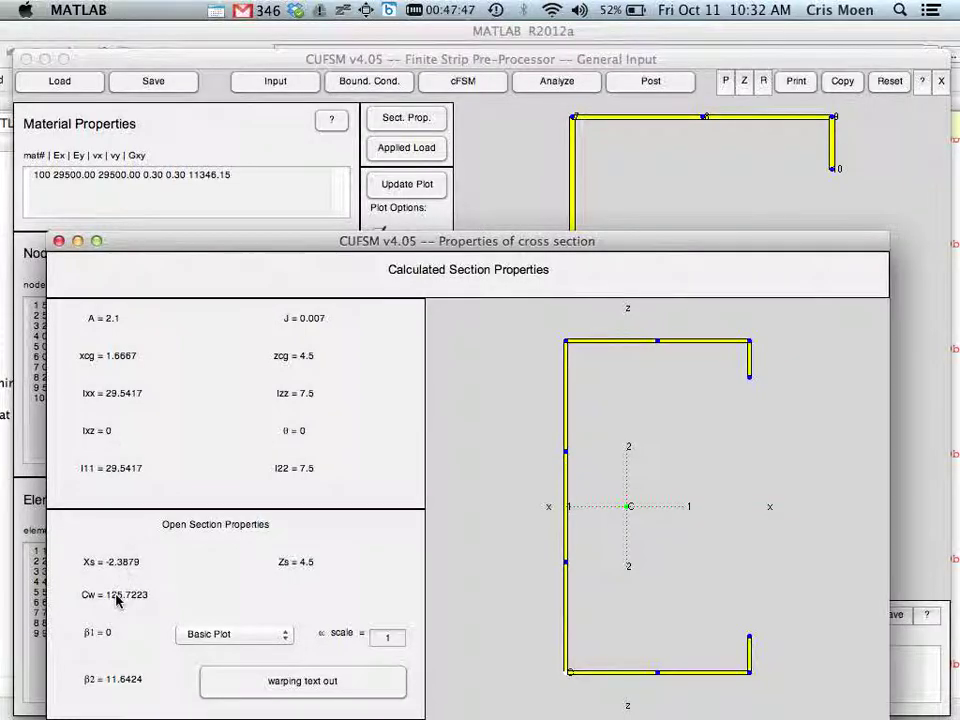
{"action": "key", "text": "super+Tab"}
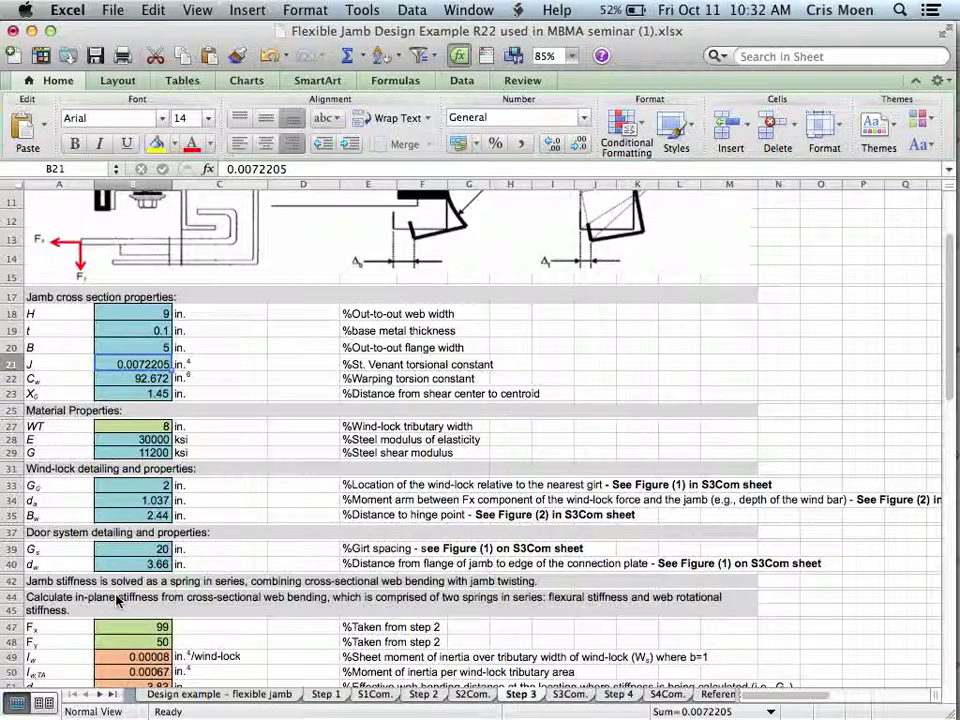
{"action": "left_click", "coordinate": [142, 378]}
{"action": "type", "text": "125"}
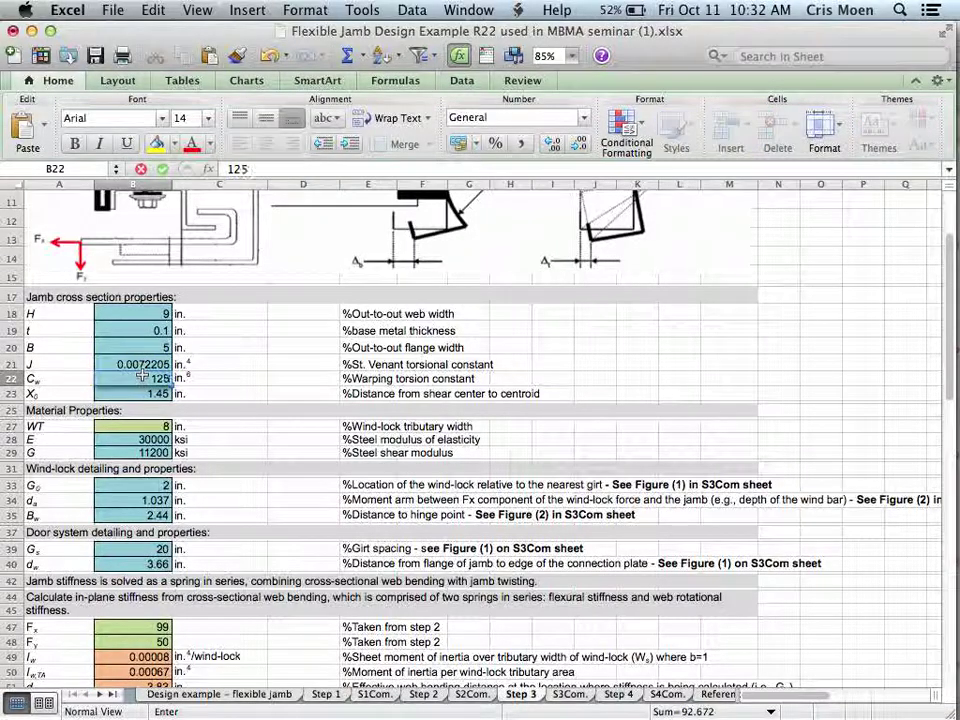
{"action": "key", "text": "Return"}
- Set the girt spacing Gs to 48 in. in the door system detailing and properties
{"action": "scroll", "coordinate": [142, 378], "scroll_direction": "down", "scroll_amount": 5}
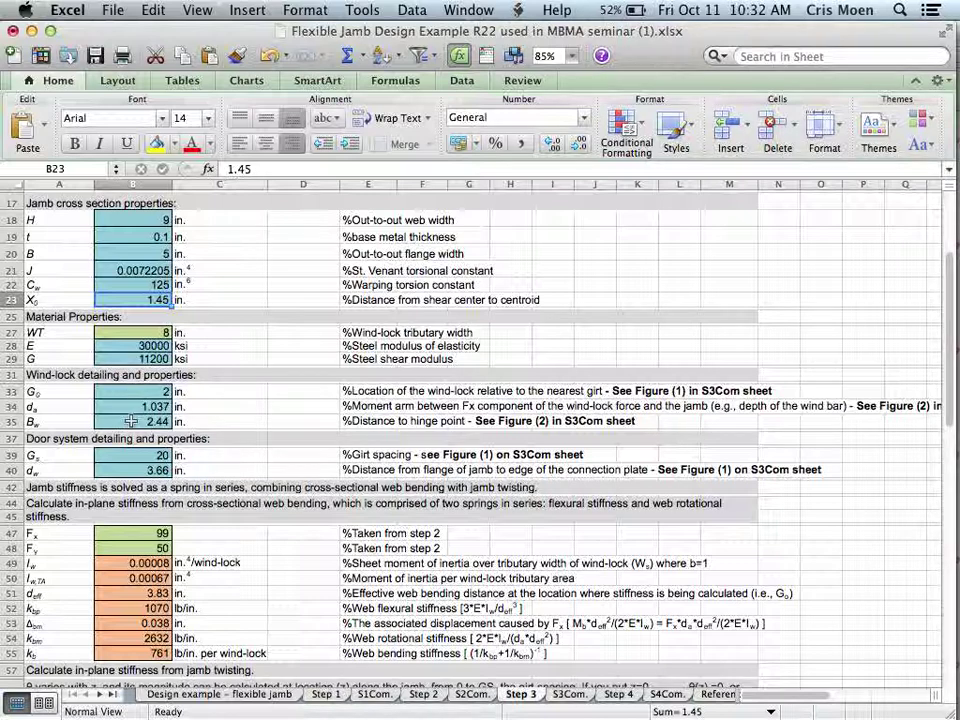
{"action": "scroll", "coordinate": [131, 425], "scroll_direction": "down", "scroll_amount": 1}
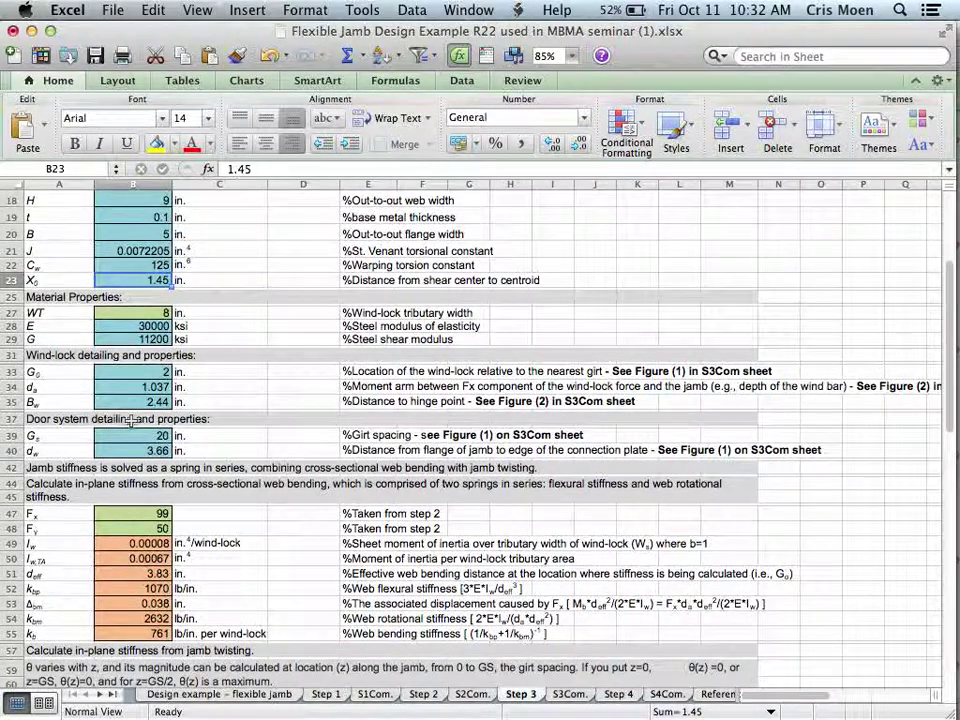
{"action": "left_click", "coordinate": [131, 437]}
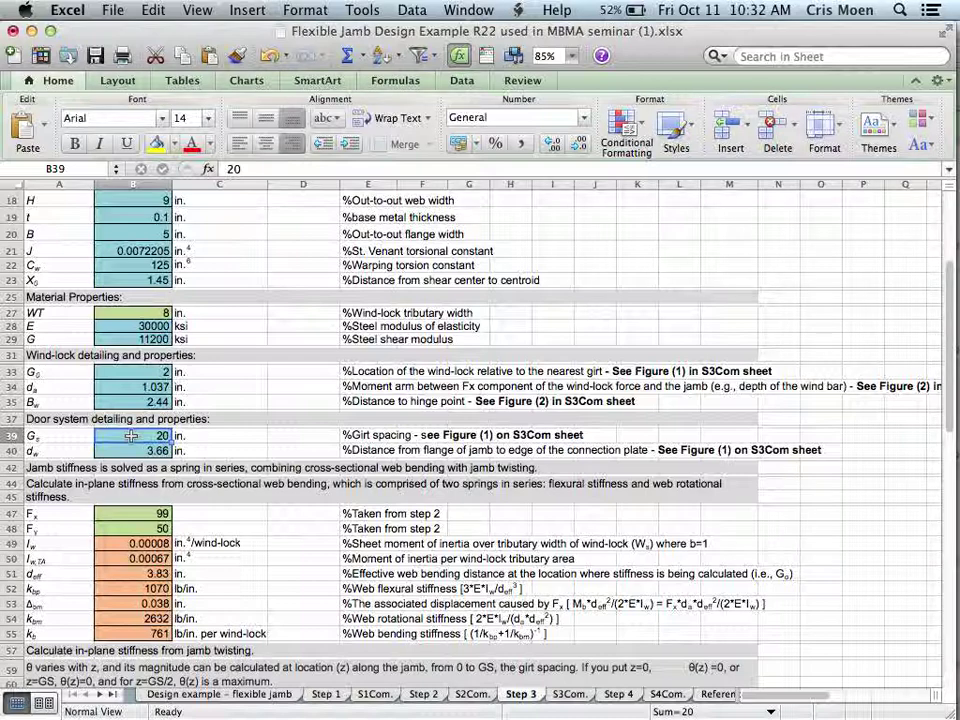
{"action": "type", "text": "48"}
{"action": "key", "text": "Return"}
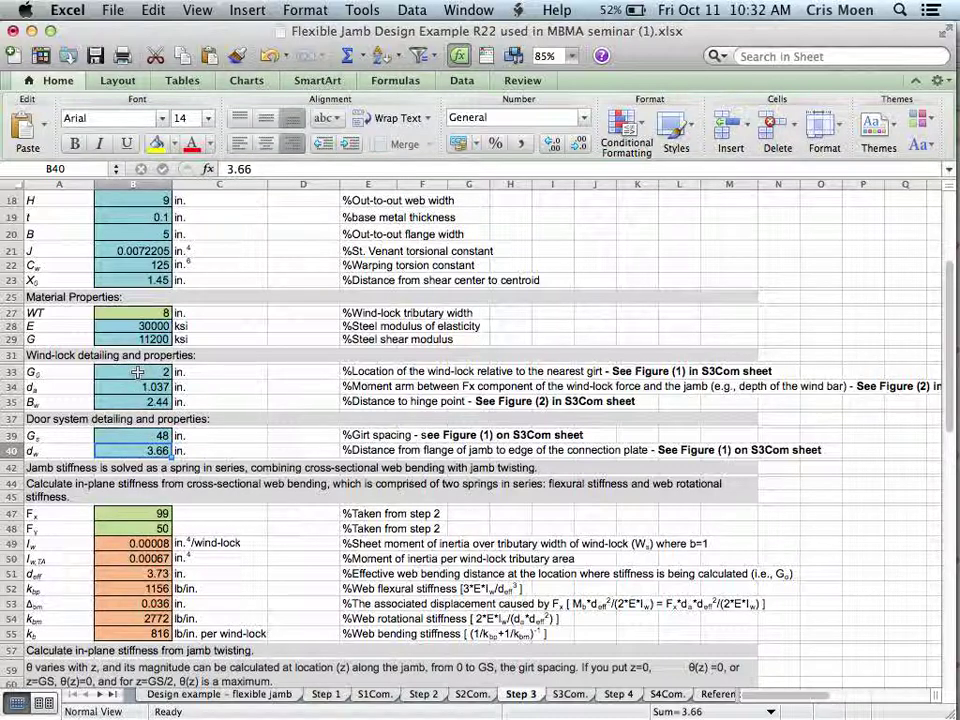
- Set the required jamb stiffness kjamb,req. to 700 lb/in. per wind-lock, below the calculated jamb stiffness
{"action": "scroll", "coordinate": [137, 372], "scroll_direction": "down", "scroll_amount": 7}
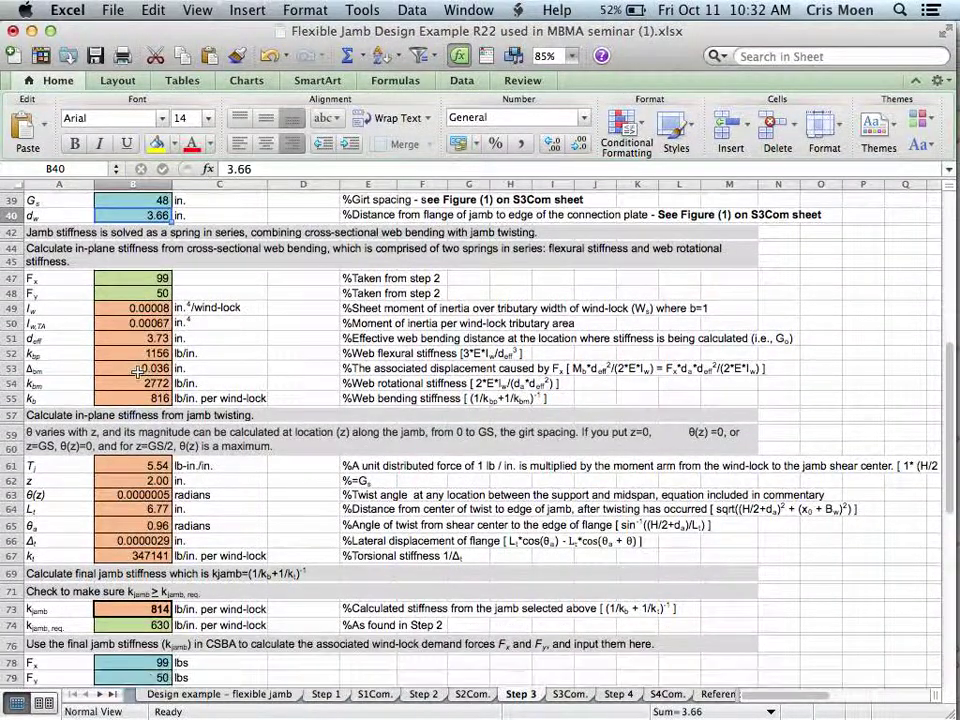
{"action": "scroll", "coordinate": [137, 372], "scroll_direction": "down", "scroll_amount": 4}
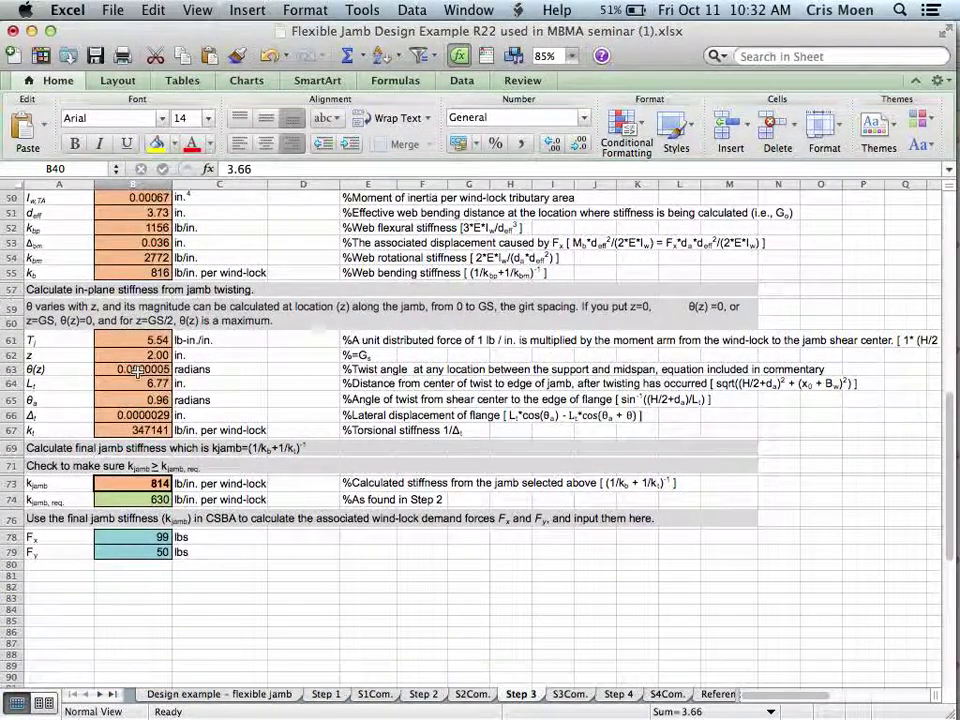
{"action": "left_click", "coordinate": [124, 499]}
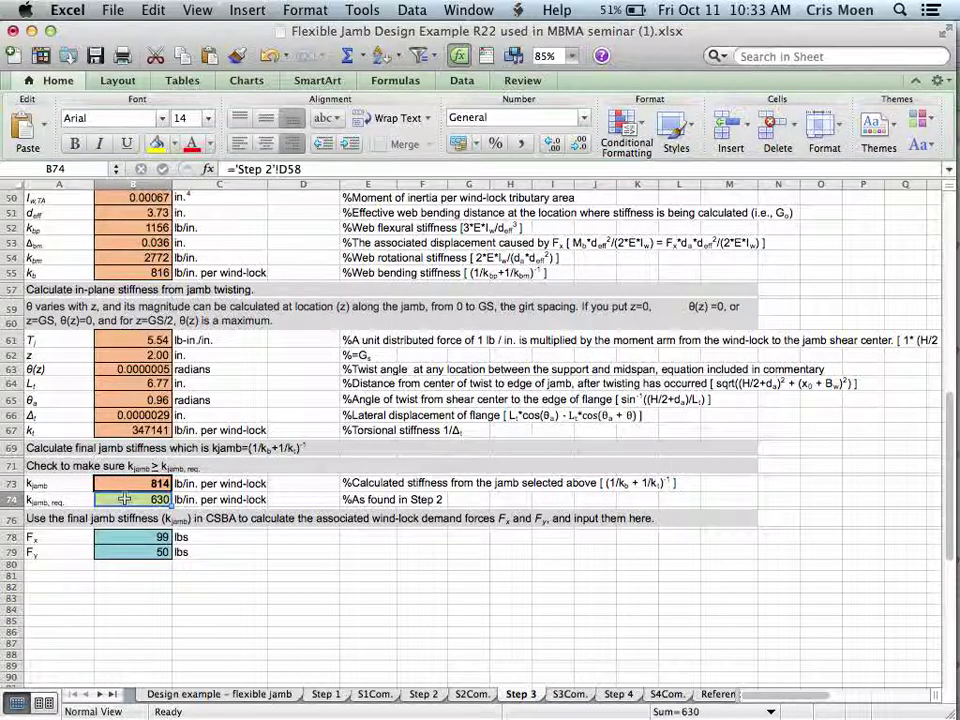
{"action": "type", "text": "700"}
{"action": "key", "text": "Return"}
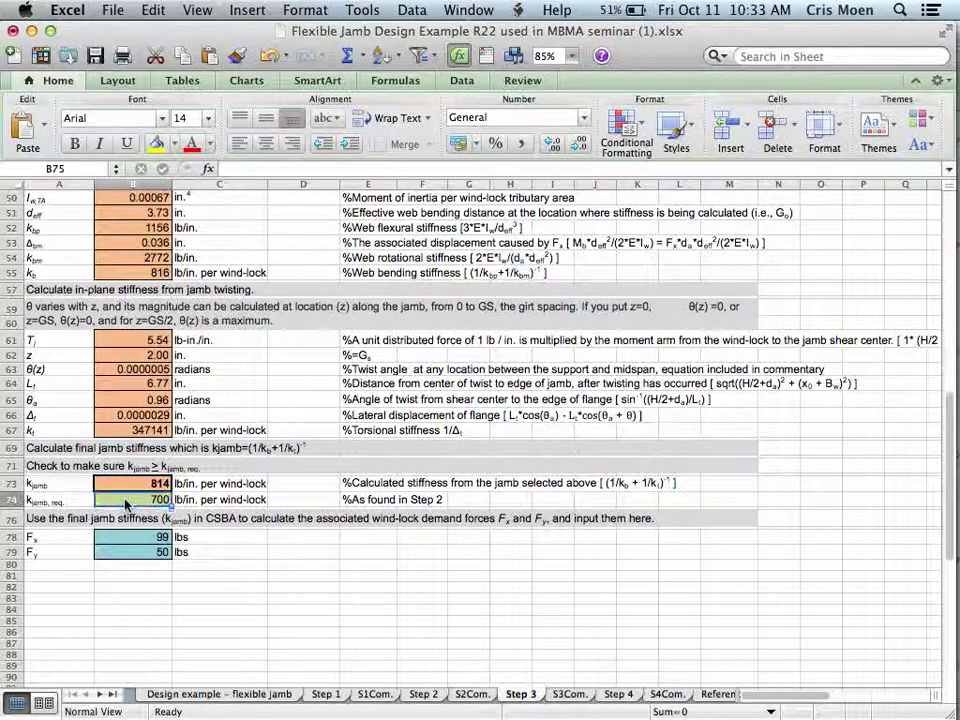
{"action": "left_click", "coordinate": [125, 502]}
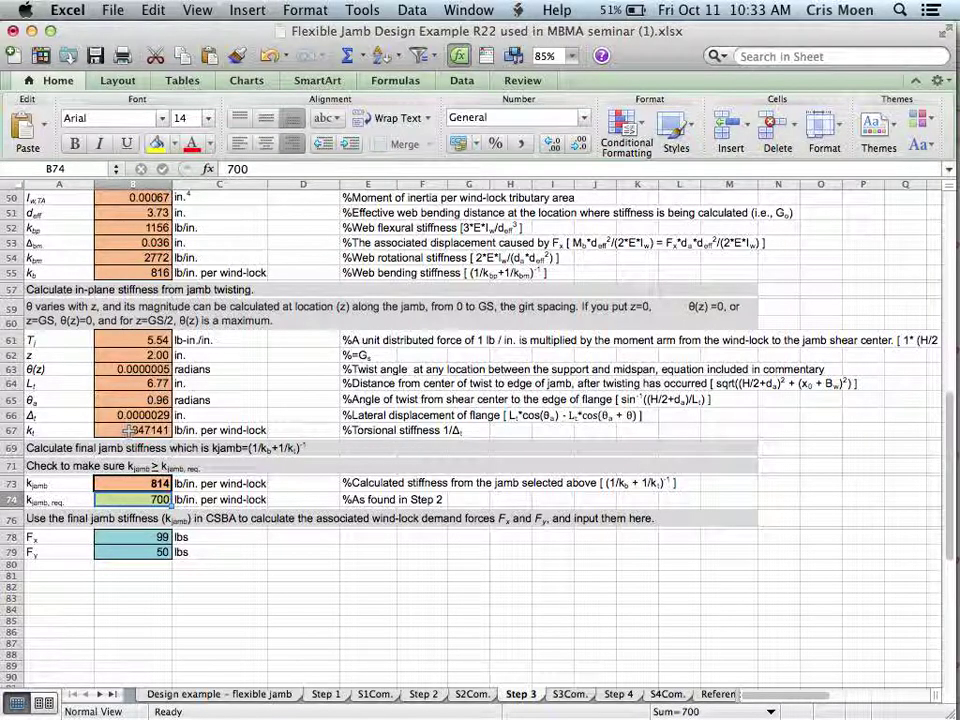
- Review the Step 3 jamb inputs and compare the web bending stiffness kb, torsional stiffness kt and final jamb stiffness against the requirement
{"action": "scroll", "coordinate": [128, 430], "scroll_direction": "up", "scroll_amount": 3}
{"action": "scroll", "coordinate": [128, 430], "scroll_direction": "up", "scroll_amount": 15}
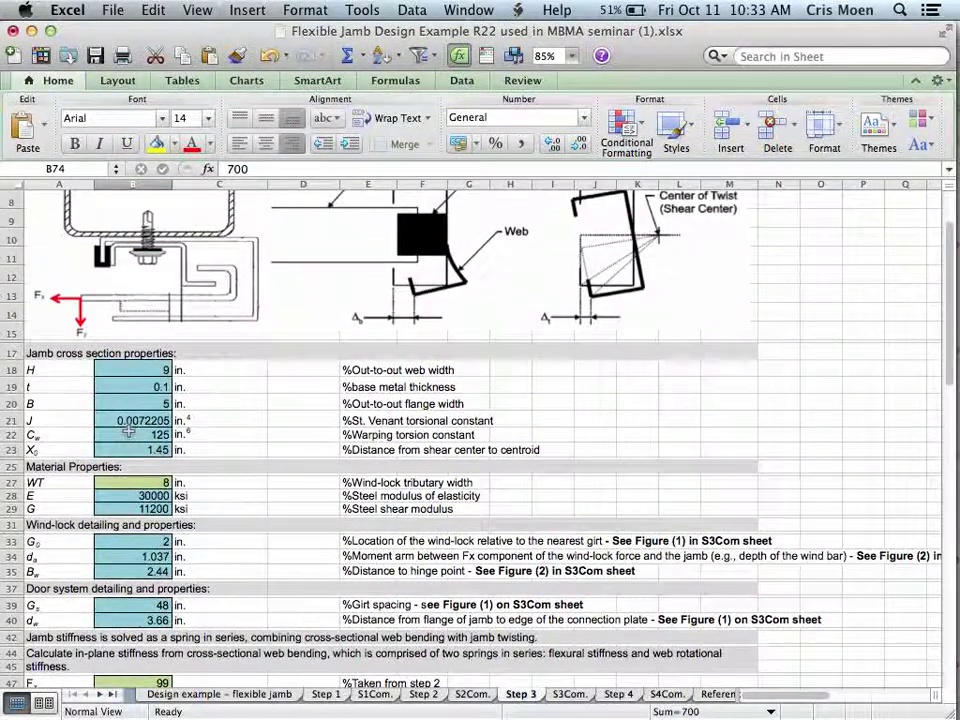
{"action": "scroll", "coordinate": [128, 430], "scroll_direction": "up", "scroll_amount": 5}
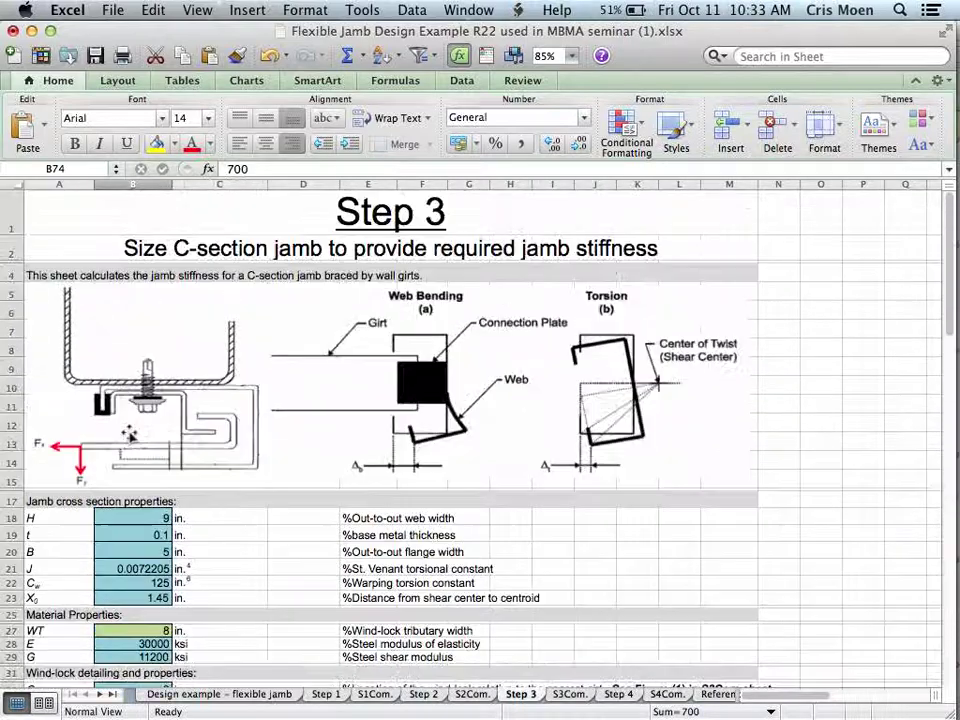
{"action": "scroll", "coordinate": [128, 432], "scroll_direction": "down", "scroll_amount": 10}
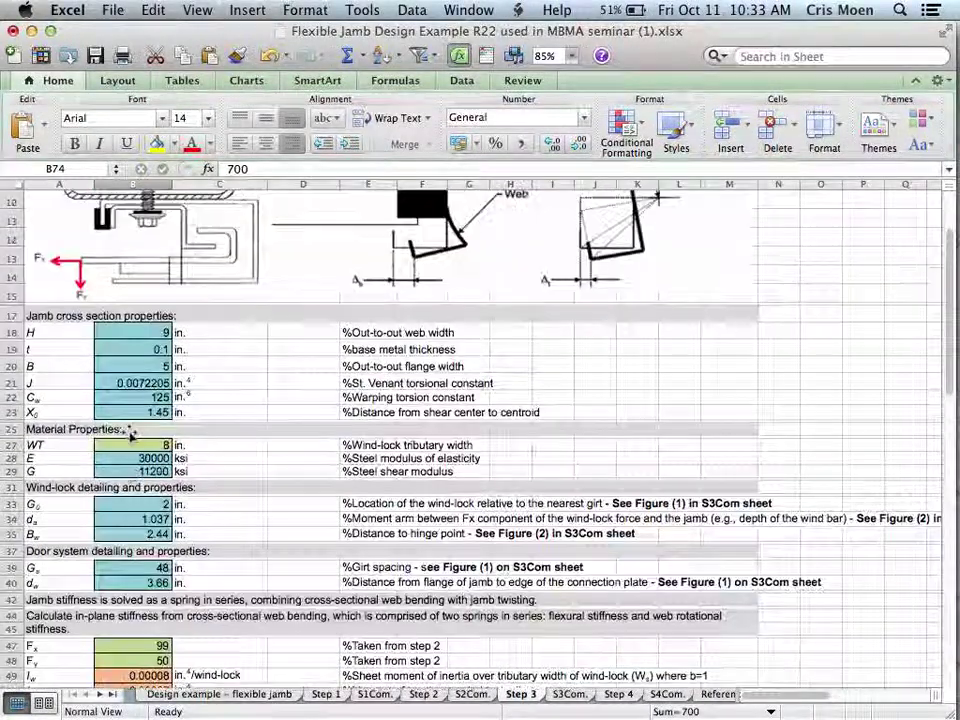
{"action": "scroll", "coordinate": [128, 432], "scroll_direction": "down", "scroll_amount": 2}
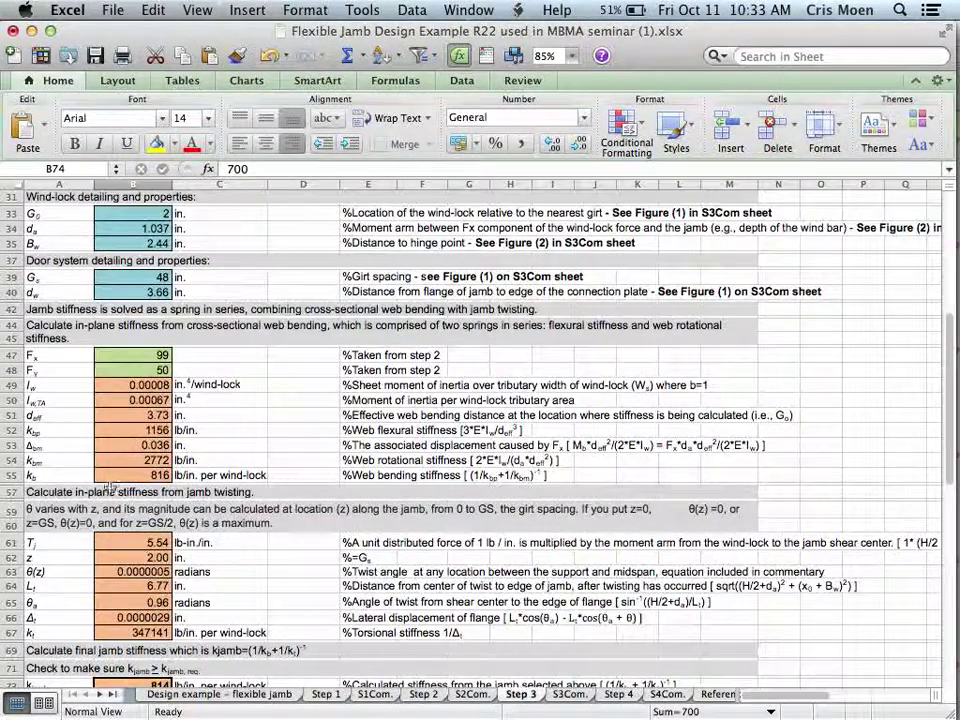
{"action": "left_click", "coordinate": [133, 475]}
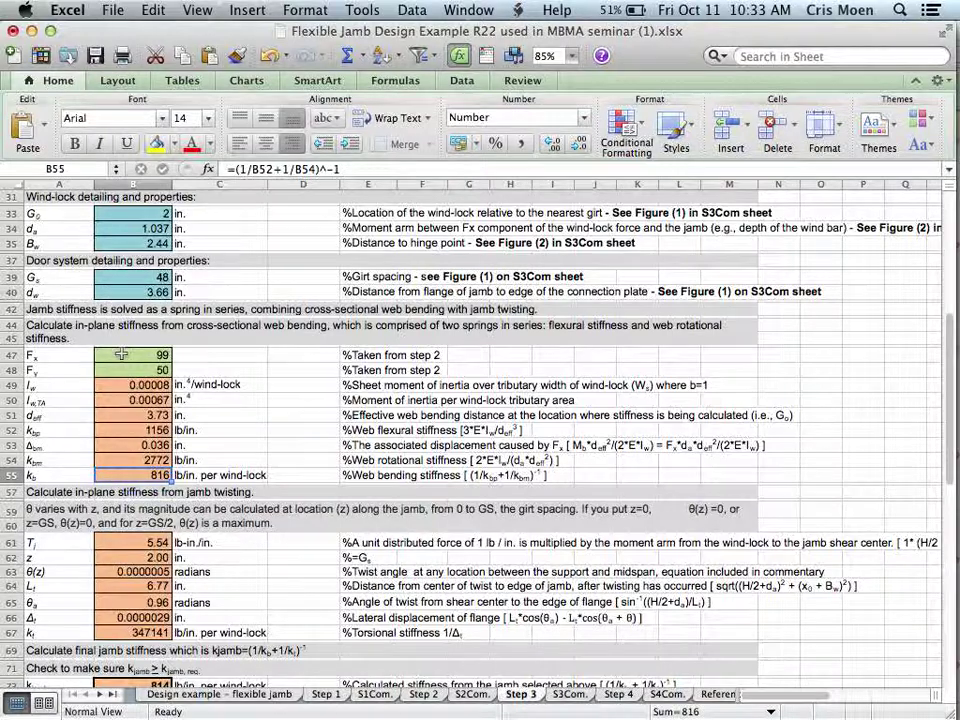
{"action": "scroll", "coordinate": [116, 290], "scroll_direction": "down", "scroll_amount": 3}
{"action": "left_click", "coordinate": [131, 522]}
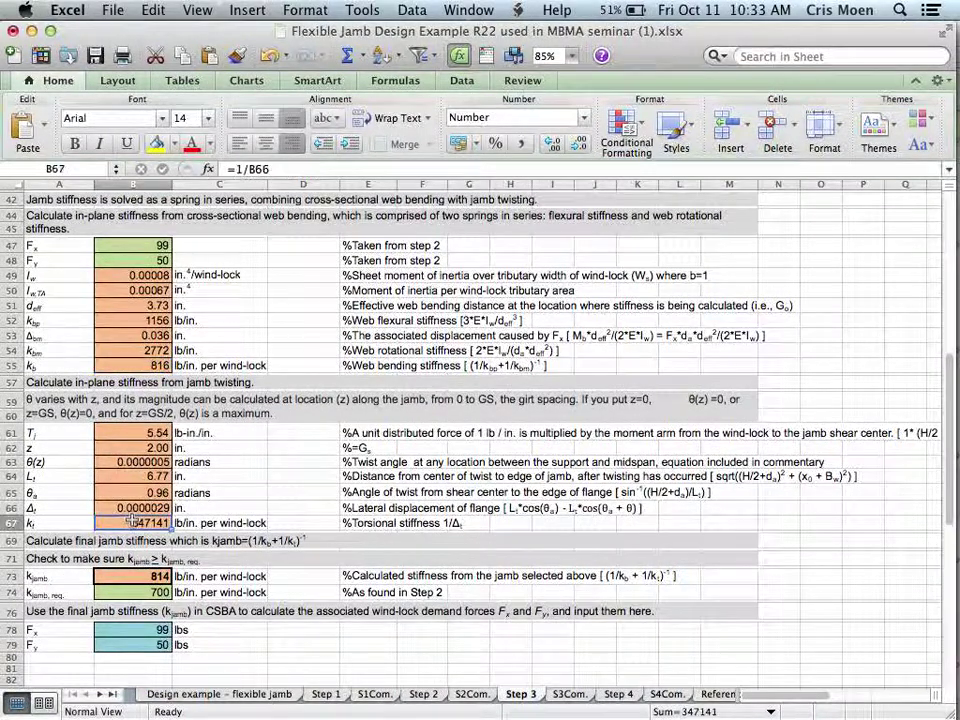
{"action": "left_click", "coordinate": [113, 366]}
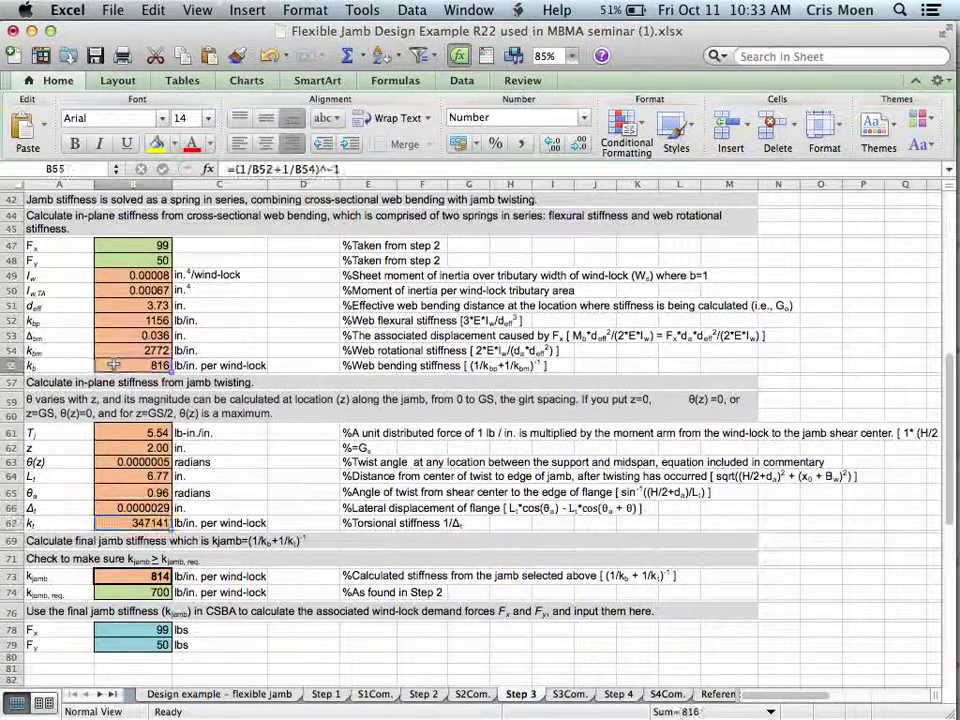
{"action": "left_click", "coordinate": [124, 522]}
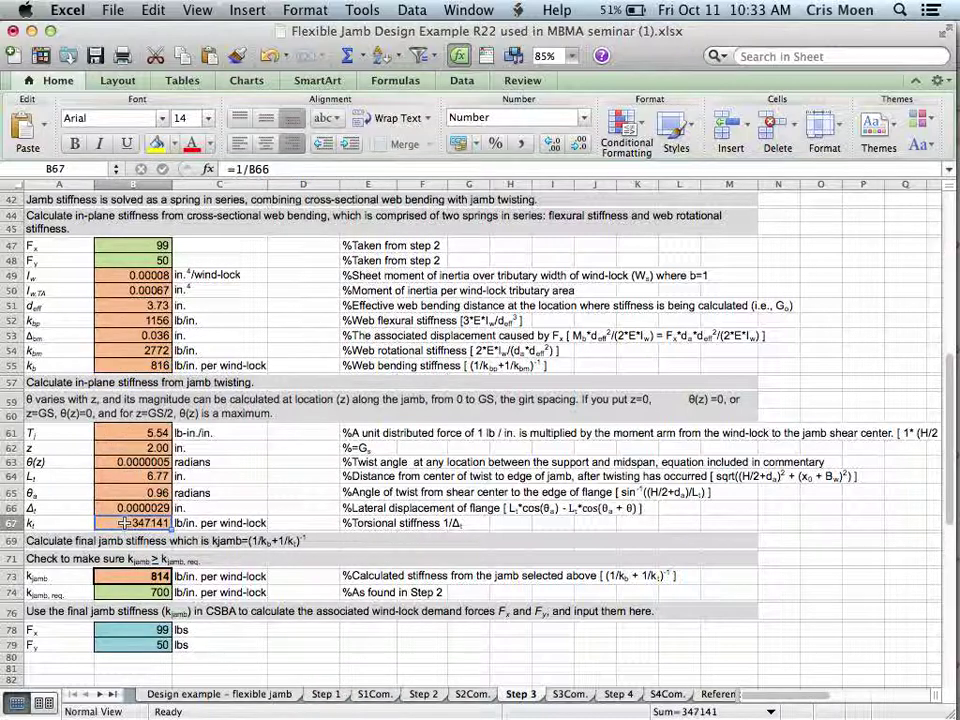
{"action": "left_click", "coordinate": [128, 364]}
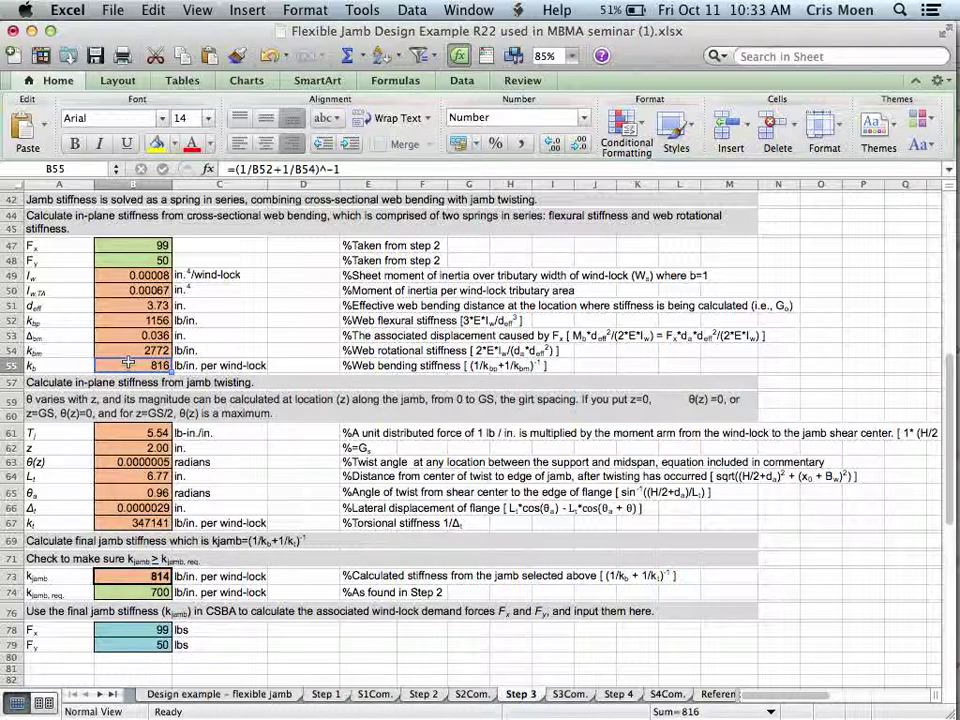
{"action": "scroll", "coordinate": [128, 365], "scroll_direction": "down", "scroll_amount": 5}
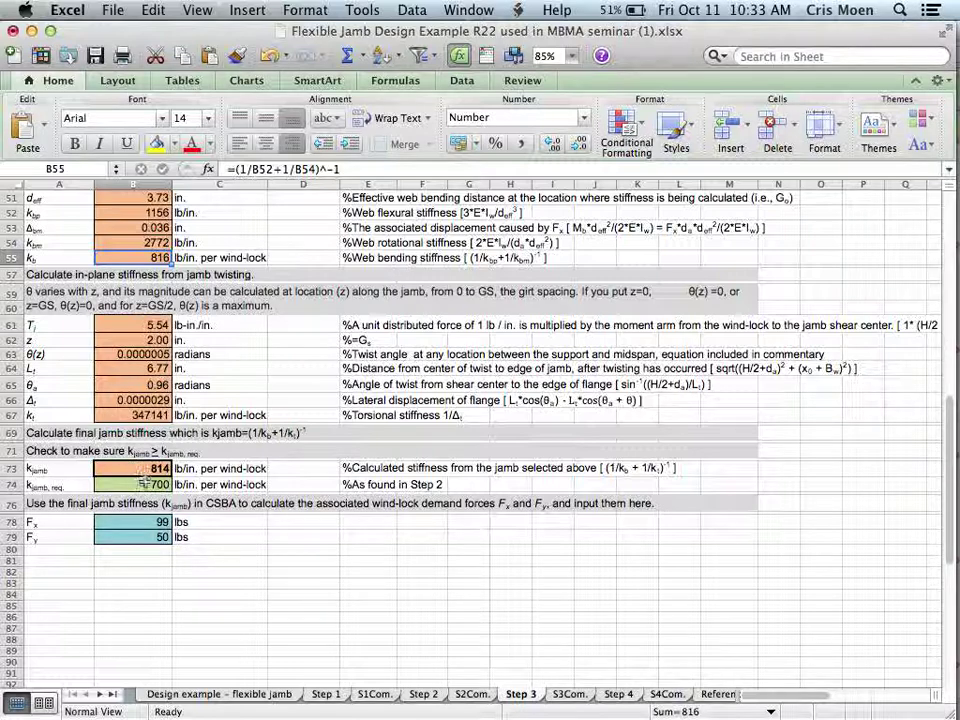
- Open the Step 4 sheet and examine the jamb capacity section with its combined stress diagram and midspan bending inputs
{"action": "left_click", "coordinate": [613, 694]}
{"action": "scroll", "coordinate": [376, 515], "scroll_direction": "up", "scroll_amount": 5}
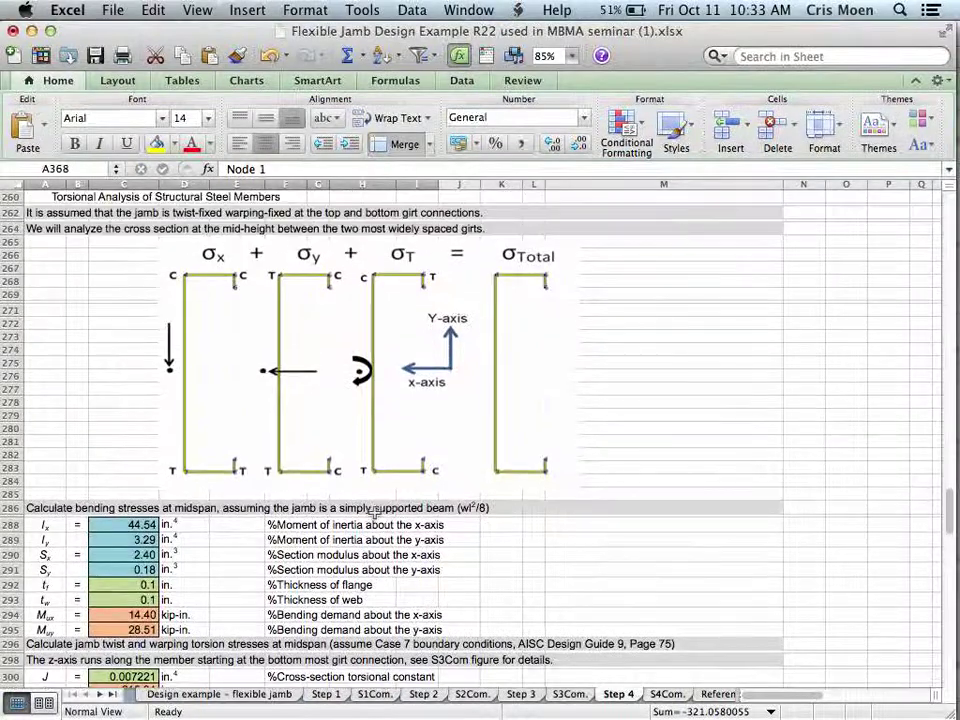
{"action": "scroll", "coordinate": [376, 515], "scroll_direction": "down", "scroll_amount": 5}
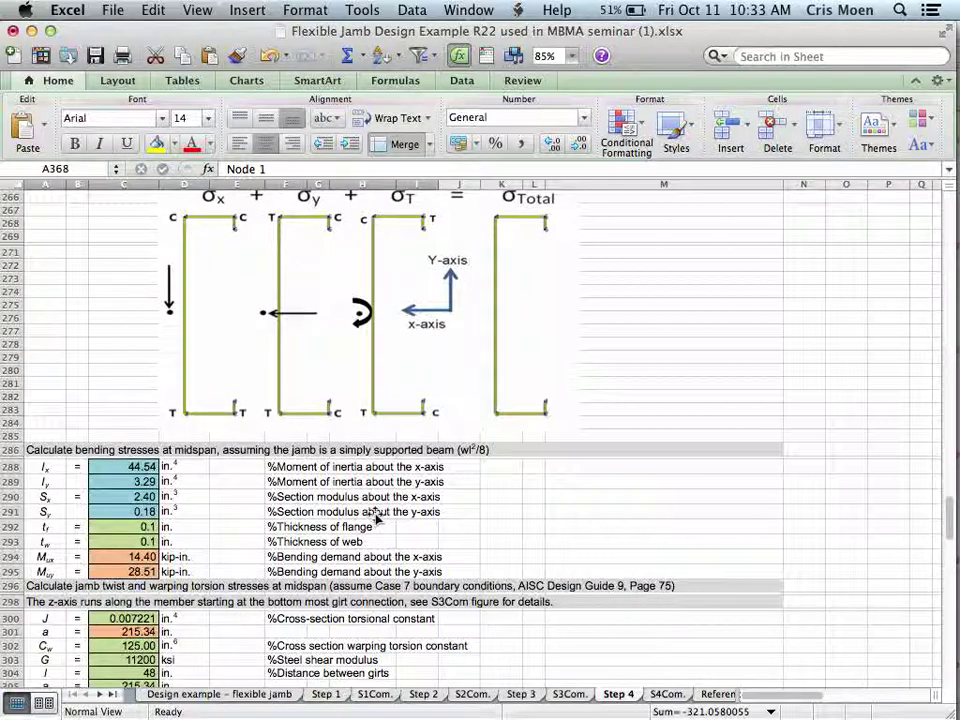
{"action": "scroll", "coordinate": [398, 408], "scroll_direction": "up", "scroll_amount": 4}
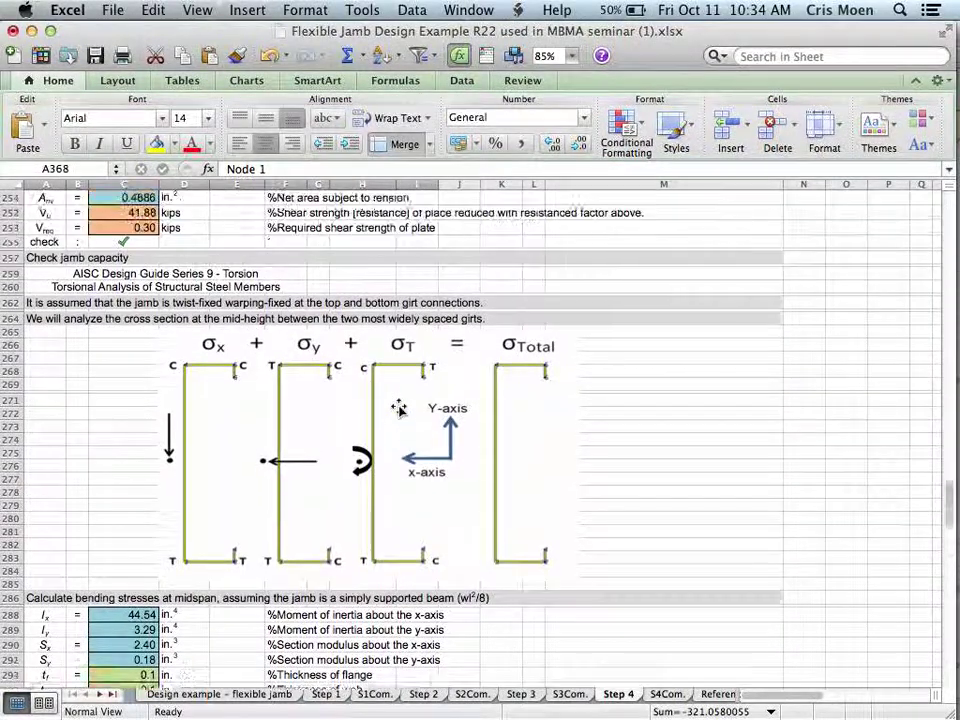
{"action": "scroll", "coordinate": [398, 408], "scroll_direction": "up", "scroll_amount": 1}
{"action": "scroll", "coordinate": [398, 408], "scroll_direction": "down", "scroll_amount": 4}
{"action": "scroll", "coordinate": [398, 408], "scroll_direction": "up", "scroll_amount": 1}
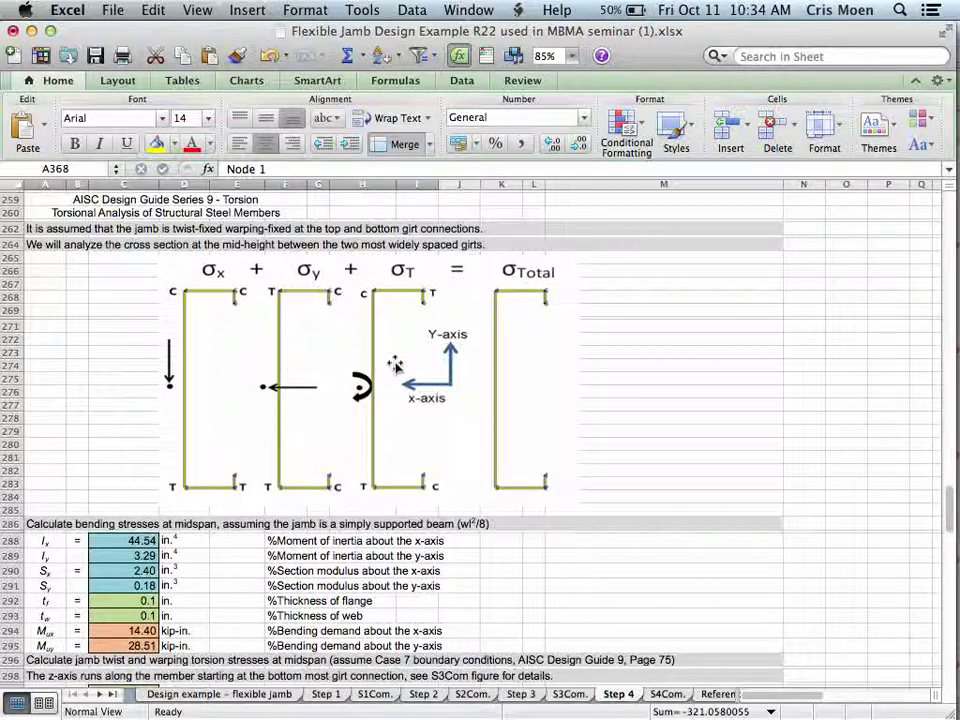
- Review the Step 4 limit states and connection strength checks from the start of the sheet down to the midspan bending stress inputs
{"action": "scroll", "coordinate": [85, 378], "scroll_direction": "up", "scroll_amount": 10}
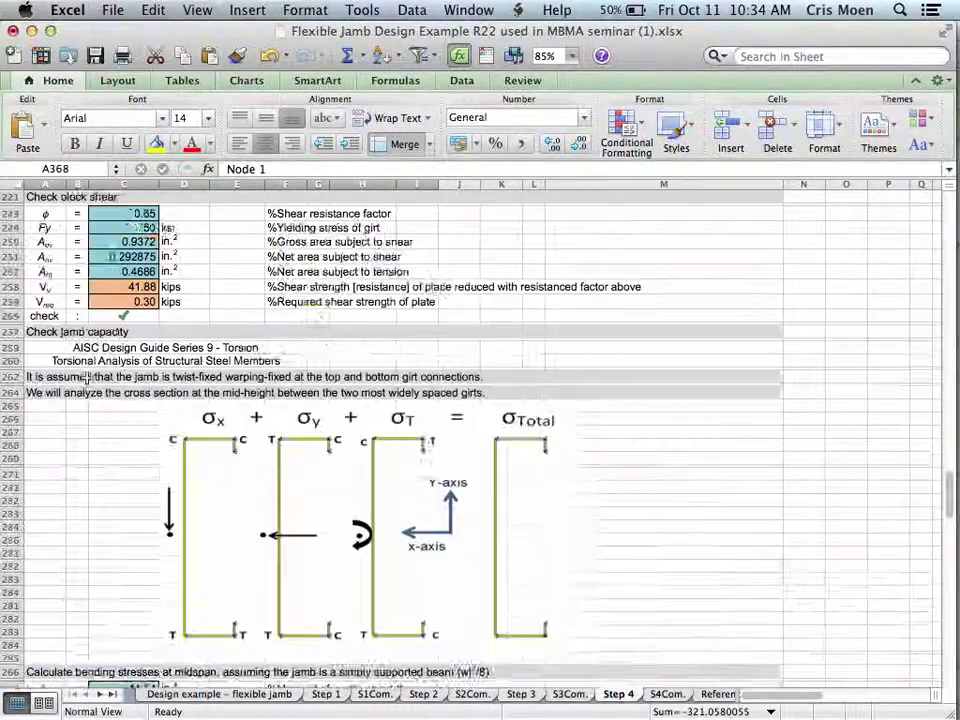
{"action": "scroll", "coordinate": [85, 378], "scroll_direction": "up", "scroll_amount": 20}
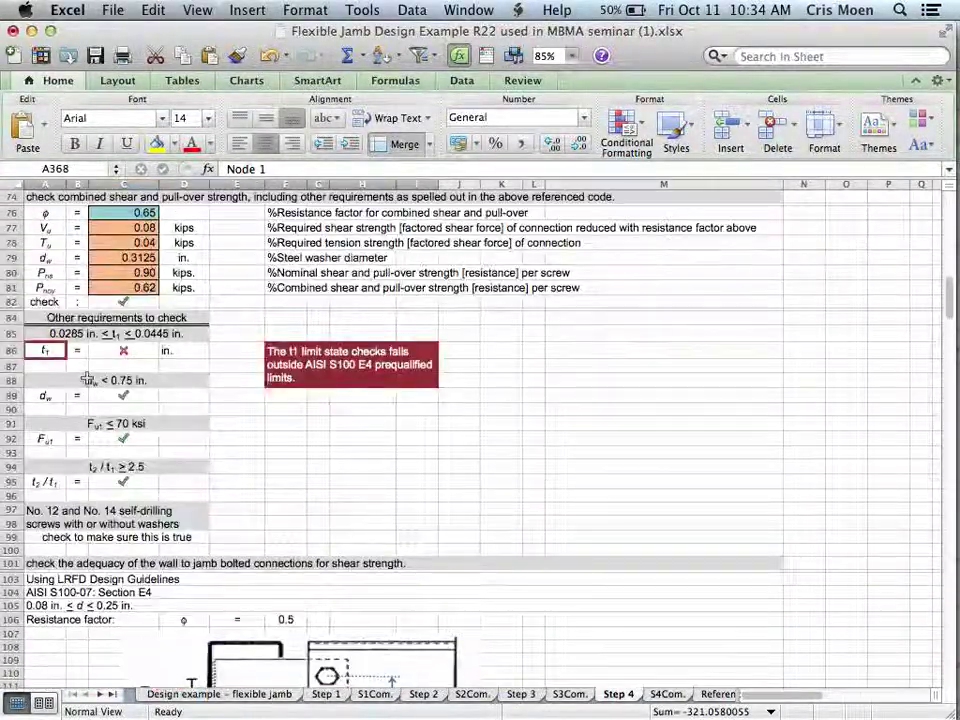
{"action": "scroll", "coordinate": [85, 378], "scroll_direction": "up", "scroll_amount": 10}
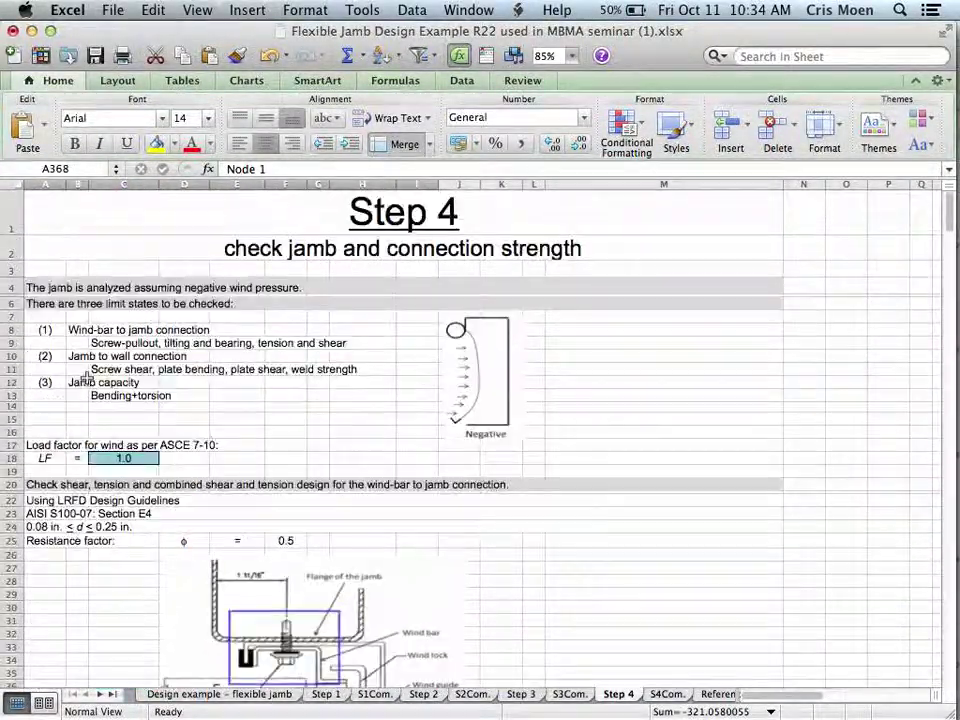
{"action": "scroll", "coordinate": [85, 378], "scroll_direction": "down", "scroll_amount": 8}
{"action": "scroll", "coordinate": [85, 378], "scroll_direction": "down", "scroll_amount": 20}
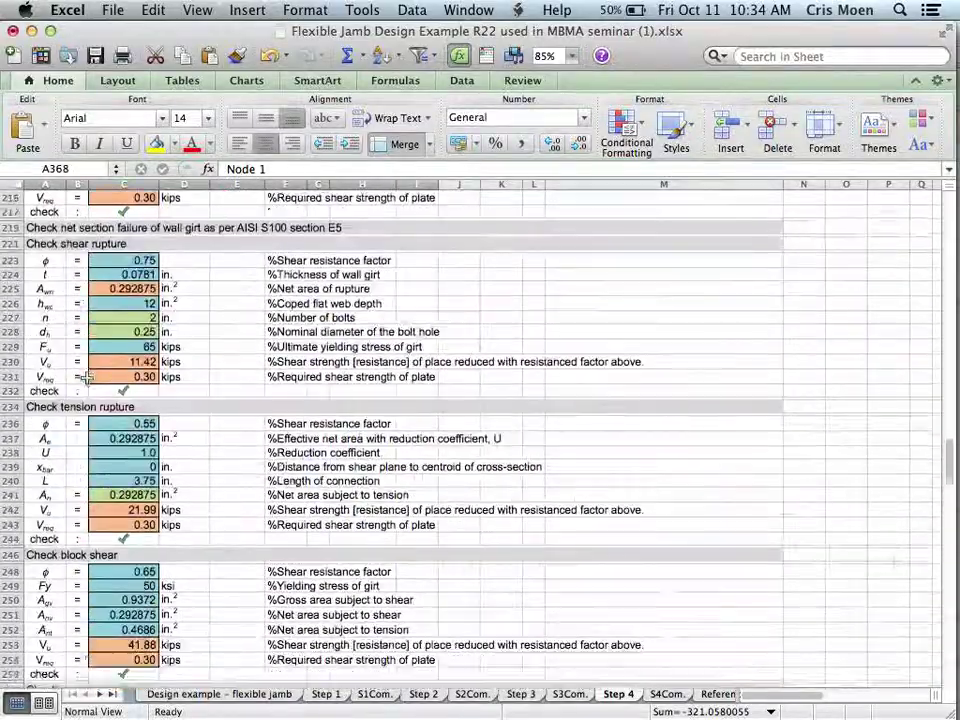
{"action": "scroll", "coordinate": [85, 378], "scroll_direction": "down", "scroll_amount": 10}
{"action": "scroll", "coordinate": [85, 378], "scroll_direction": "up", "scroll_amount": 5}
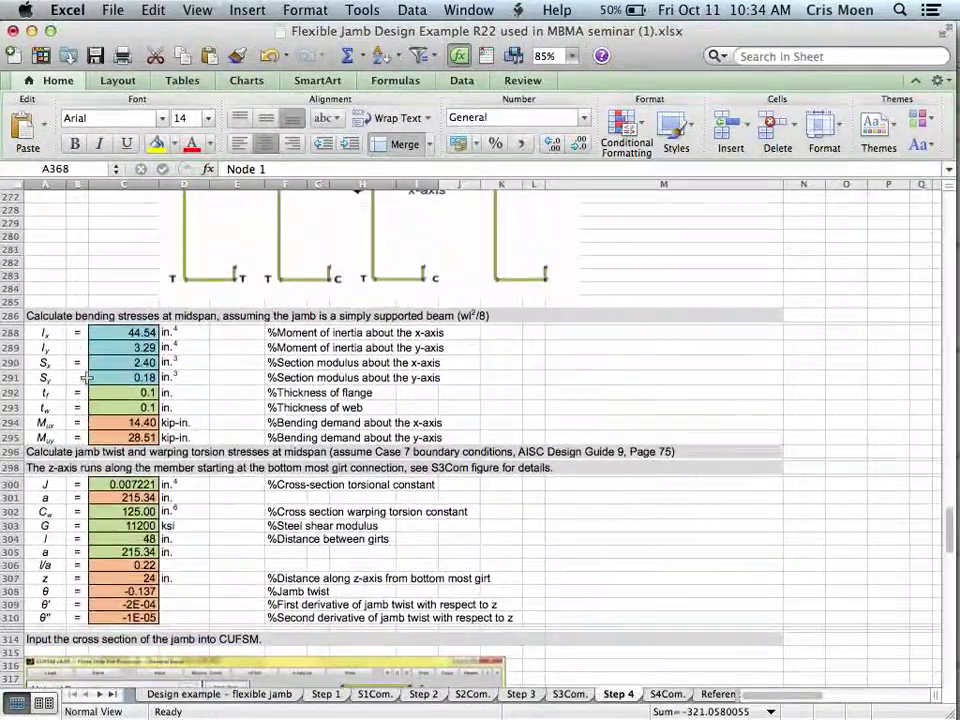
- Set the midspan moments of inertia Ix to 29 and Iy to 7.5 in.^4, reading both from the CUFSM section properties
{"action": "left_click", "coordinate": [112, 332]}
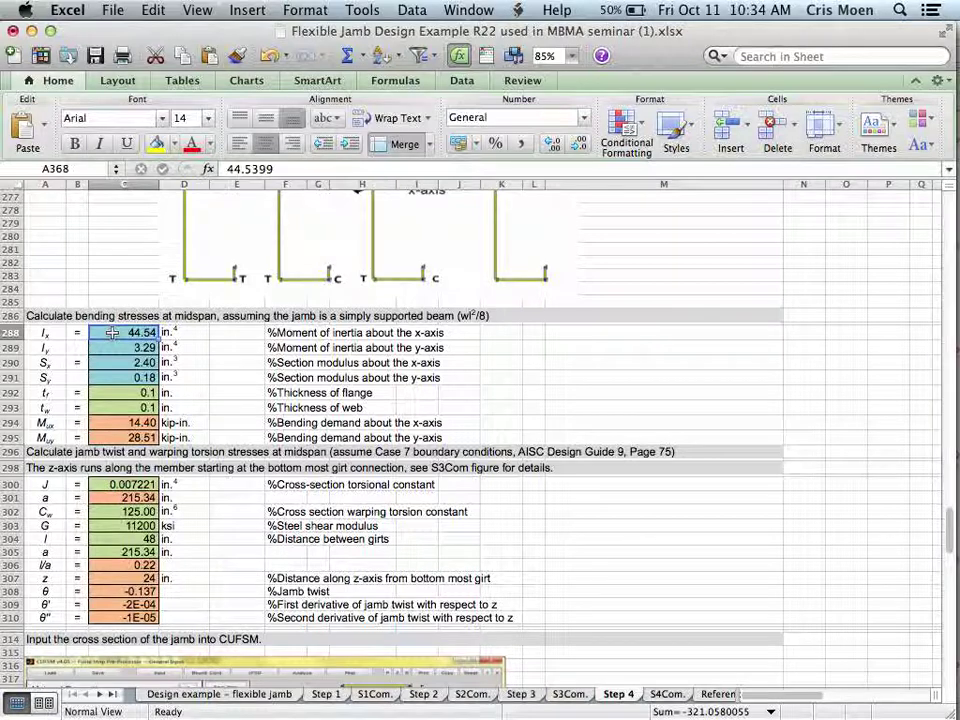
{"action": "key", "text": "super+Tab"}
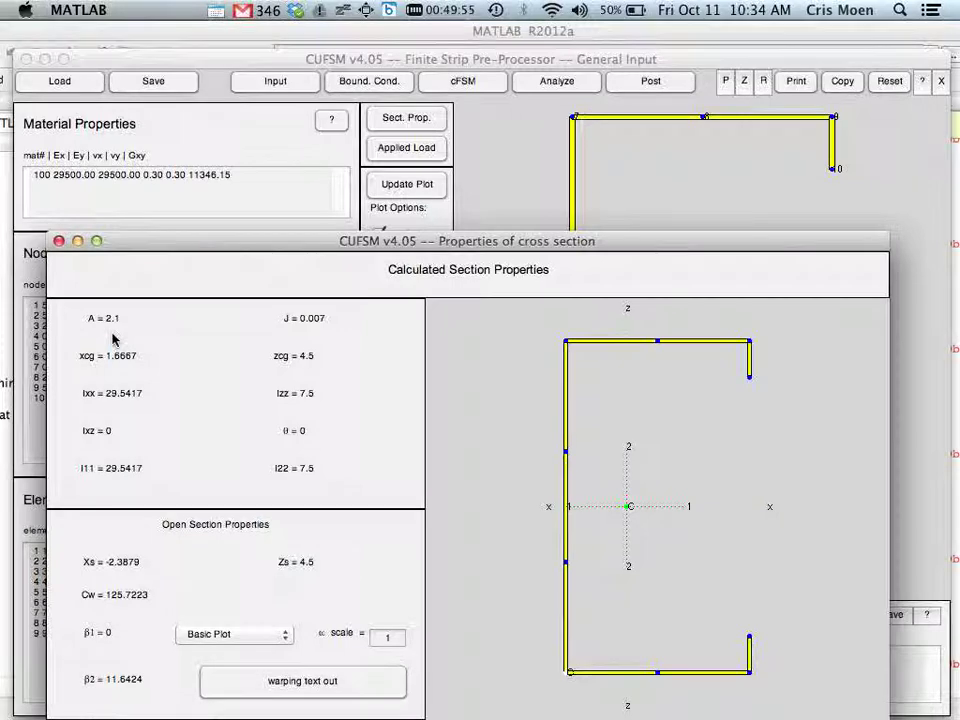
{"action": "key", "text": "super+Tab"}
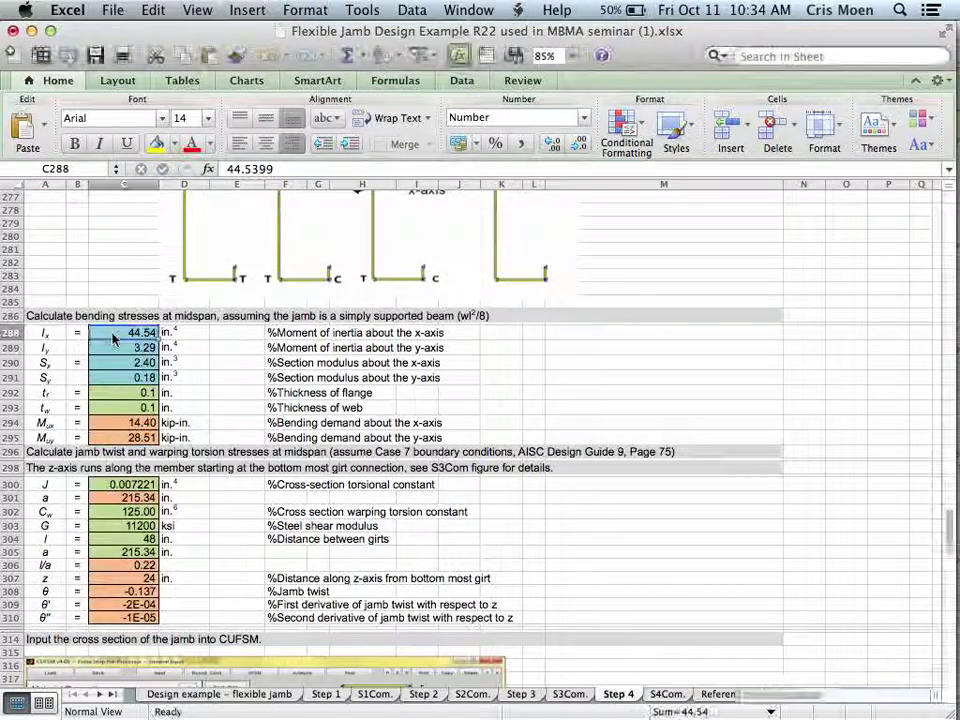
{"action": "type", "text": "29.5417"}
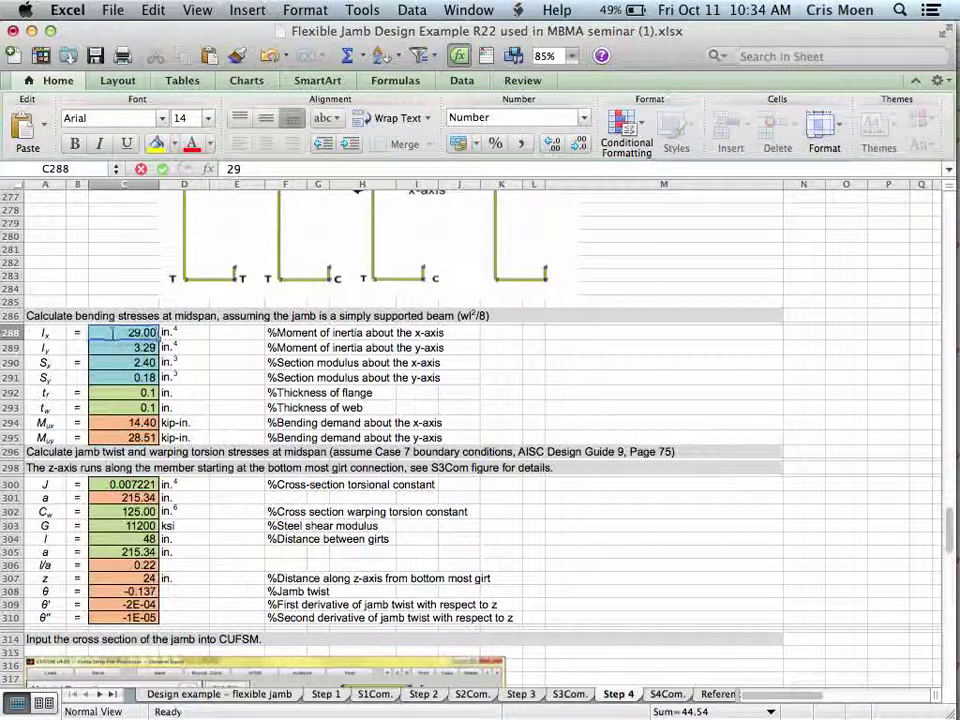
{"action": "key", "text": "Return"}
{"action": "key", "text": "super+Tab"}
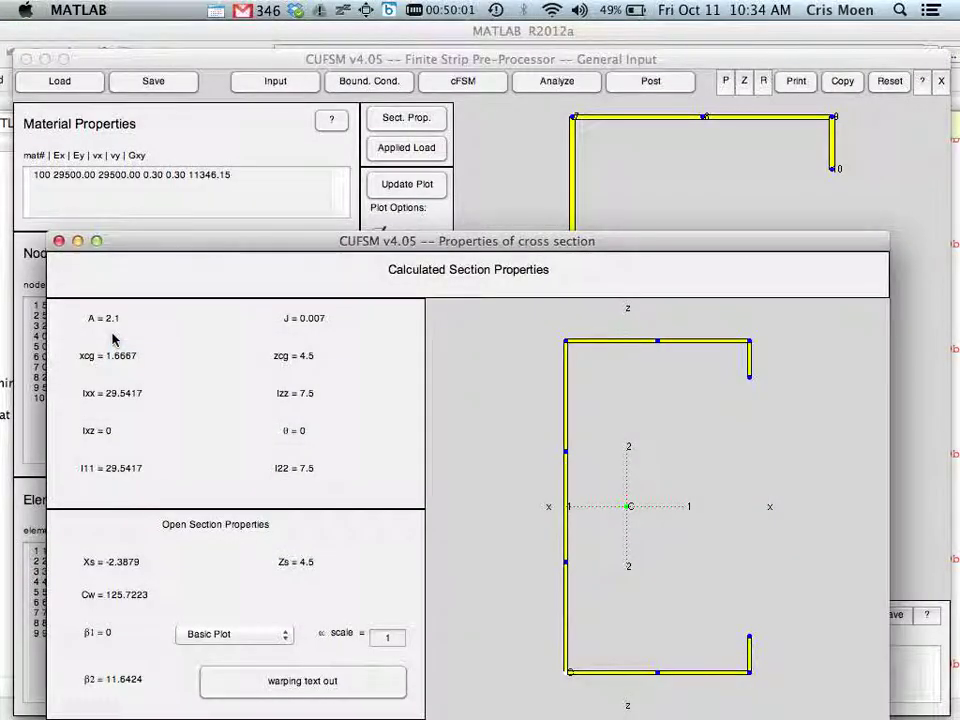
{"action": "key", "text": "super+Tab"}
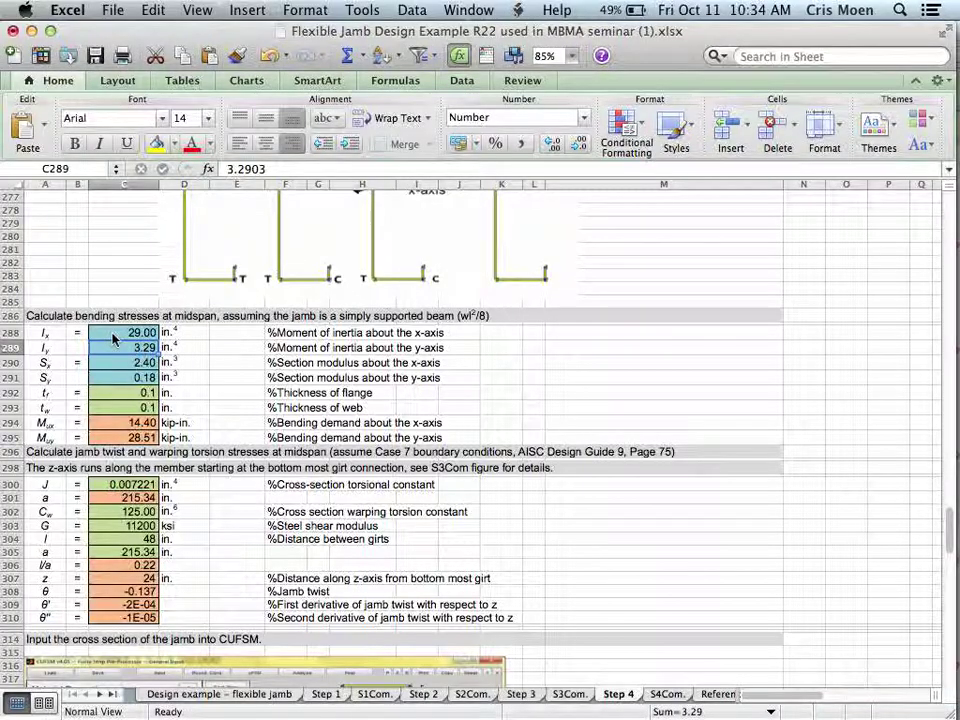
{"action": "type", "text": "7.4988"}
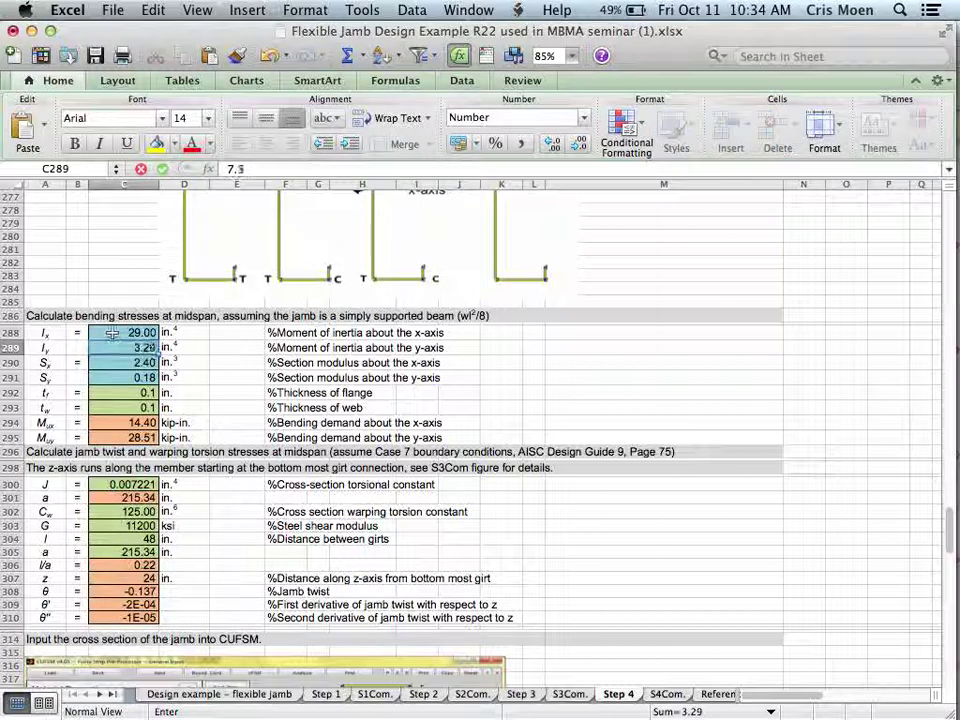
{"action": "key", "text": "Return"}
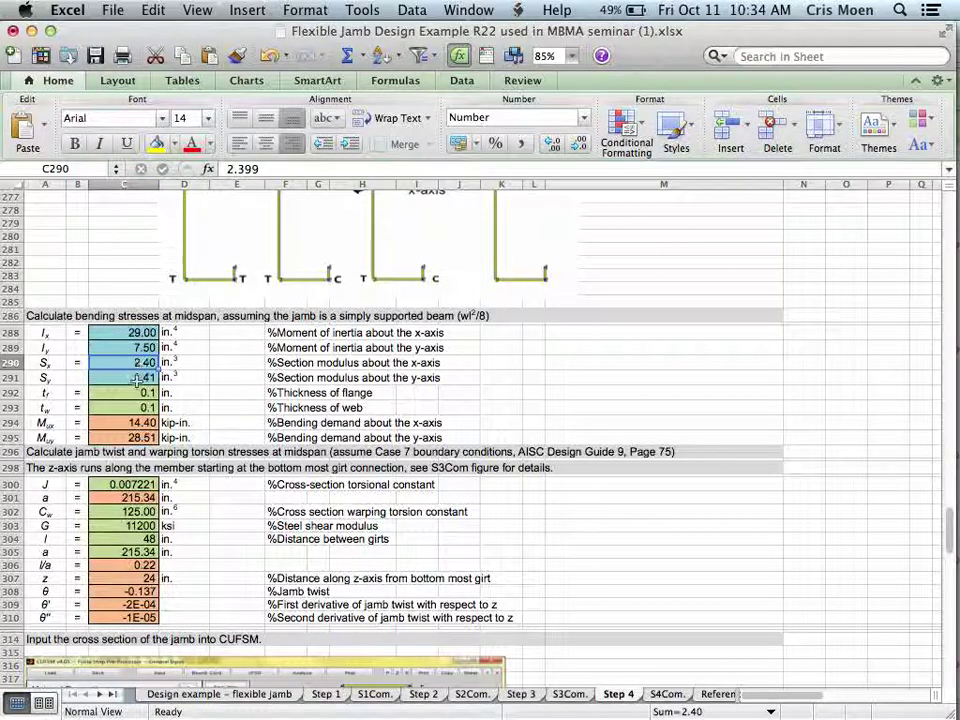
- Calculate the x-axis section modulus Sx with the formula =29/4.5, taking the centroid distance from the CUFSM section properties
{"action": "left_click", "coordinate": [137, 379]}
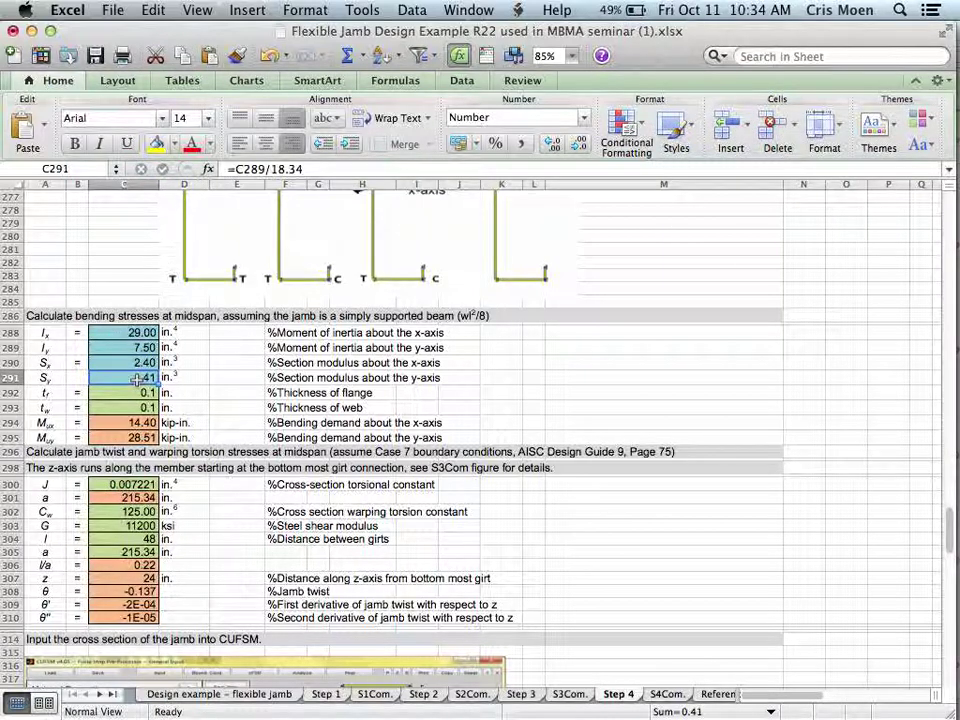
{"action": "key", "text": "Up"}
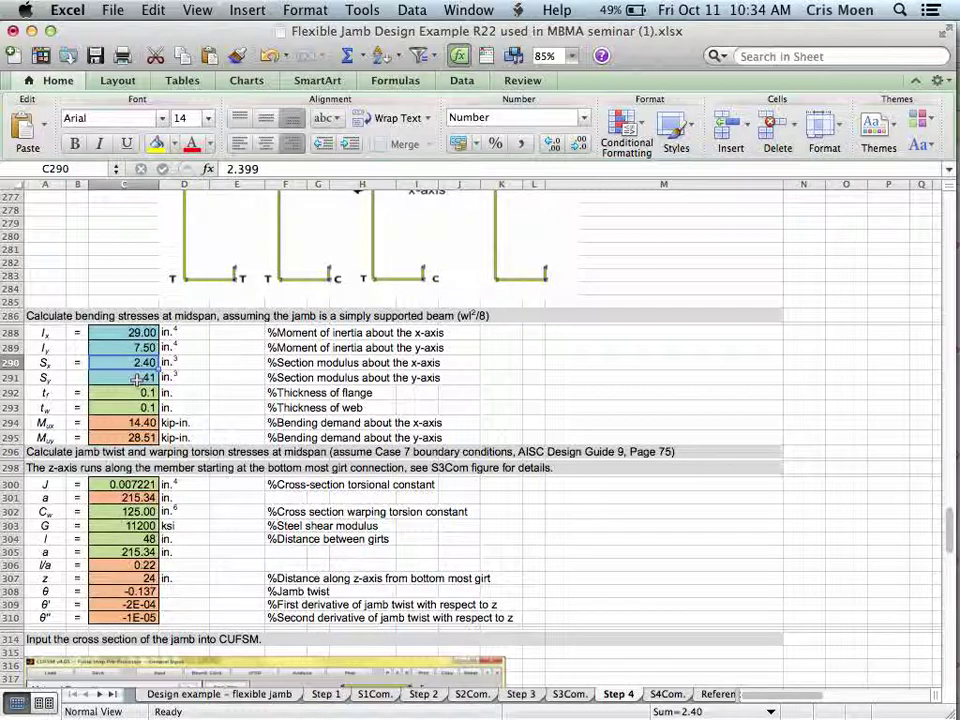
{"action": "key", "text": "super+Tab"}
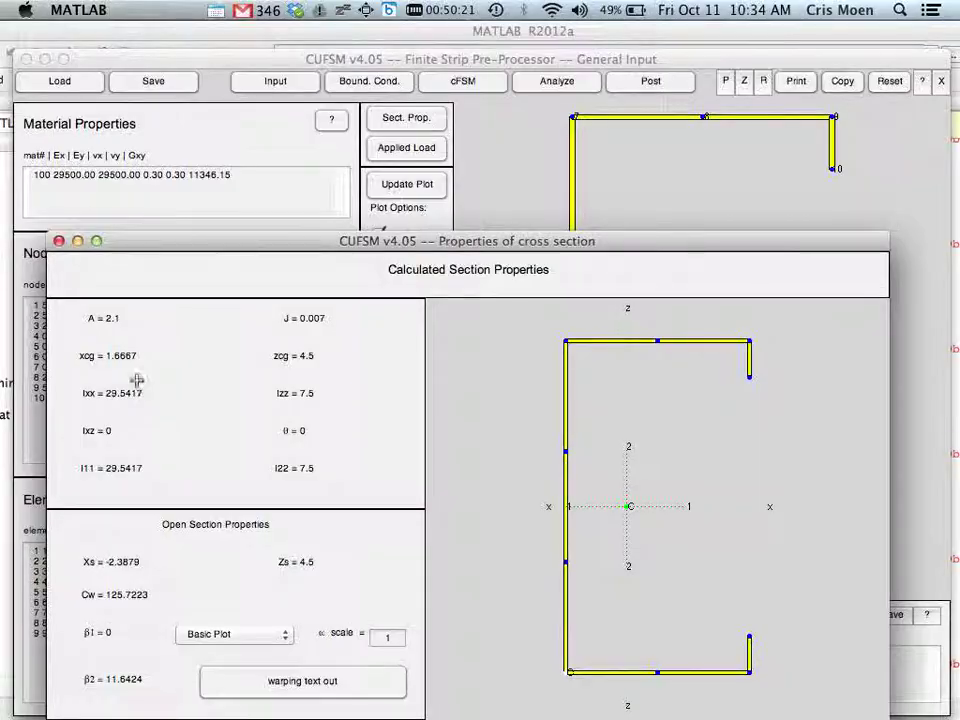
{"action": "key", "text": "super+Tab"}
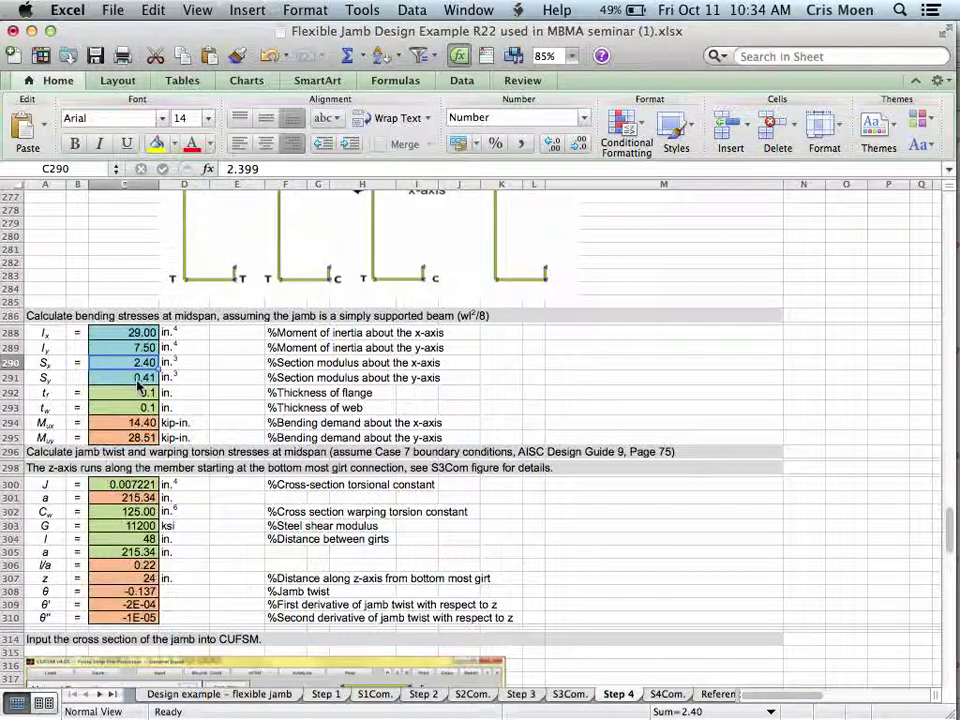
{"action": "left_click", "coordinate": [138, 336]}
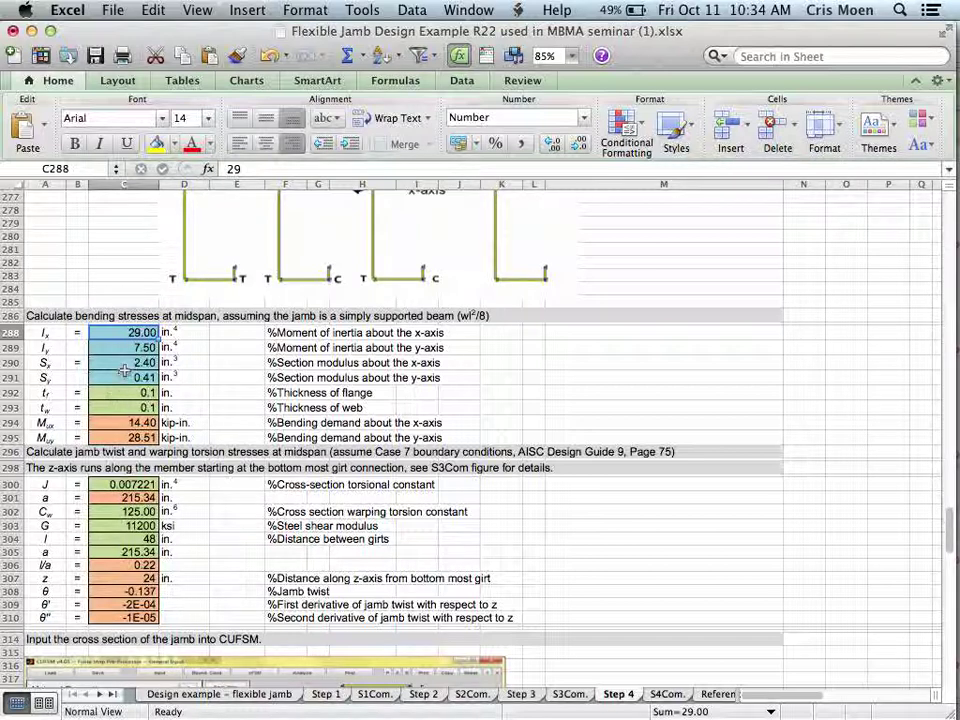
{"action": "left_click", "coordinate": [120, 362]}
{"action": "left_click", "coordinate": [226, 170]}
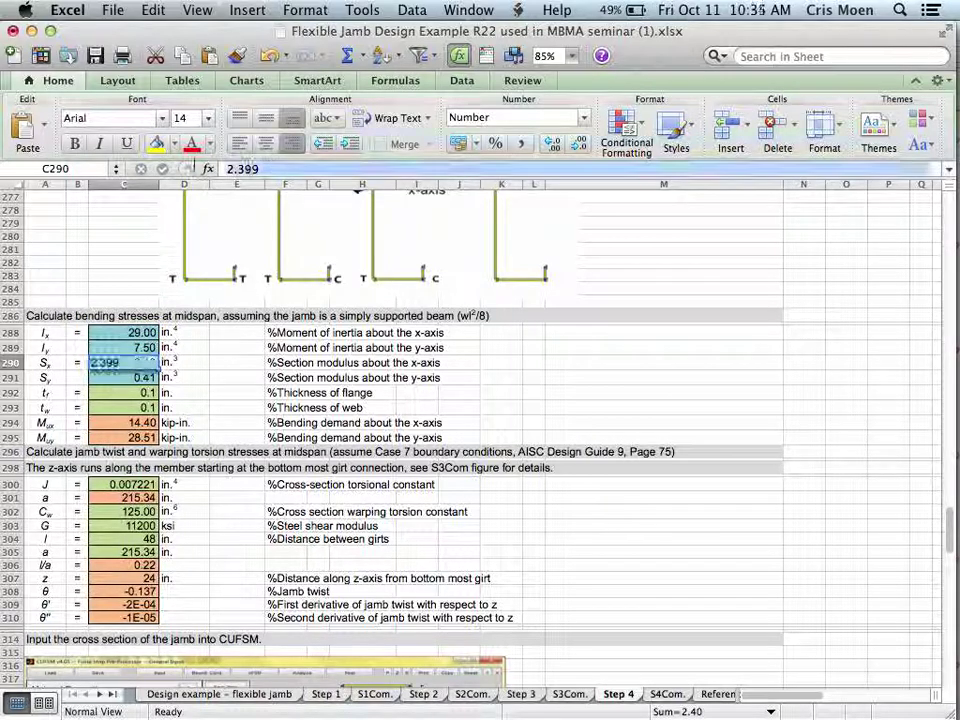
{"action": "type", "text": "=29/4.5"}
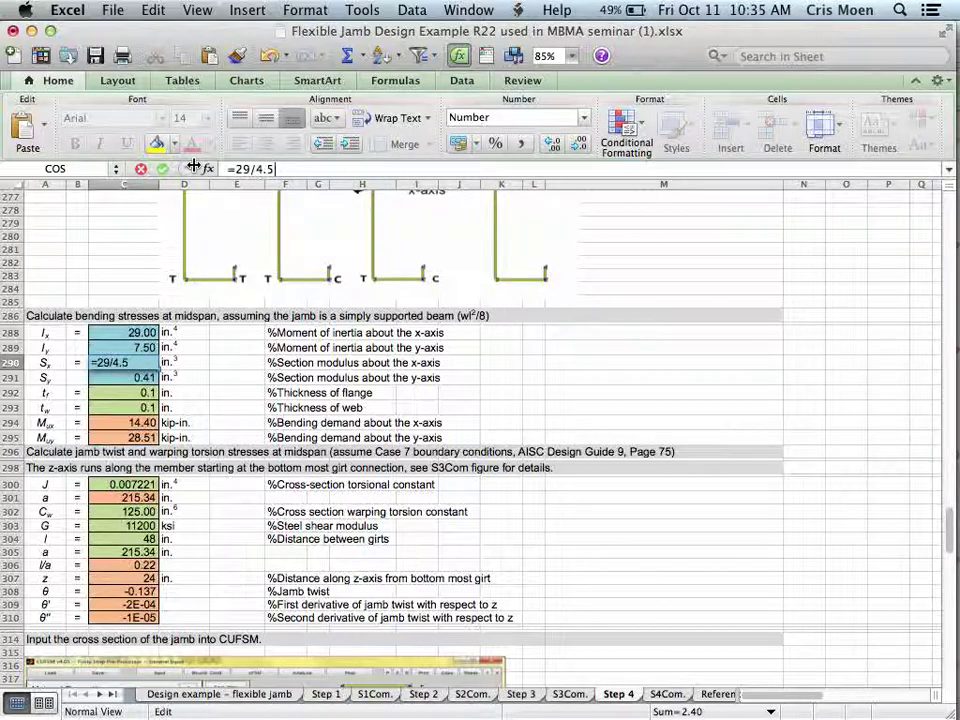
{"action": "key", "text": "Return"}
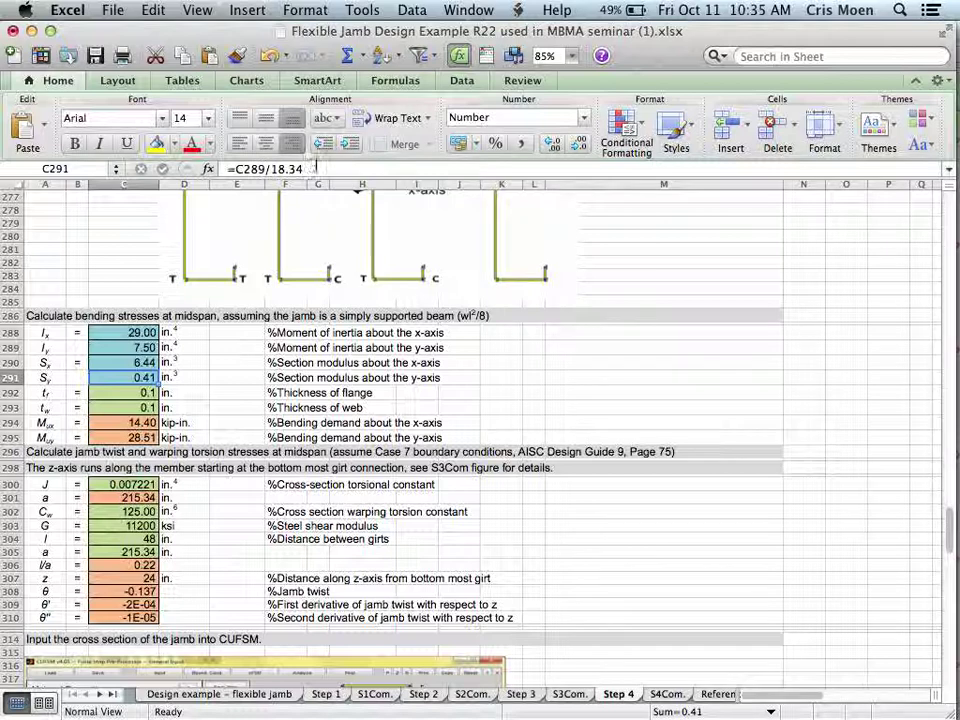
- Calculate the y-axis section modulus Sy by dividing Iy in C289 by 1.66, the centroid distance from the CUFSM section properties
{"action": "left_click", "coordinate": [207, 168]}
{"action": "left_click_drag", "start_coordinate": [207, 168], "coordinate": [285, 169]}
{"action": "type", "text": "="}
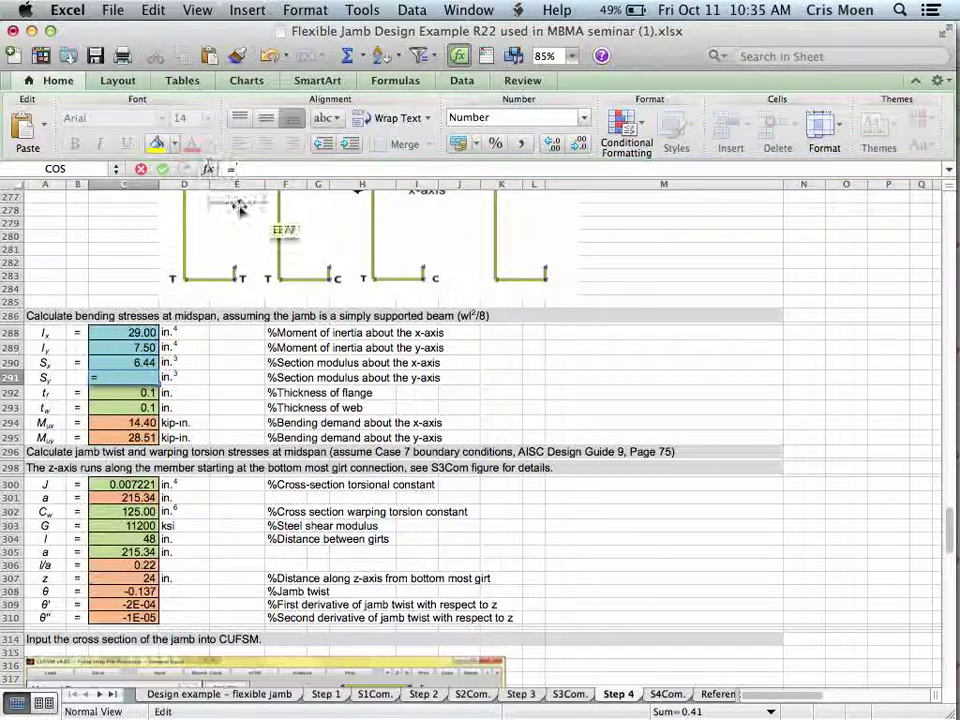
{"action": "left_click", "coordinate": [136, 349]}
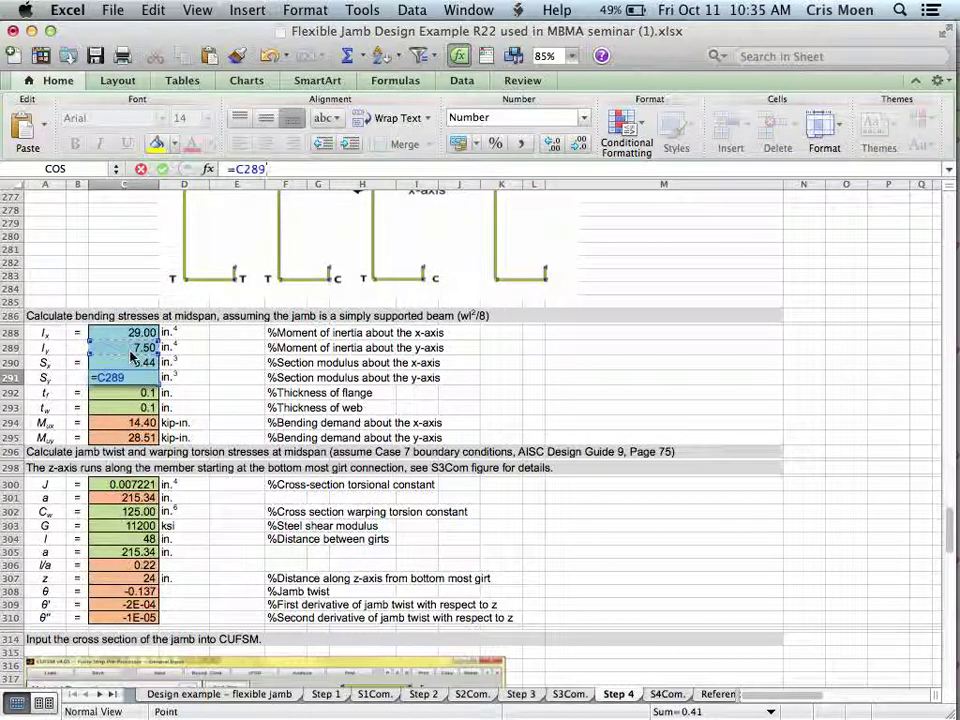
{"action": "type", "text": "/"}
{"action": "key", "text": "super+Tab"}
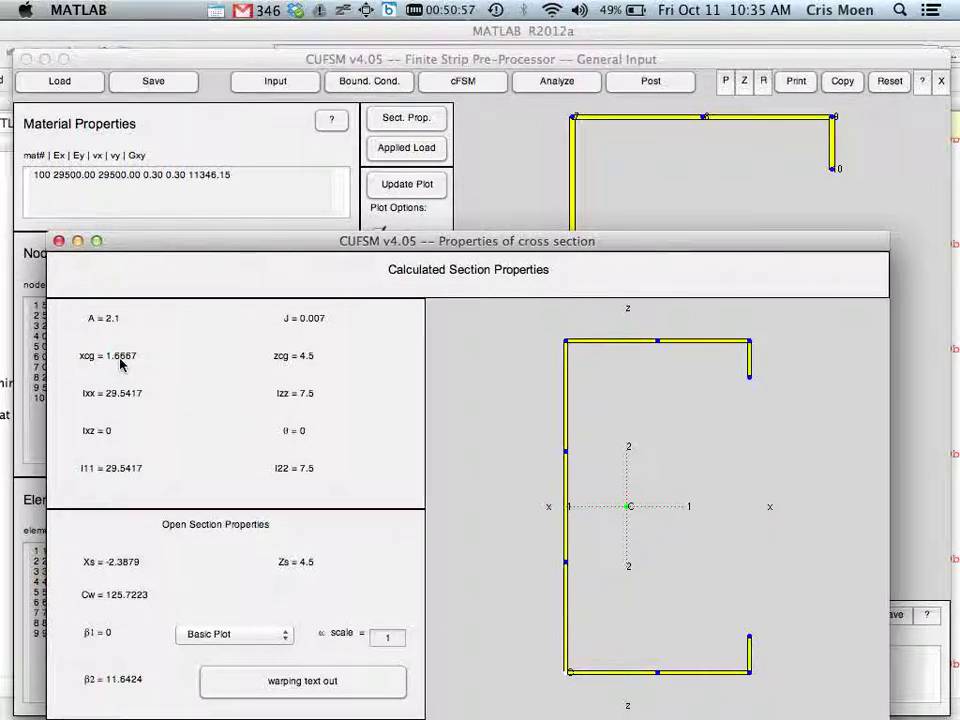
{"action": "key", "text": "super+Tab"}
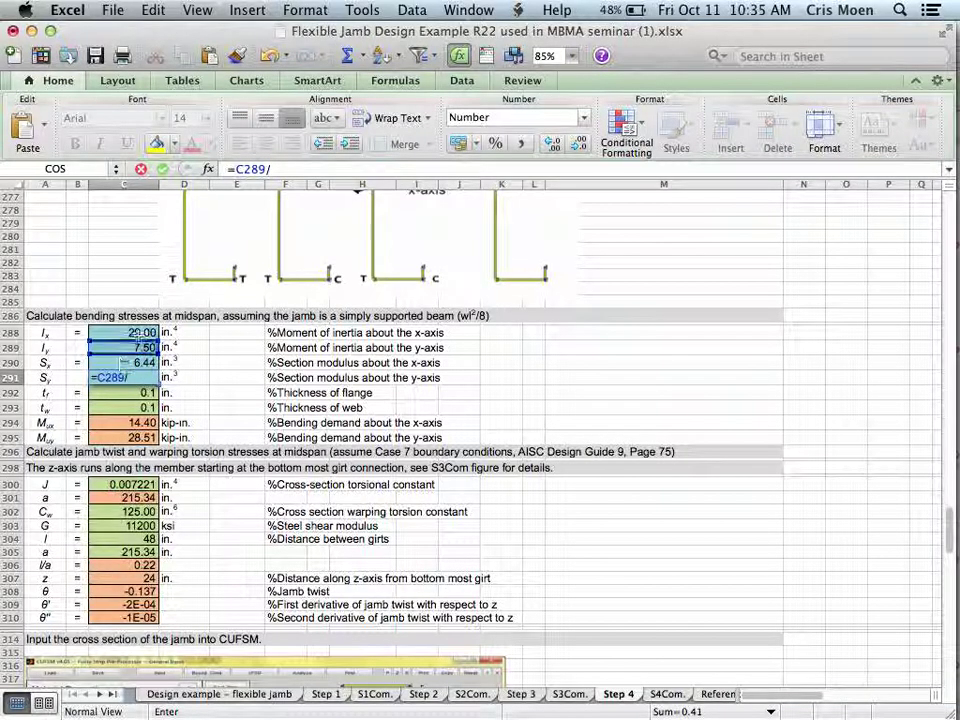
{"action": "key", "text": "super+Tab"}
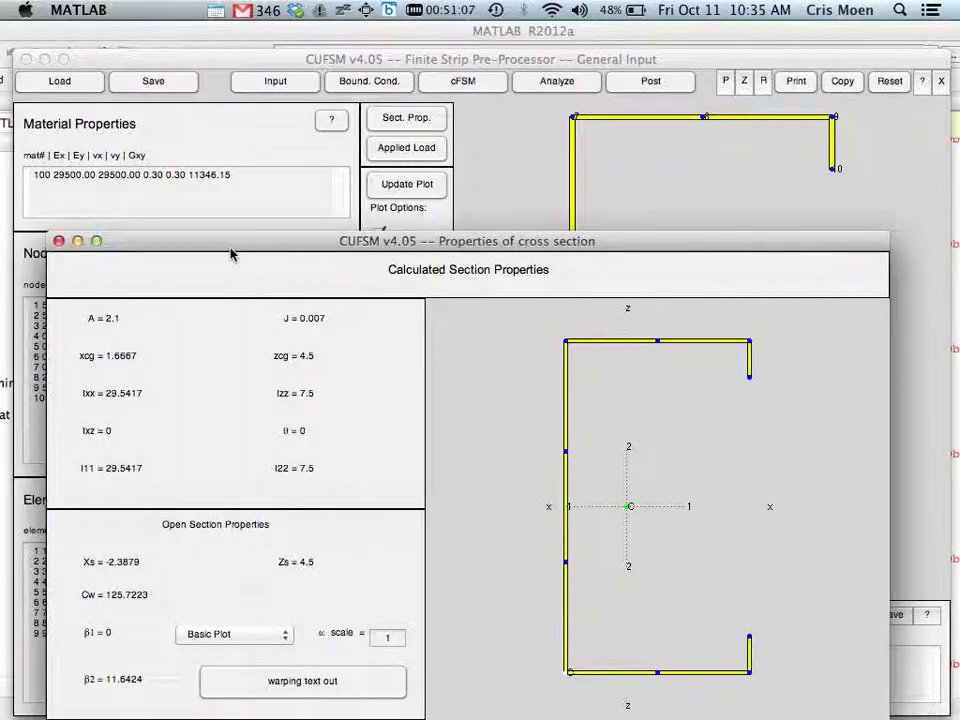
{"action": "key", "text": "super+Tab"}
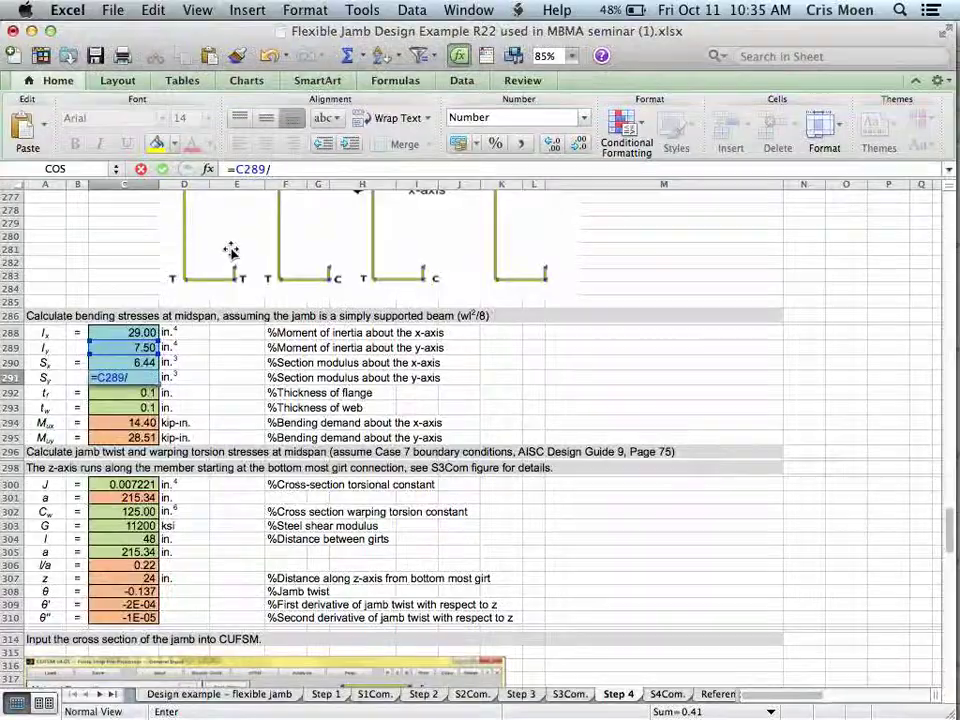
{"action": "key", "text": "super+Tab"}
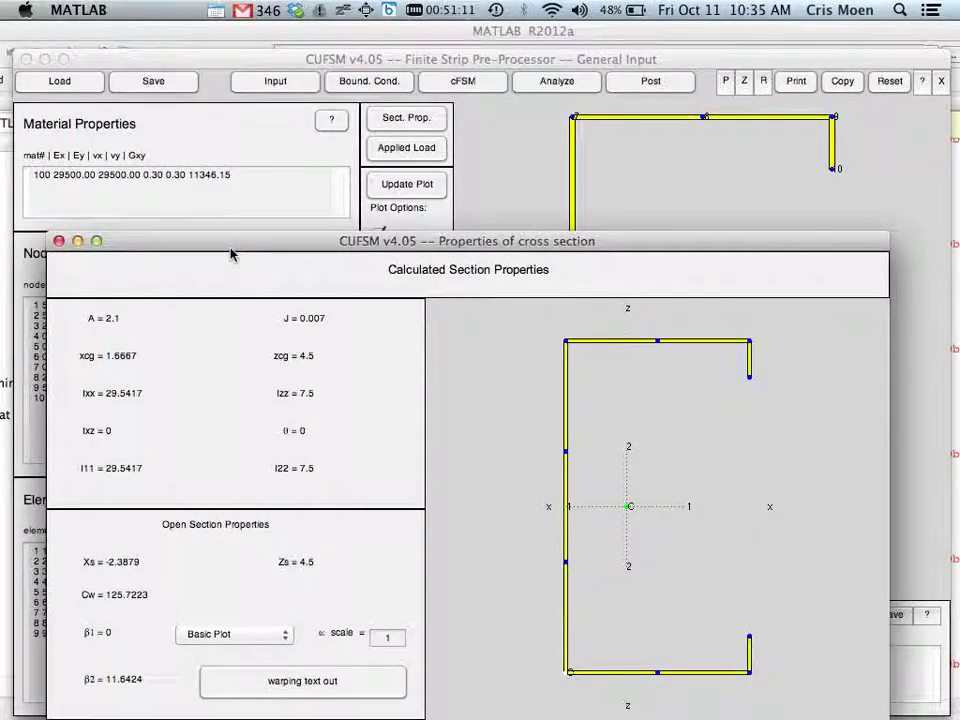
{"action": "key", "text": "super+Tab"}
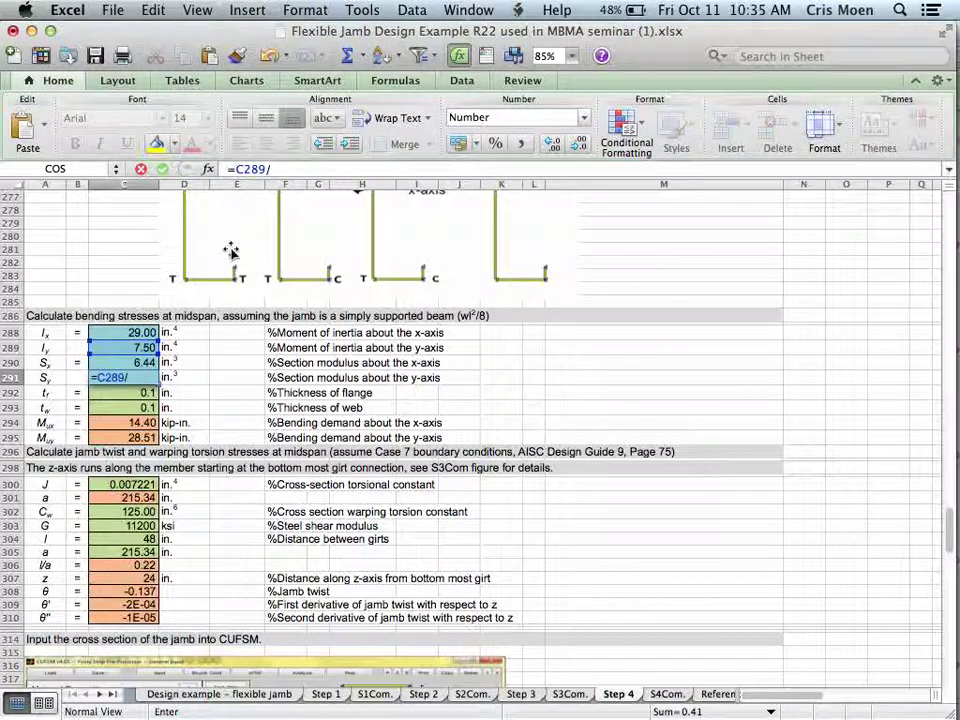
{"action": "type", "text": ".66"}
{"action": "key", "text": "Return"}
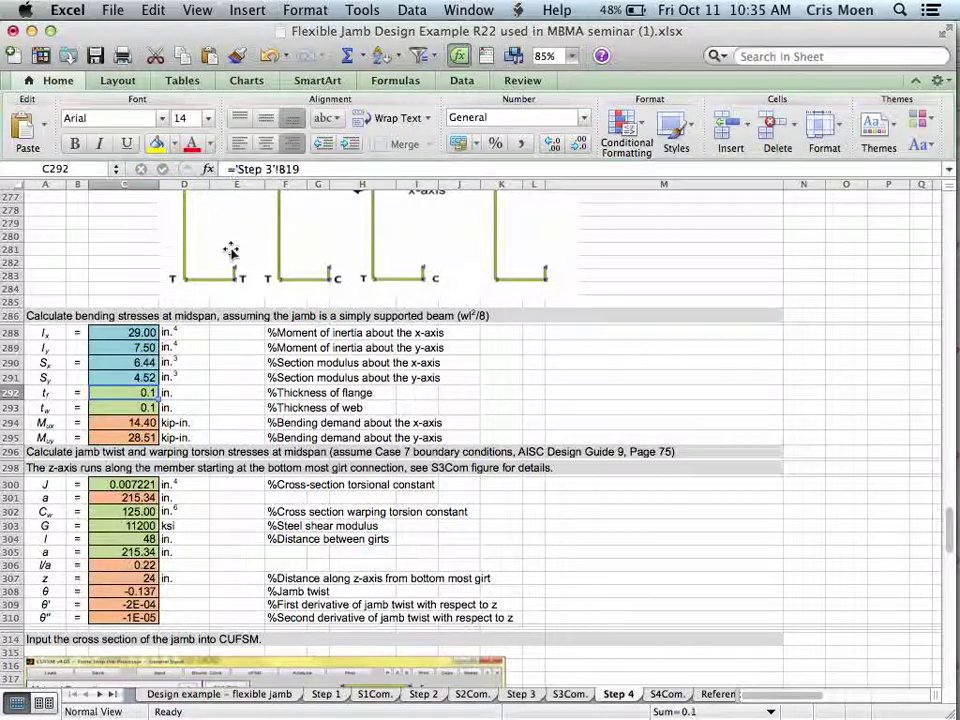
- Set the wind-lock demand forces on the Step 3 sheet to 836 lbs for Fx and 322 lbs for Fy
{"action": "key", "text": "Return"}
{"action": "key", "text": "Up"}
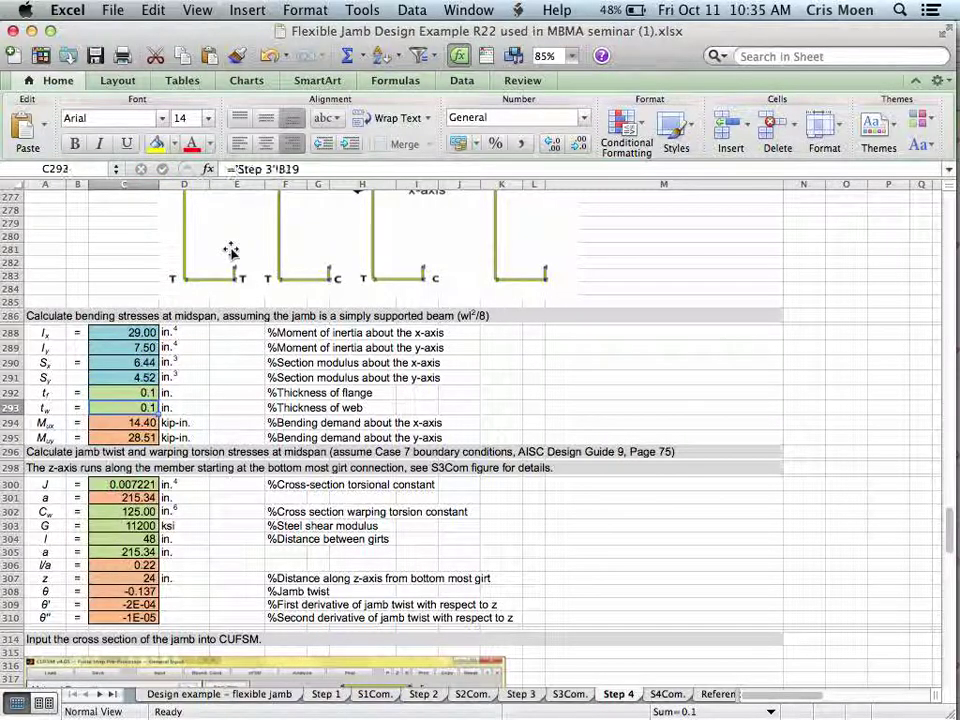
{"action": "key", "text": "Down"}
{"action": "key", "text": "Down"}
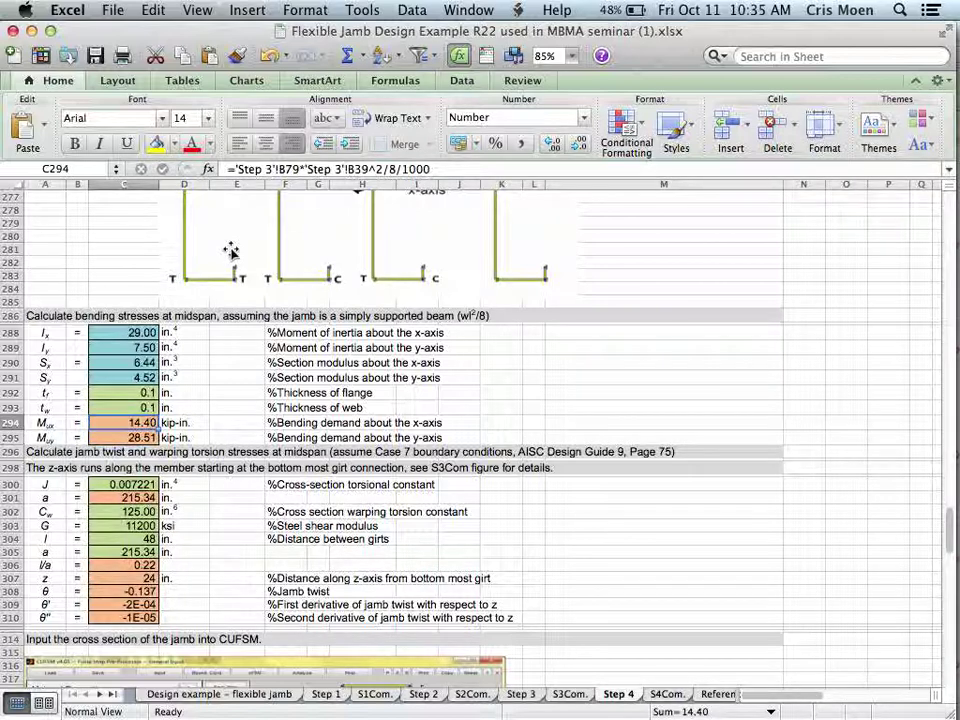
{"action": "left_click", "coordinate": [520, 694]}
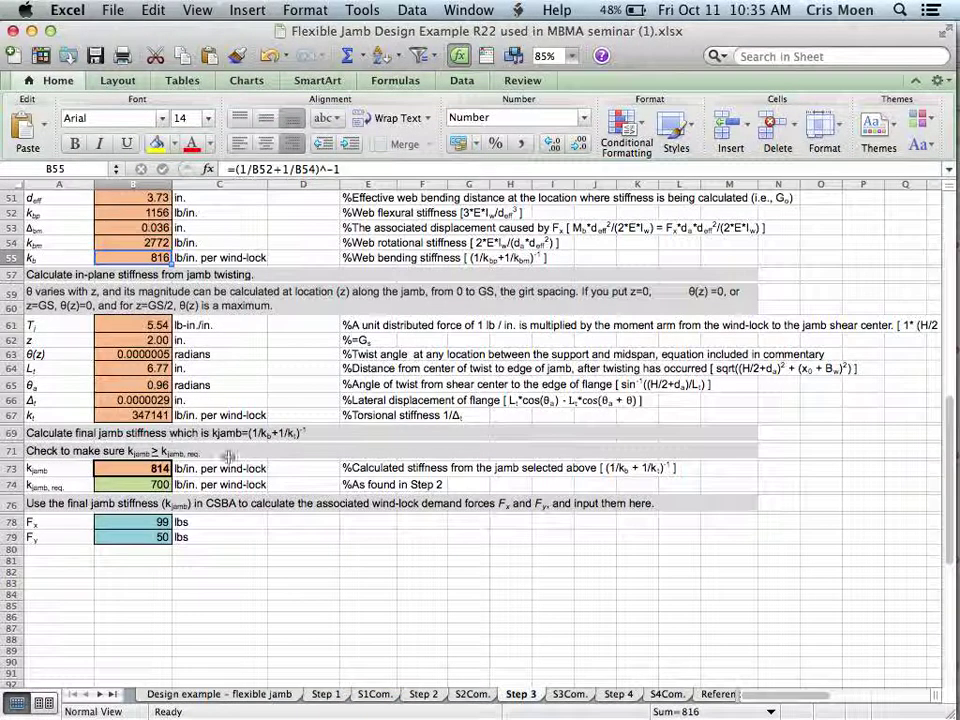
{"action": "left_click", "coordinate": [140, 522]}
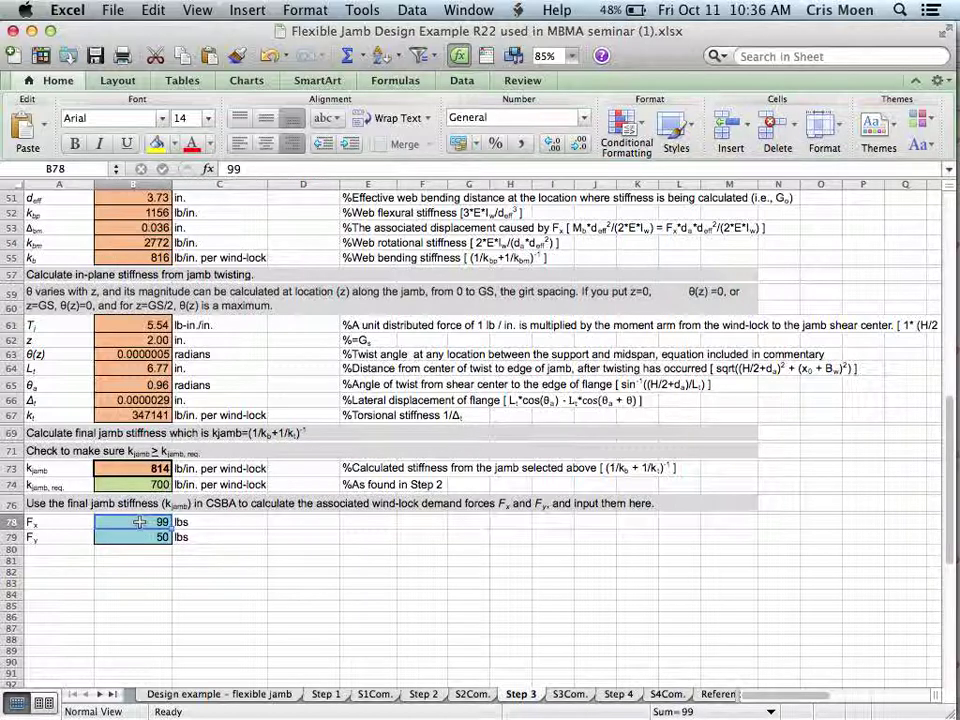
{"action": "type", "text": "836"}
{"action": "key", "text": "Return"}
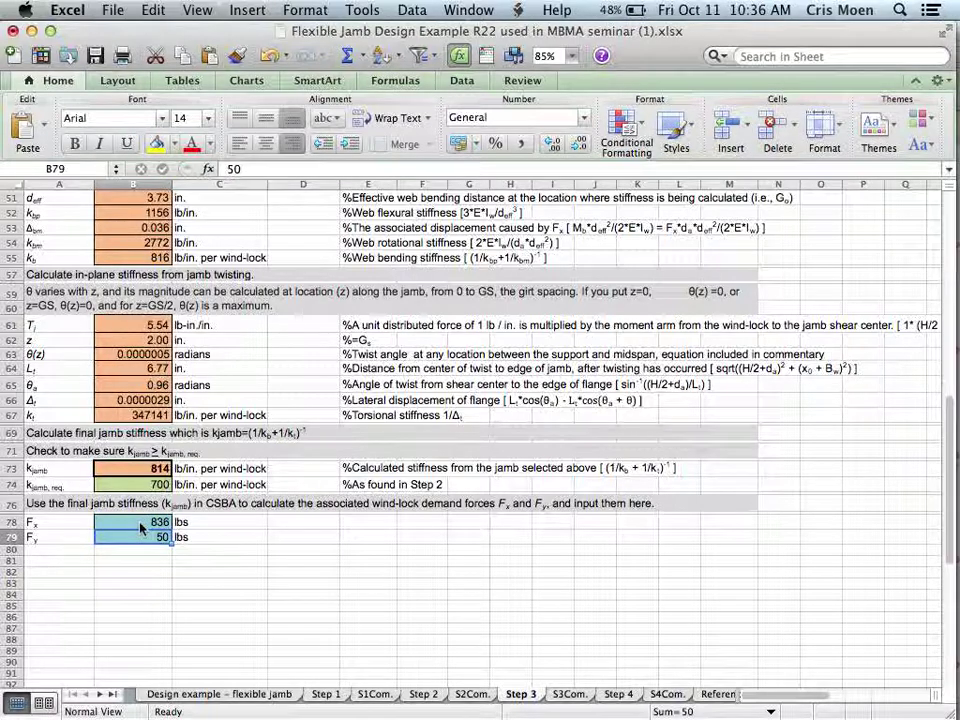
{"action": "type", "text": "322"}
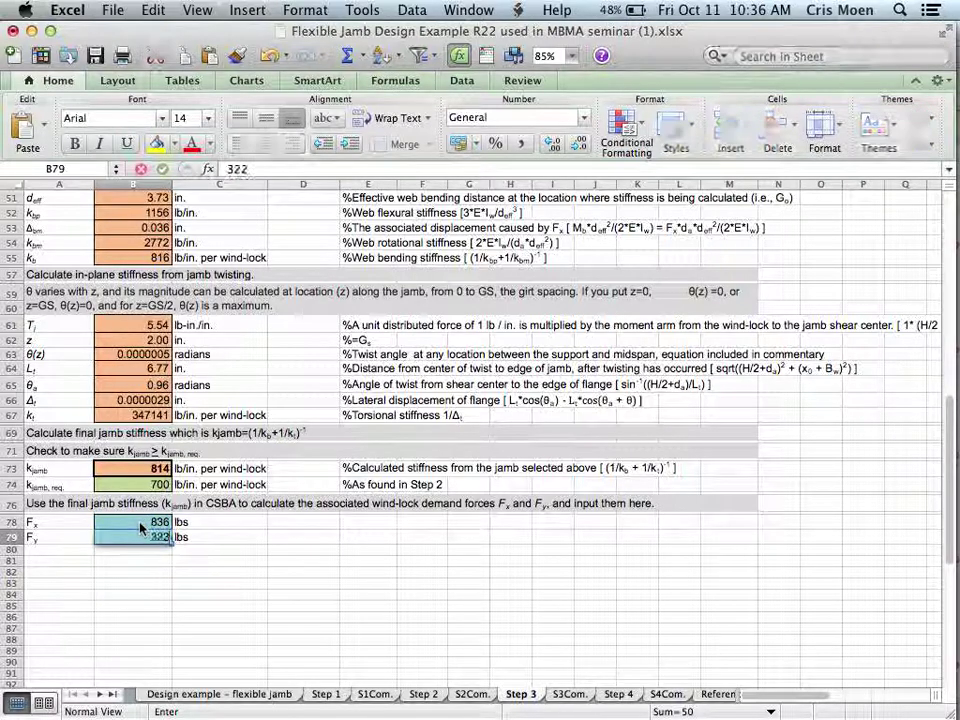
{"action": "key", "text": "Return"}
{"action": "key", "text": "Up"}
{"action": "key", "text": "Up"}
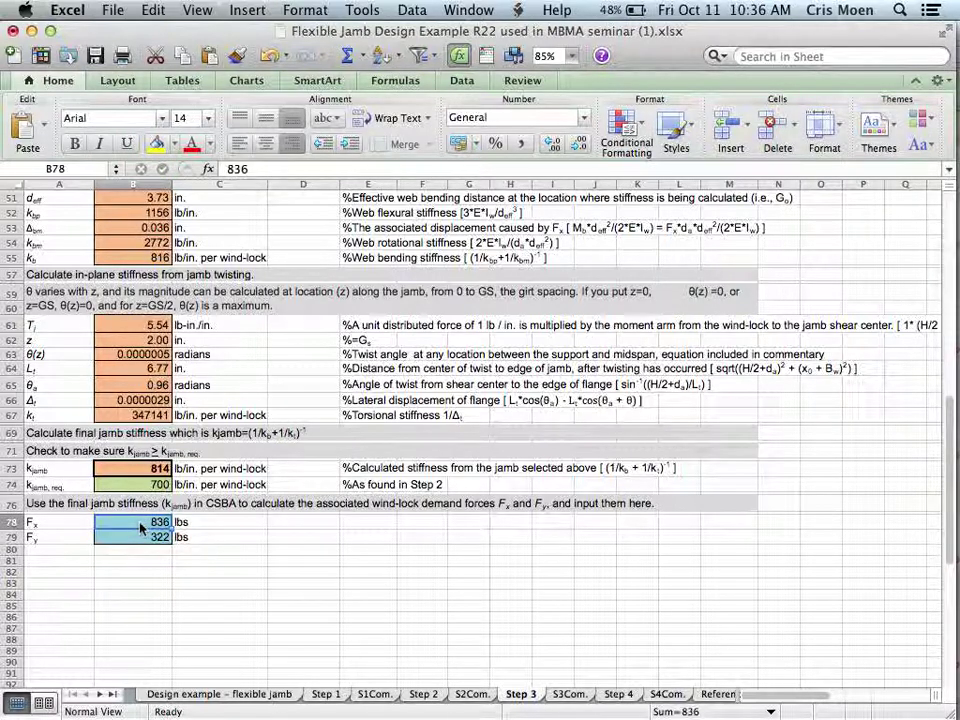
- Return to the Step 4 sheet and examine the bending demands Mux and Muy alongside the combined stress diagram
{"action": "left_click", "coordinate": [617, 693]}
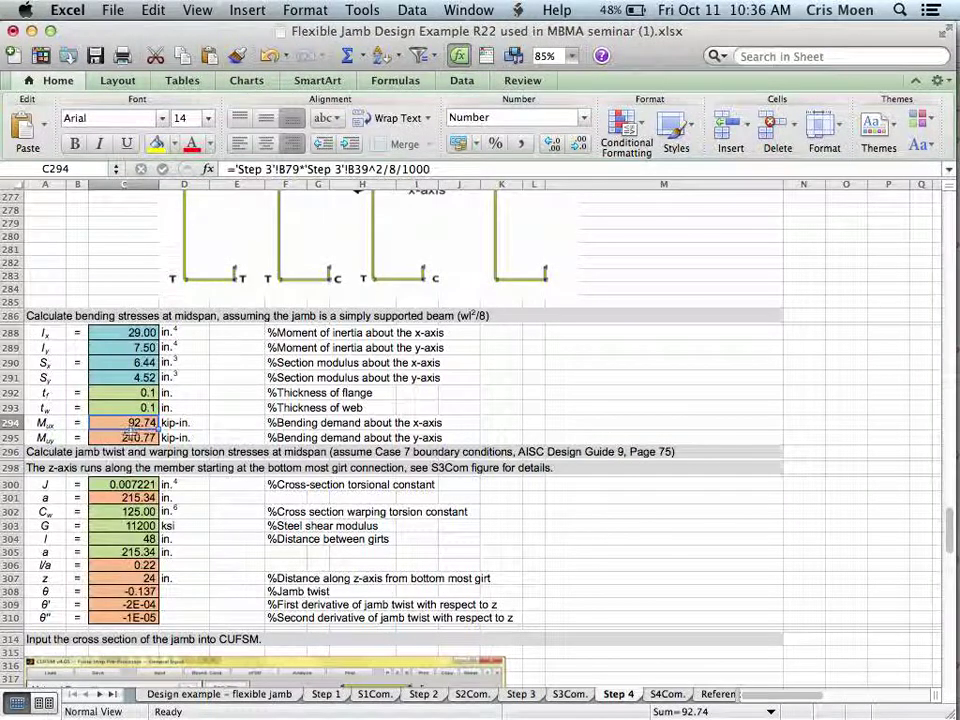
{"action": "scroll", "coordinate": [129, 437], "scroll_direction": "up", "scroll_amount": 1}
{"action": "scroll", "coordinate": [130, 435], "scroll_direction": "up", "scroll_amount": 2}
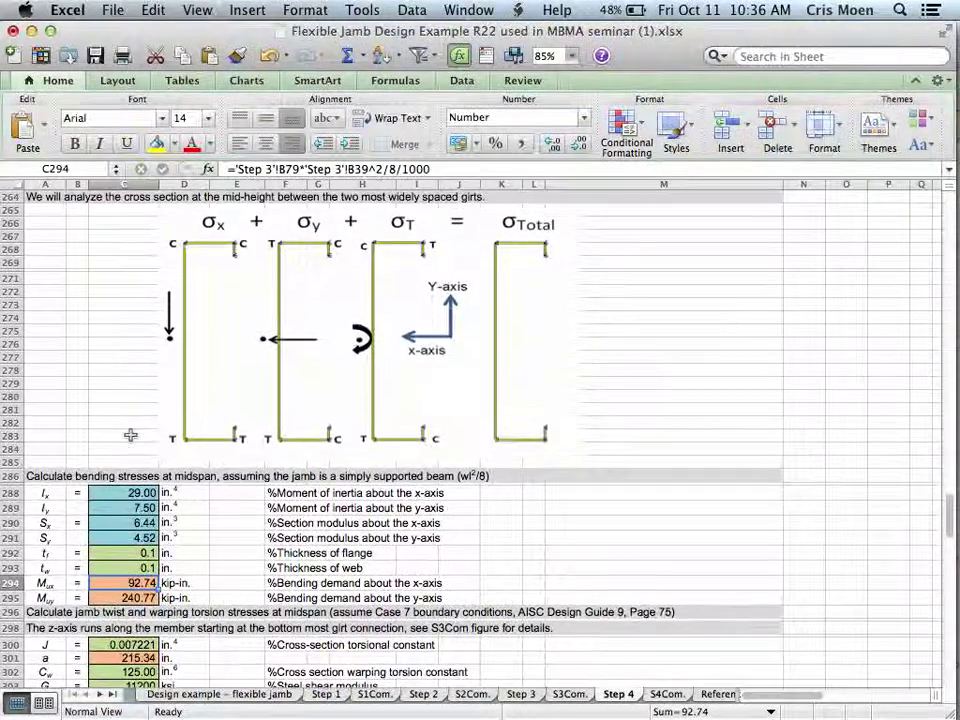
{"action": "scroll", "coordinate": [130, 435], "scroll_direction": "down", "scroll_amount": 4}
{"action": "scroll", "coordinate": [130, 435], "scroll_direction": "up", "scroll_amount": 4}
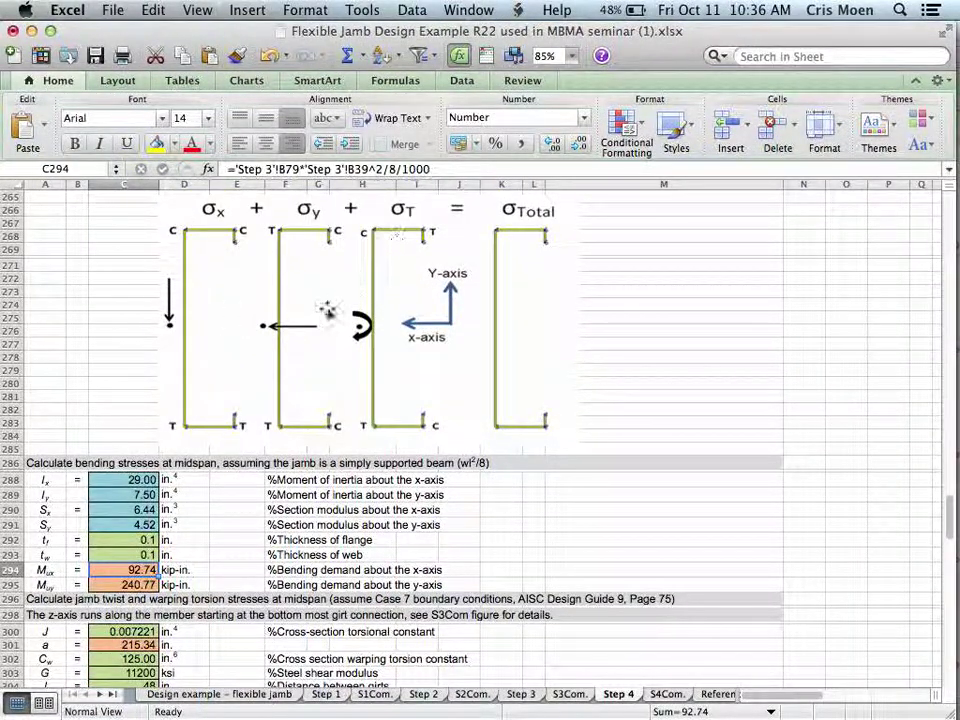
- Review the jamb twist and warping torsion parameters and the CUFSM input instructions on the Step 4 sheet
{"action": "scroll", "coordinate": [68, 395], "scroll_direction": "down", "scroll_amount": 6}
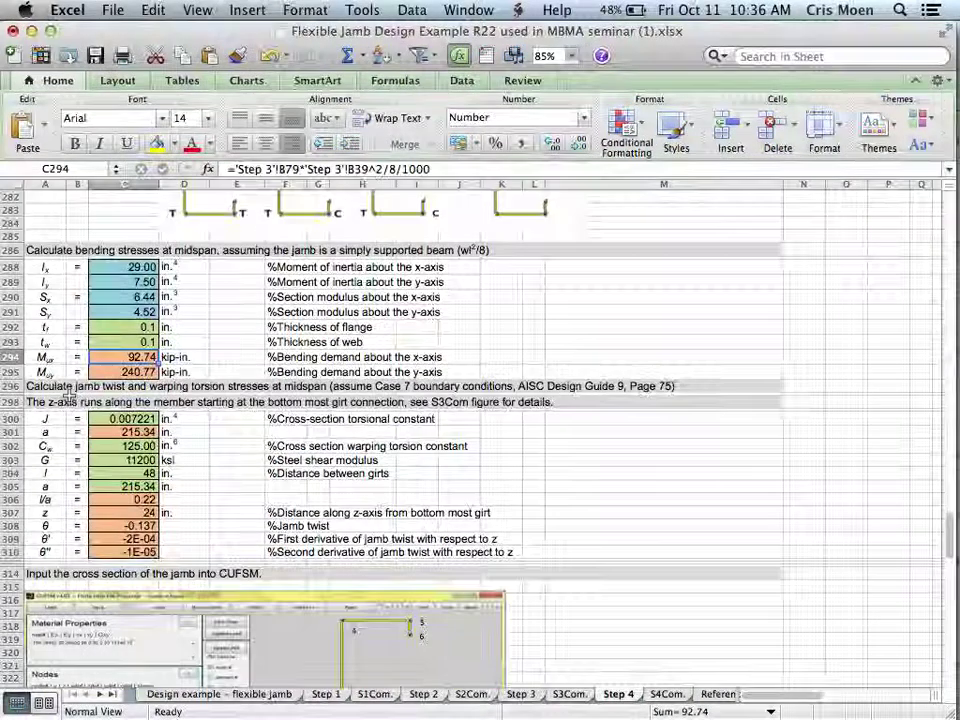
{"action": "scroll", "coordinate": [68, 395], "scroll_direction": "down", "scroll_amount": 6}
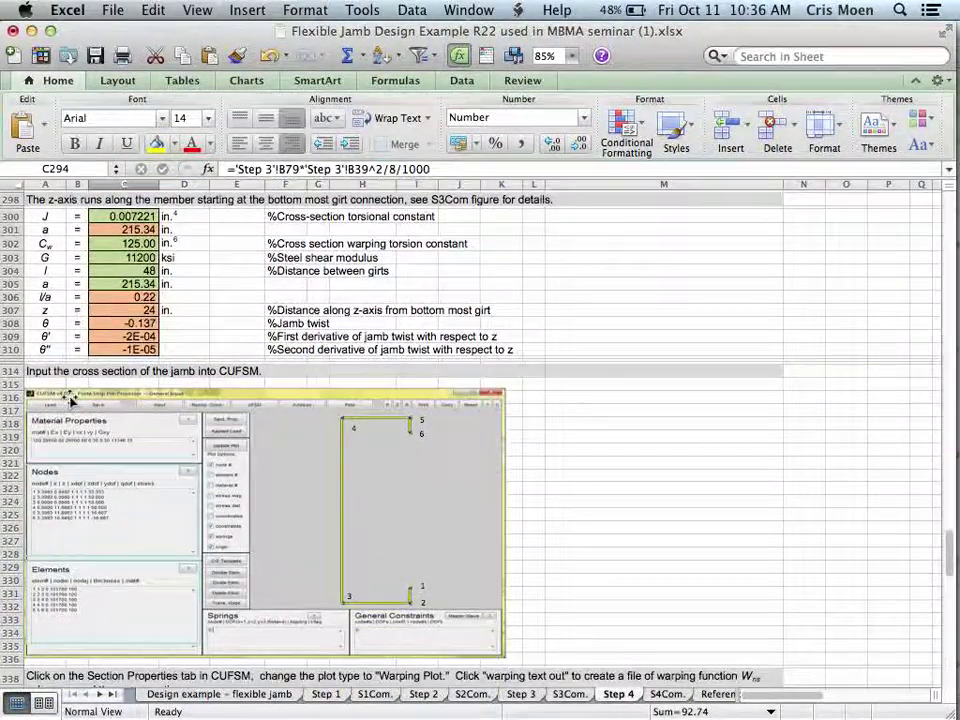
{"action": "scroll", "coordinate": [70, 398], "scroll_direction": "up", "scroll_amount": 3}
{"action": "scroll", "coordinate": [70, 398], "scroll_direction": "up", "scroll_amount": 1}
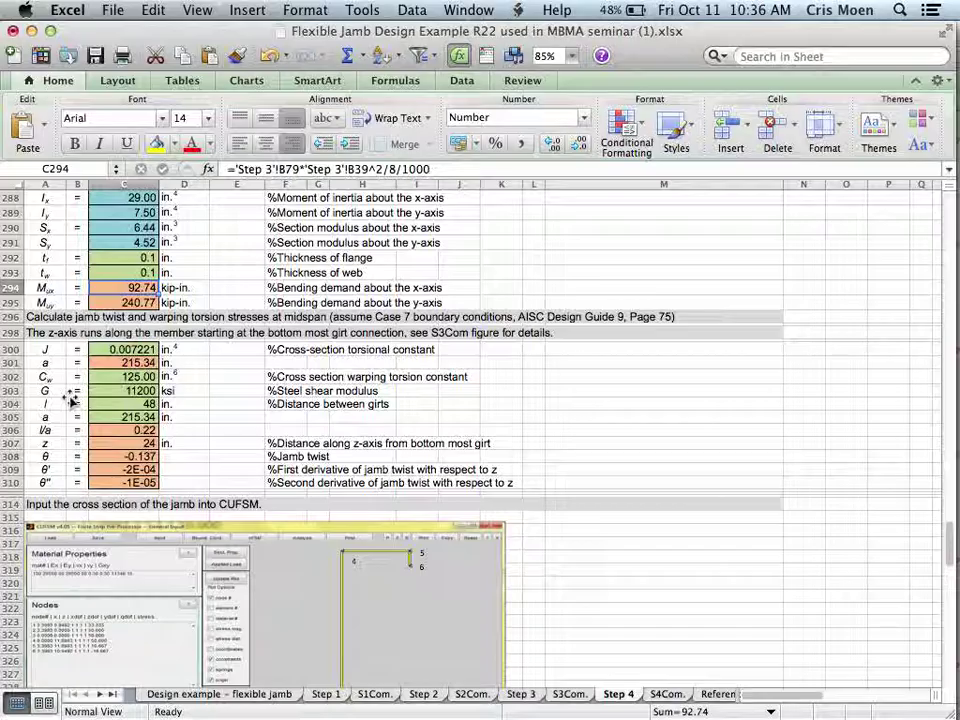
- Switch to the seminar presentation in PowerPoint and start the slide show from slide 53, "Warping torsion normal stresses"
{"action": "key", "text": "super+Tab"}
{"action": "key", "text": "super+Tab"}
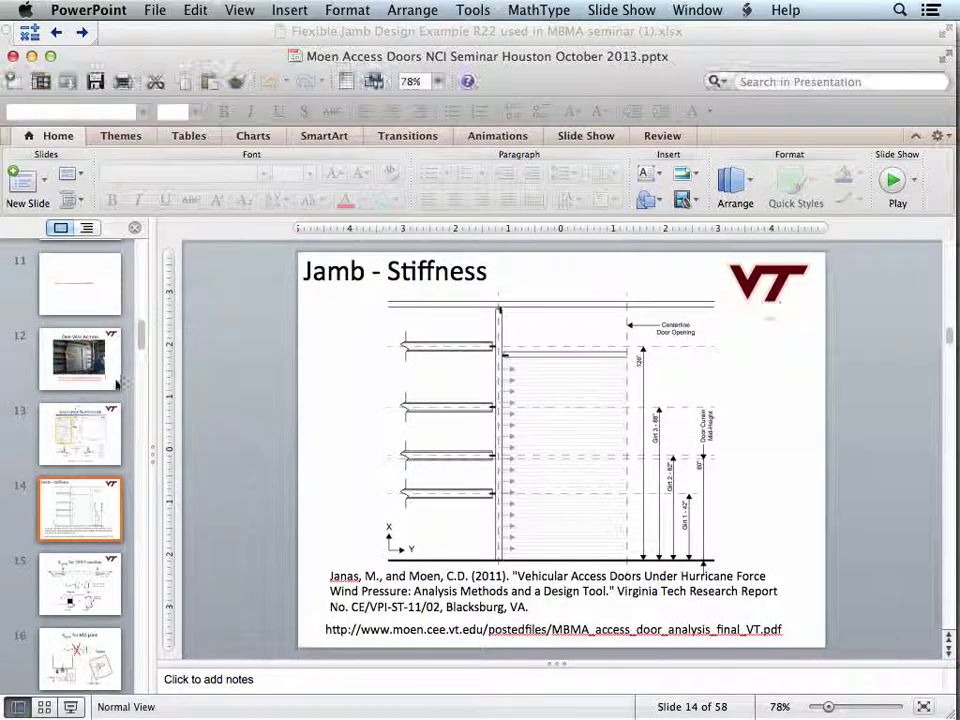
{"action": "scroll", "coordinate": [79, 450], "scroll_direction": "down", "scroll_amount": 15}
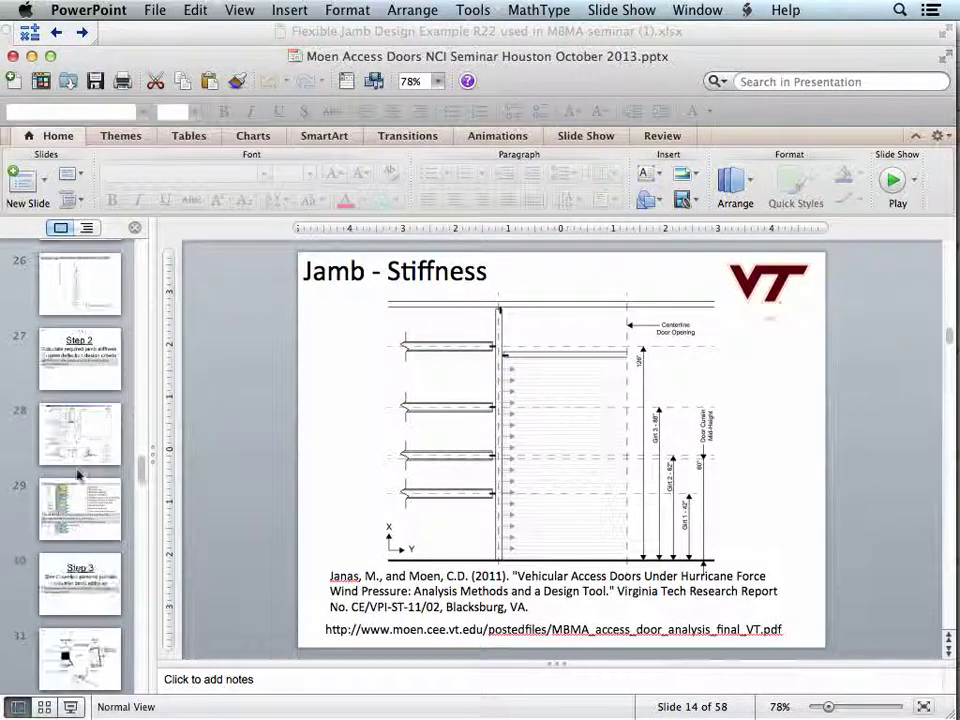
{"action": "scroll", "coordinate": [79, 476], "scroll_direction": "down", "scroll_amount": 15}
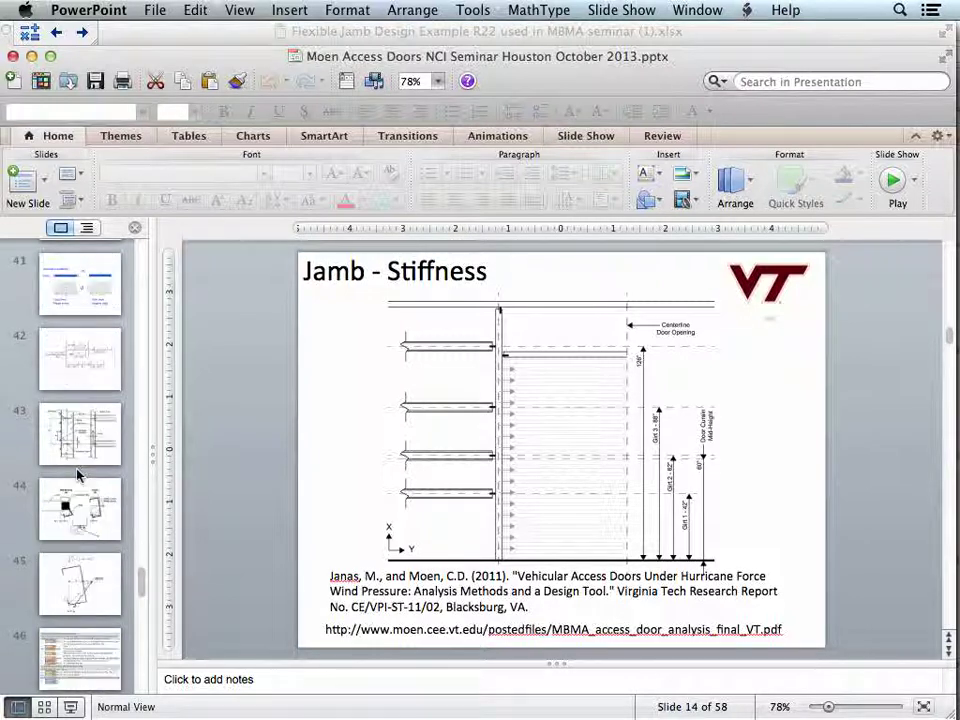
{"action": "scroll", "coordinate": [79, 476], "scroll_direction": "down", "scroll_amount": 5}
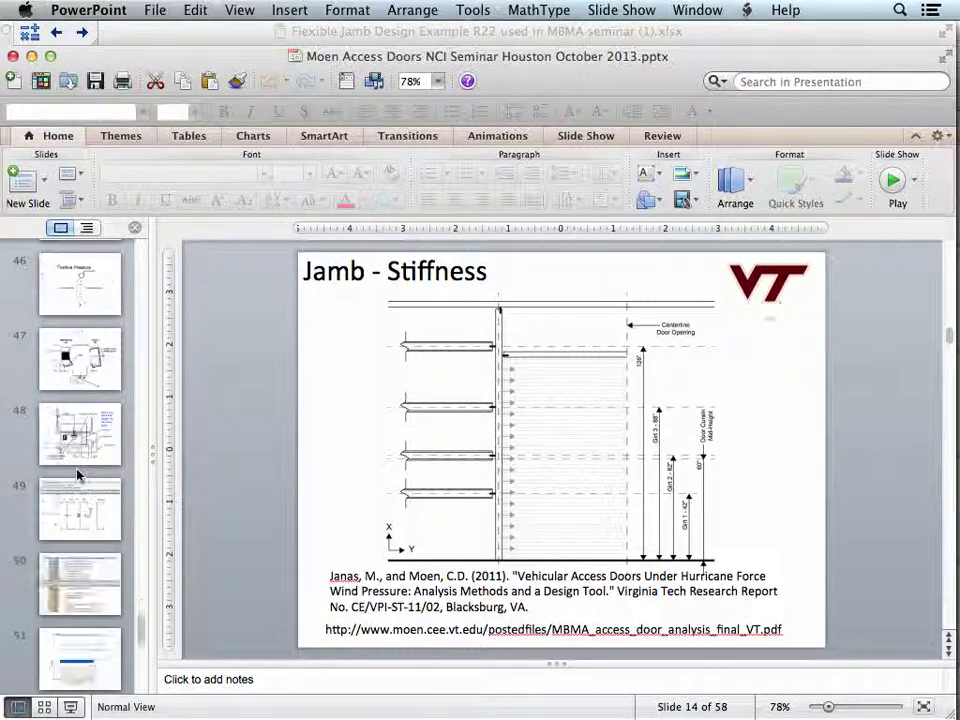
{"action": "scroll", "coordinate": [79, 476], "scroll_direction": "down", "scroll_amount": 6}
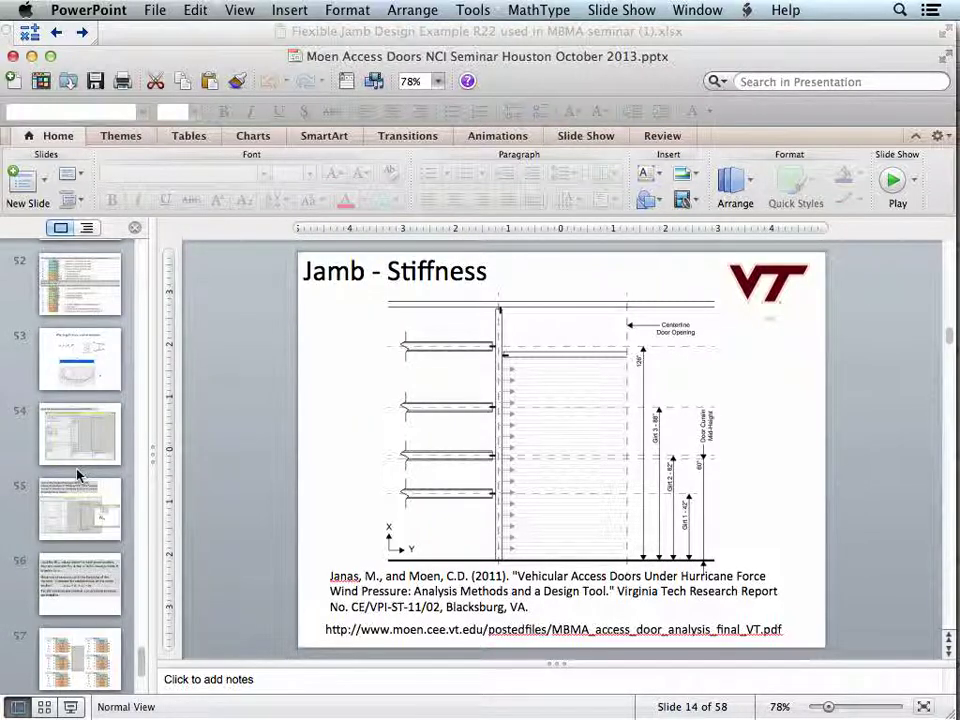
{"action": "left_click", "coordinate": [80, 358]}
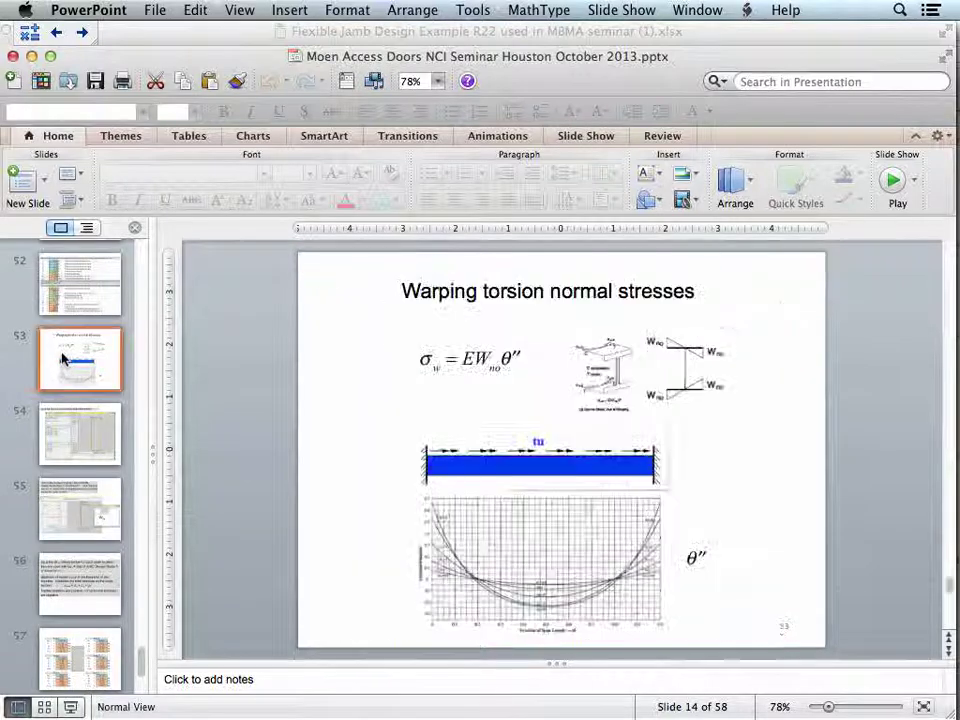
{"action": "left_click", "coordinate": [70, 707]}
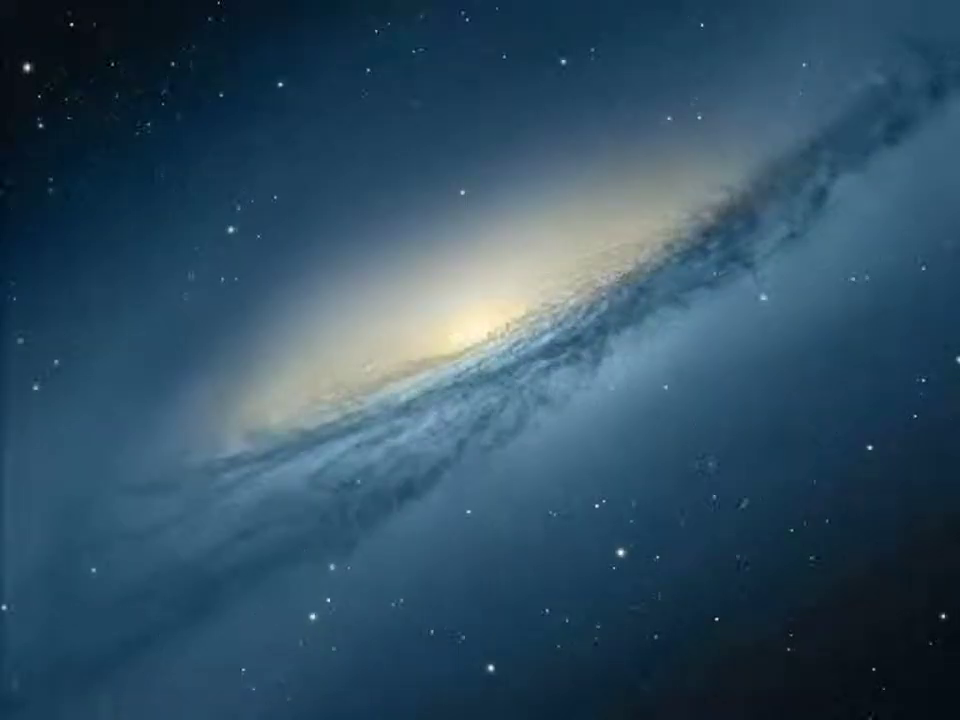
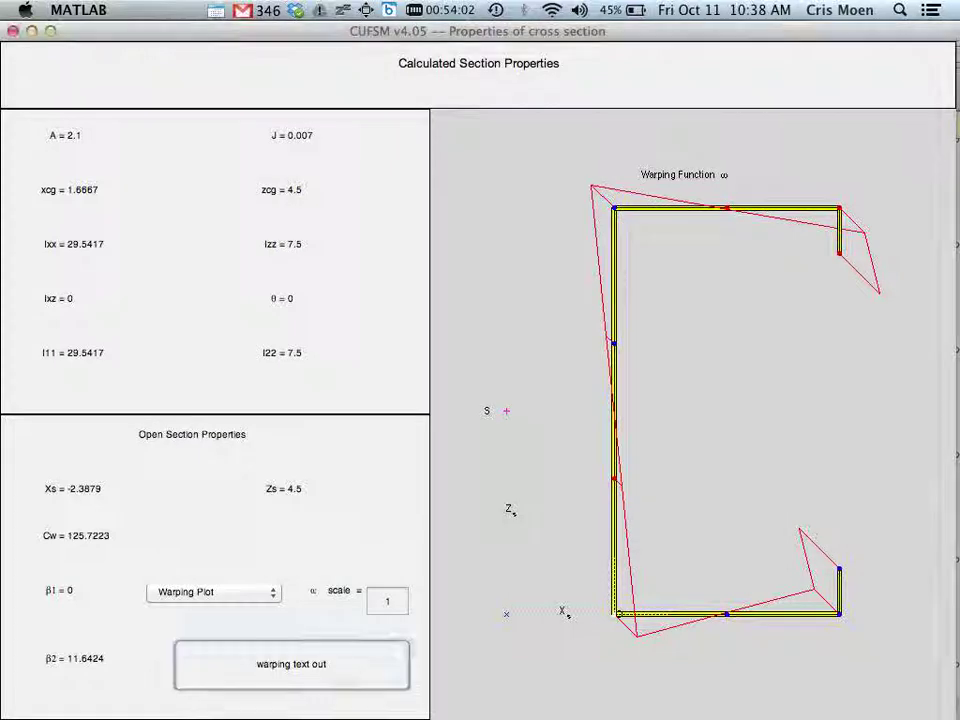
- Find and open the exported warping.txt file, and move its window down to uncover the upper part of the warping function plot
{"action": "key", "text": "super+space"}
{"action": "type", "text": "warping.txt"}
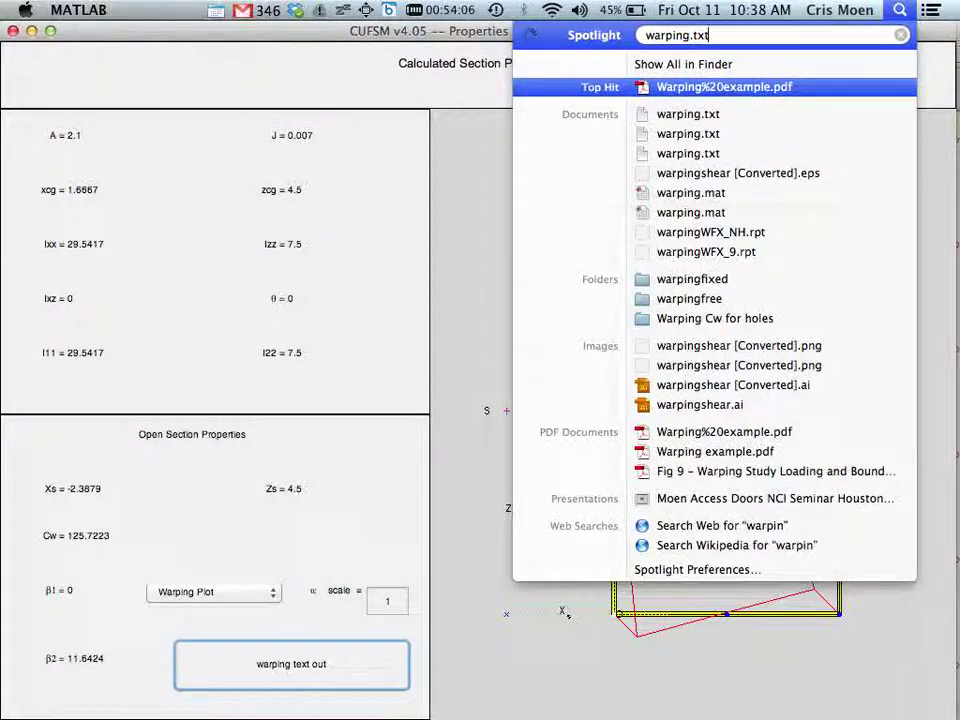
{"action": "left_click", "coordinate": [694, 93]}
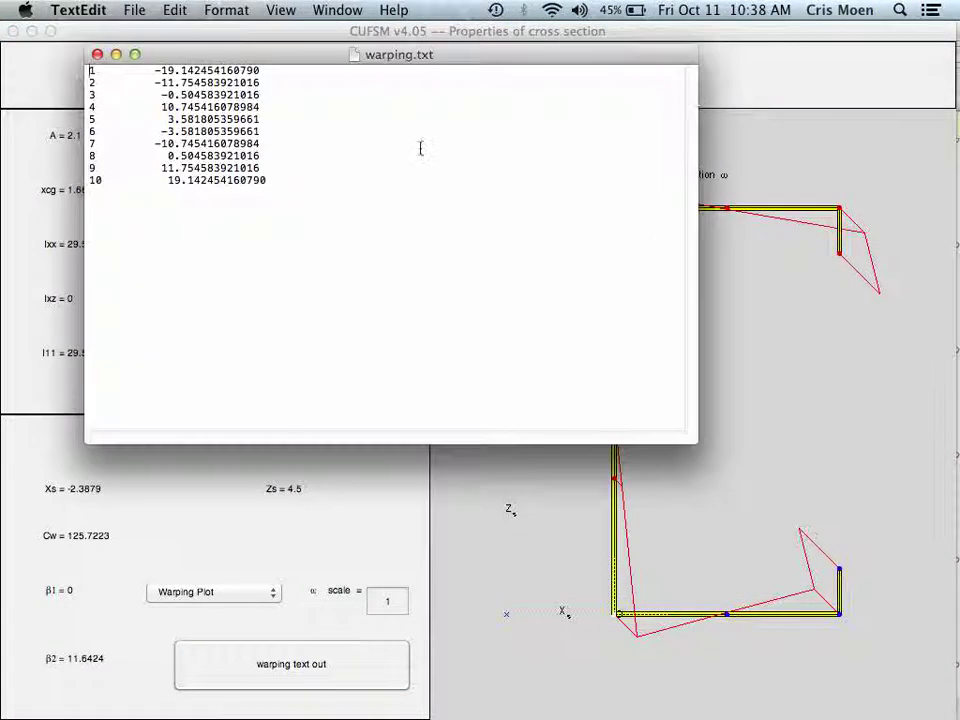
{"action": "left_click_drag", "start_coordinate": [206, 58], "coordinate": [186, 298]}
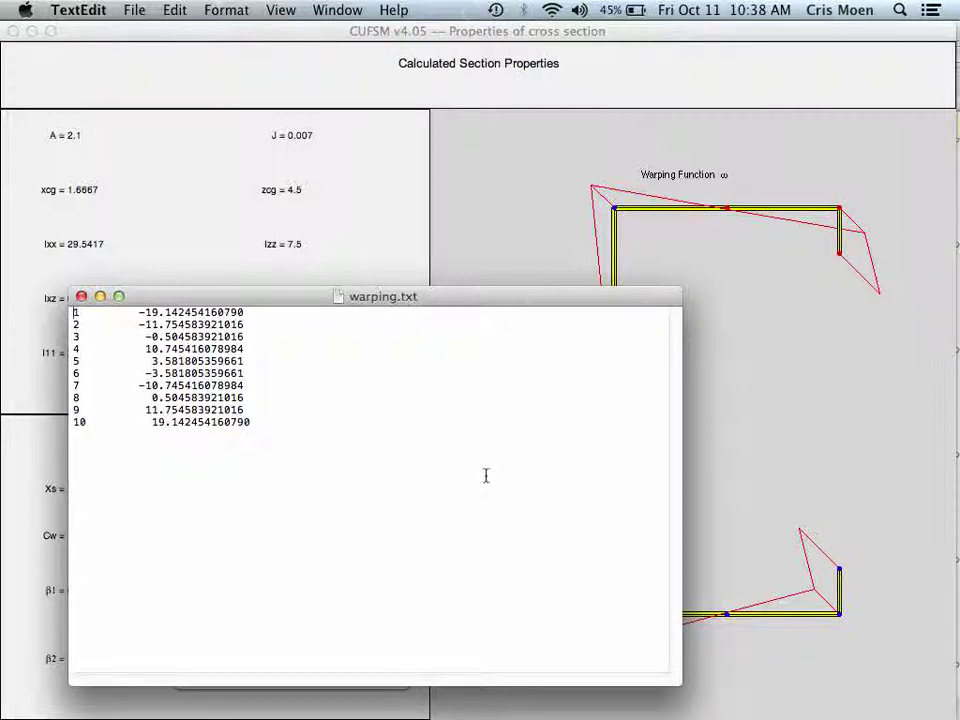
- Switch back to the Excel workbook and examine the Step 4 node numbering diagram and the instructions for exporting warping function values
{"action": "key", "text": "super+Tab"}
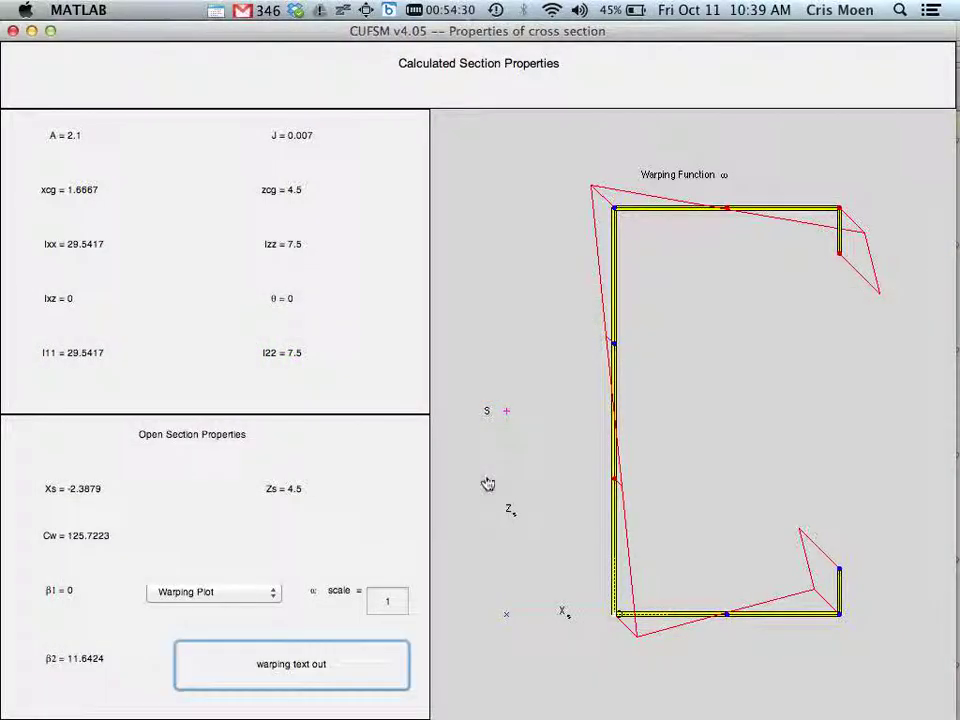
{"action": "key", "text": "super+Tab"}
{"action": "key", "text": "super+Tab"}
{"action": "scroll", "coordinate": [320, 390], "scroll_direction": "down", "scroll_amount": 20}
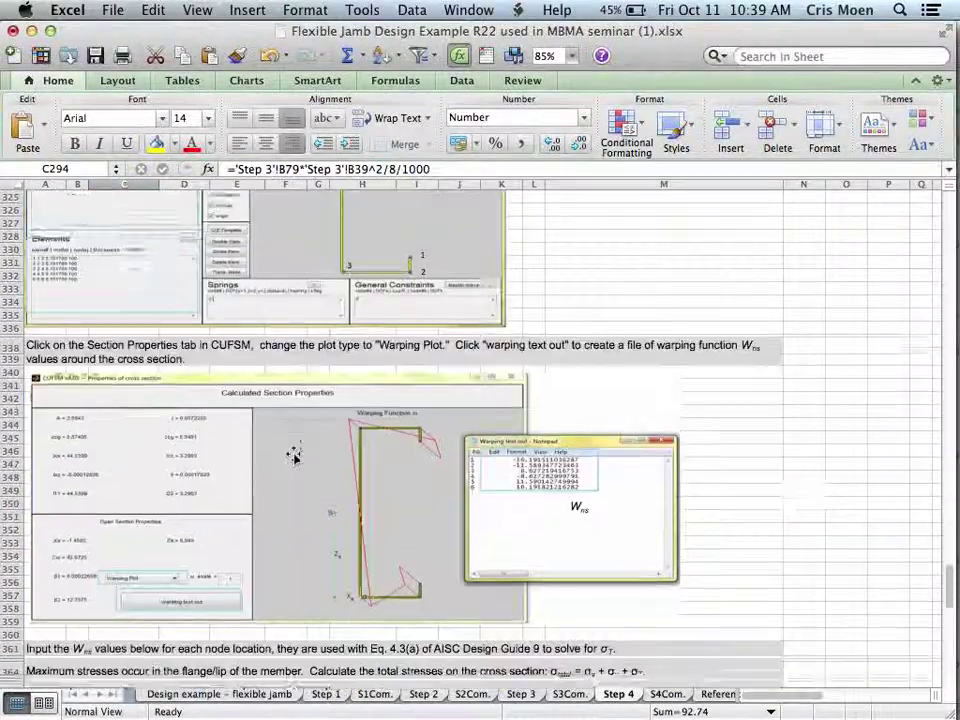
{"action": "scroll", "coordinate": [295, 457], "scroll_direction": "up", "scroll_amount": 4}
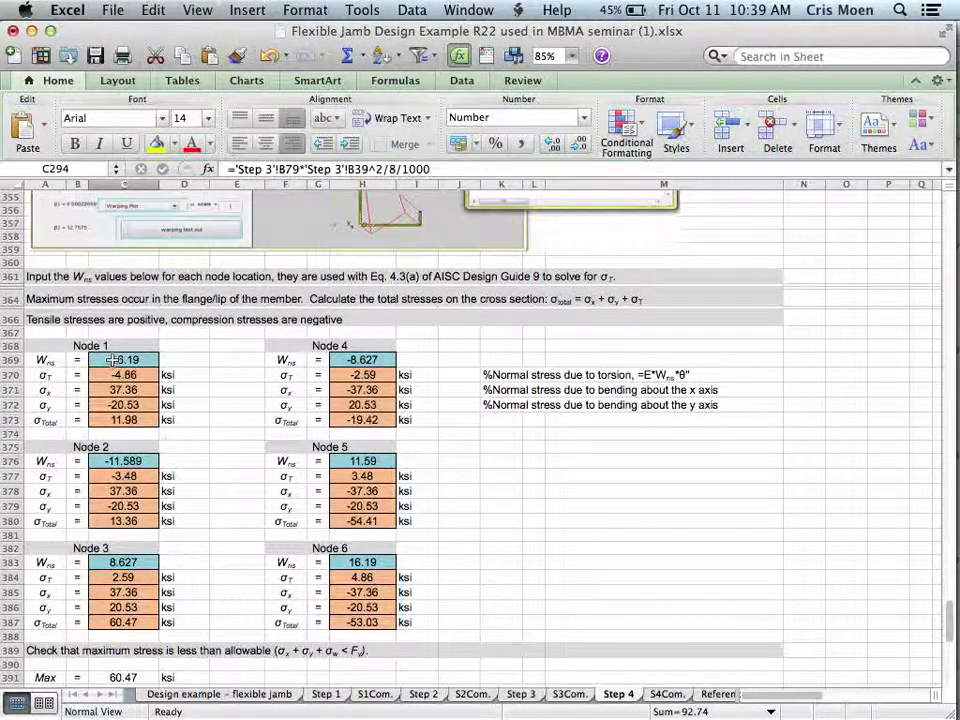
{"action": "scroll", "coordinate": [110, 360], "scroll_direction": "up", "scroll_amount": 6}
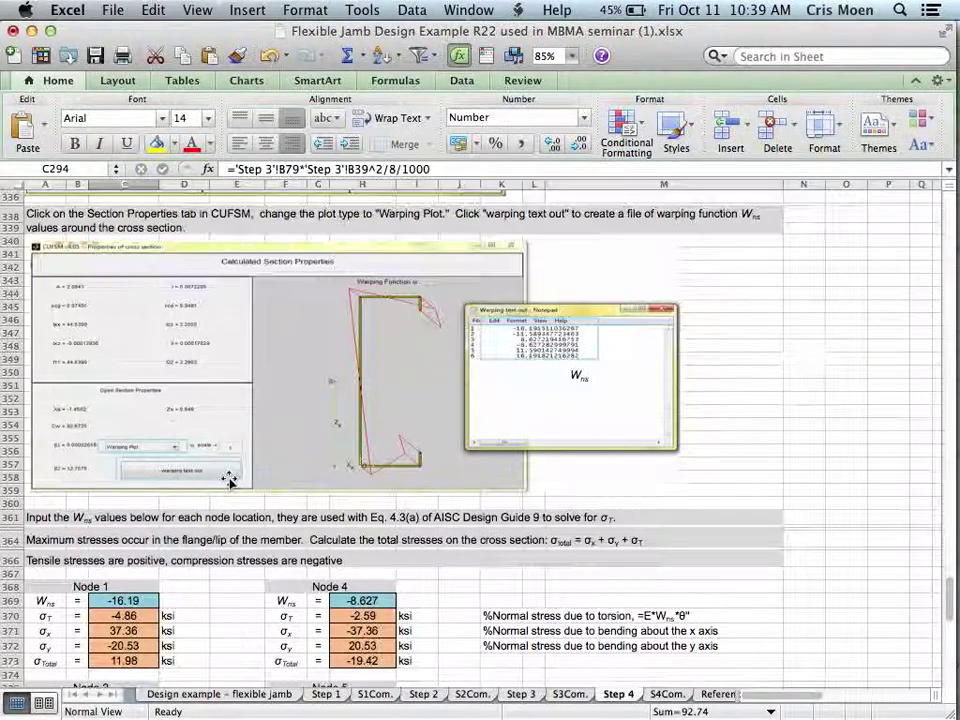
{"action": "scroll", "coordinate": [229, 479], "scroll_direction": "down", "scroll_amount": 4}
{"action": "scroll", "coordinate": [229, 479], "scroll_direction": "up", "scroll_amount": 10}
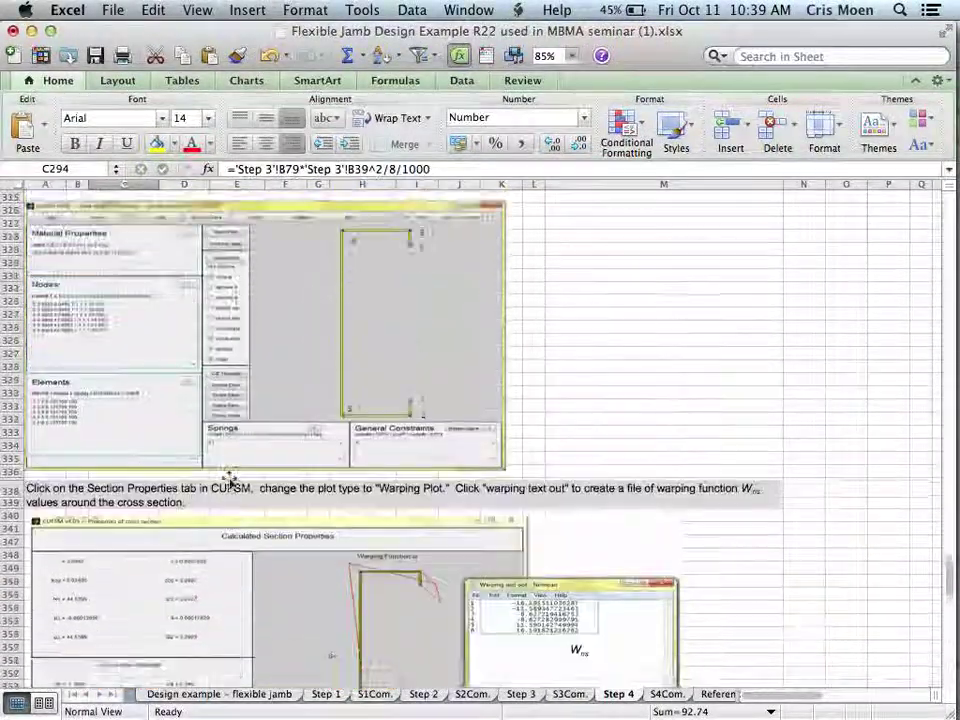
{"action": "scroll", "coordinate": [229, 479], "scroll_direction": "down", "scroll_amount": 5}
{"action": "scroll", "coordinate": [229, 479], "scroll_direction": "up", "scroll_amount": 10}
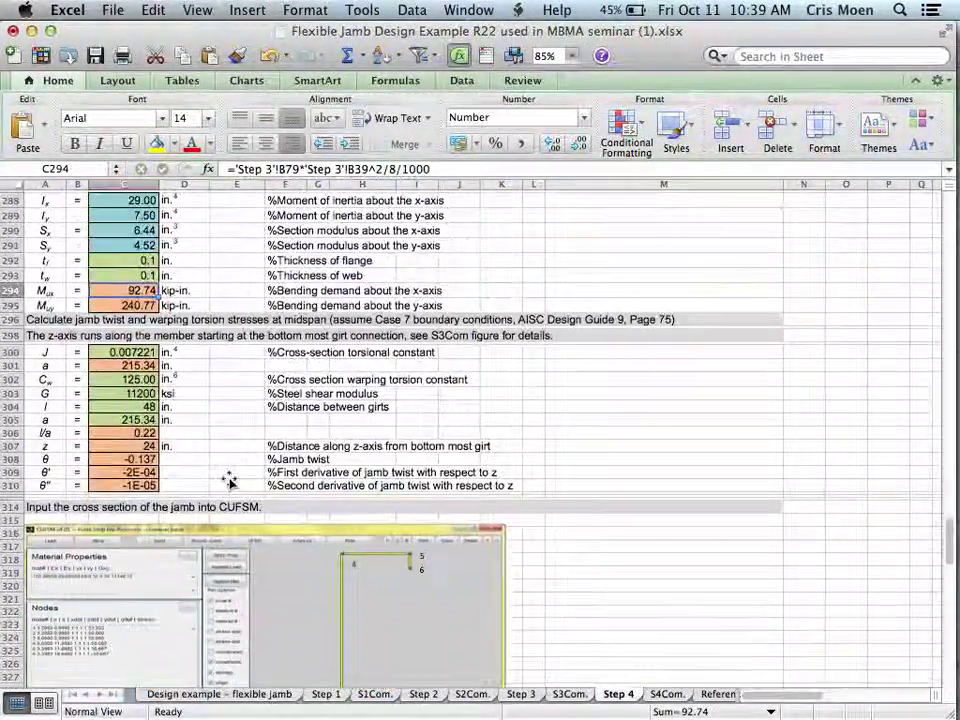
{"action": "scroll", "coordinate": [229, 479], "scroll_direction": "down", "scroll_amount": 5}
{"action": "scroll", "coordinate": [229, 482], "scroll_direction": "down", "scroll_amount": 1}
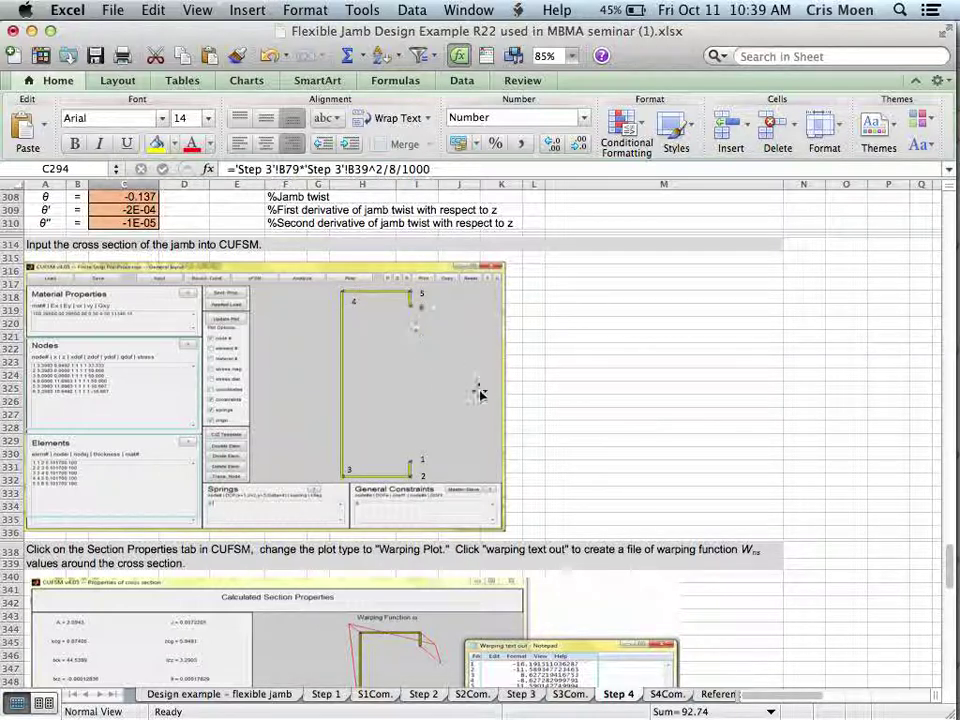
{"action": "scroll", "coordinate": [493, 408], "scroll_direction": "down", "scroll_amount": 15}
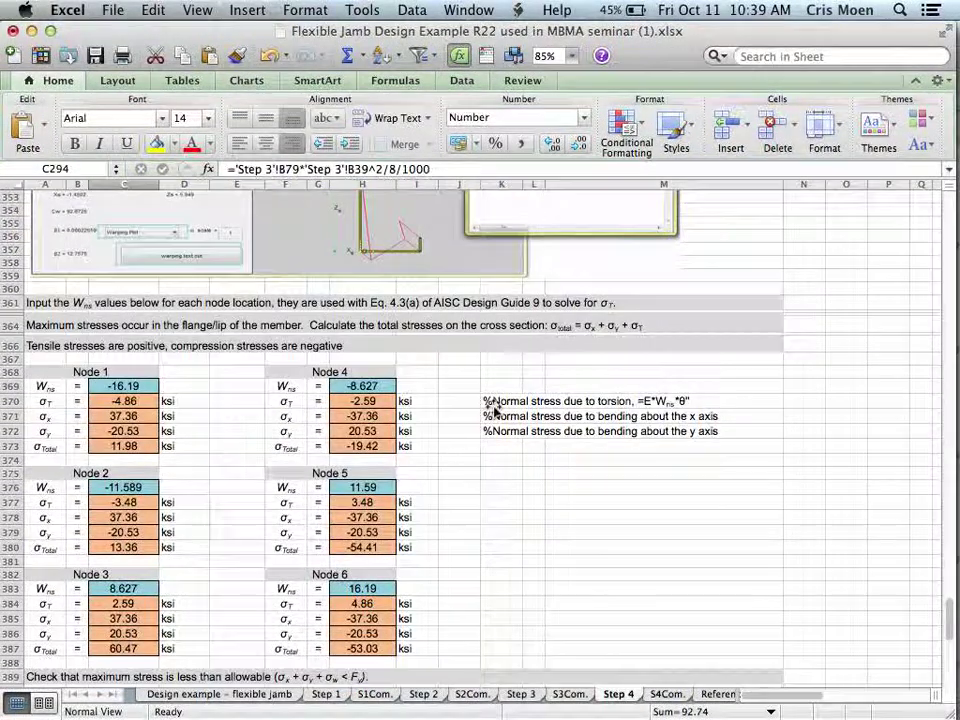
- Inspect the warping function Wns inputs for nodes 1, 4 and 5
{"action": "left_click", "coordinate": [116, 386]}
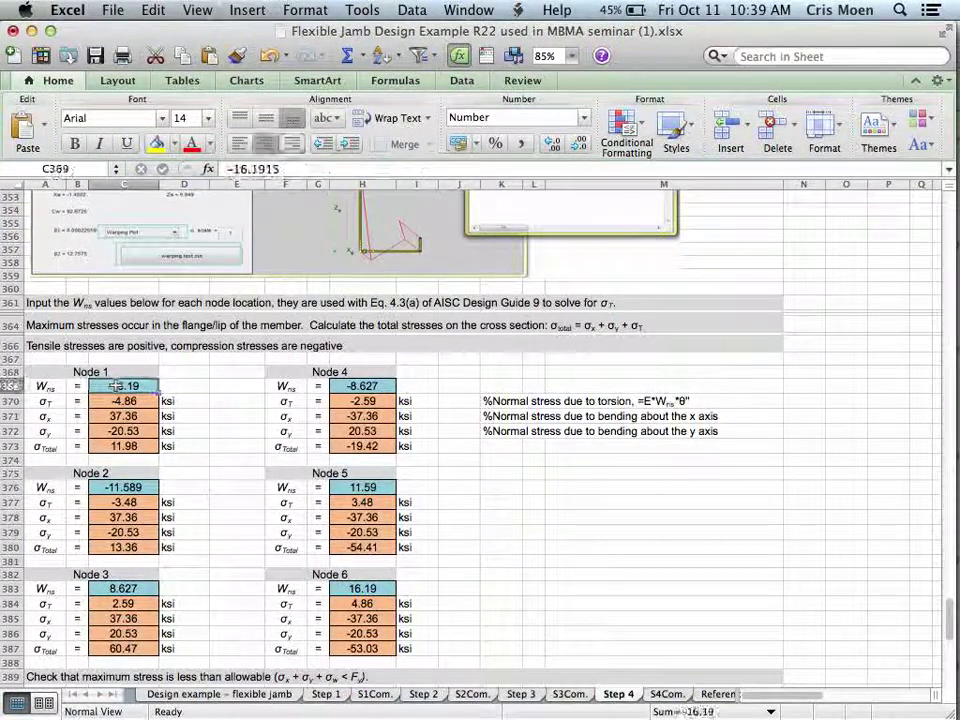
{"action": "left_click", "coordinate": [368, 384]}
{"action": "left_click", "coordinate": [362, 487]}
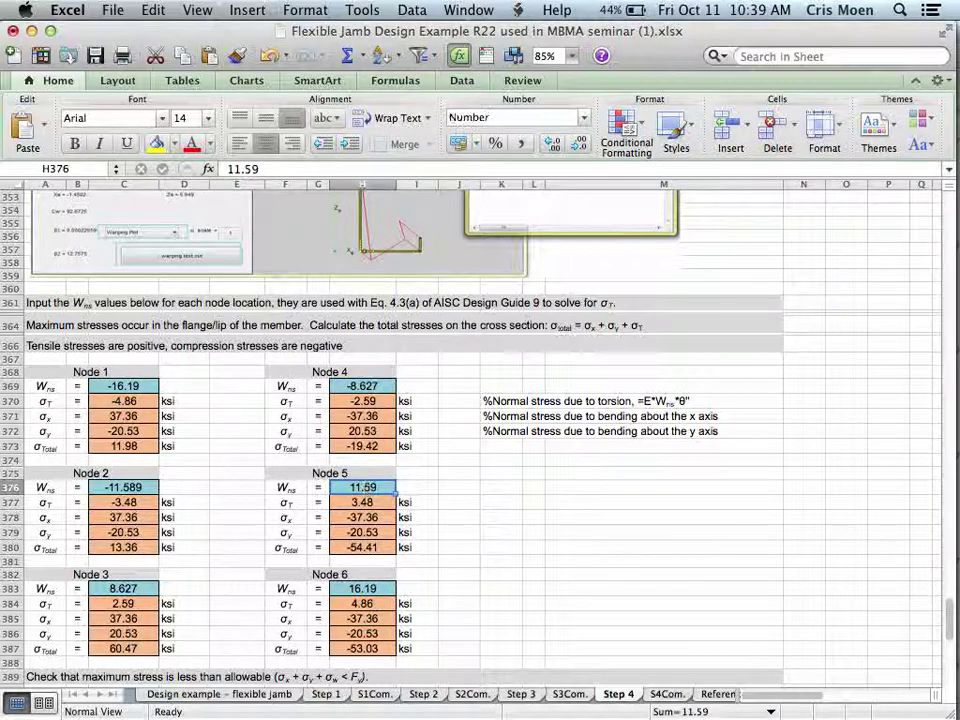
{"action": "left_click", "coordinate": [117, 386]}
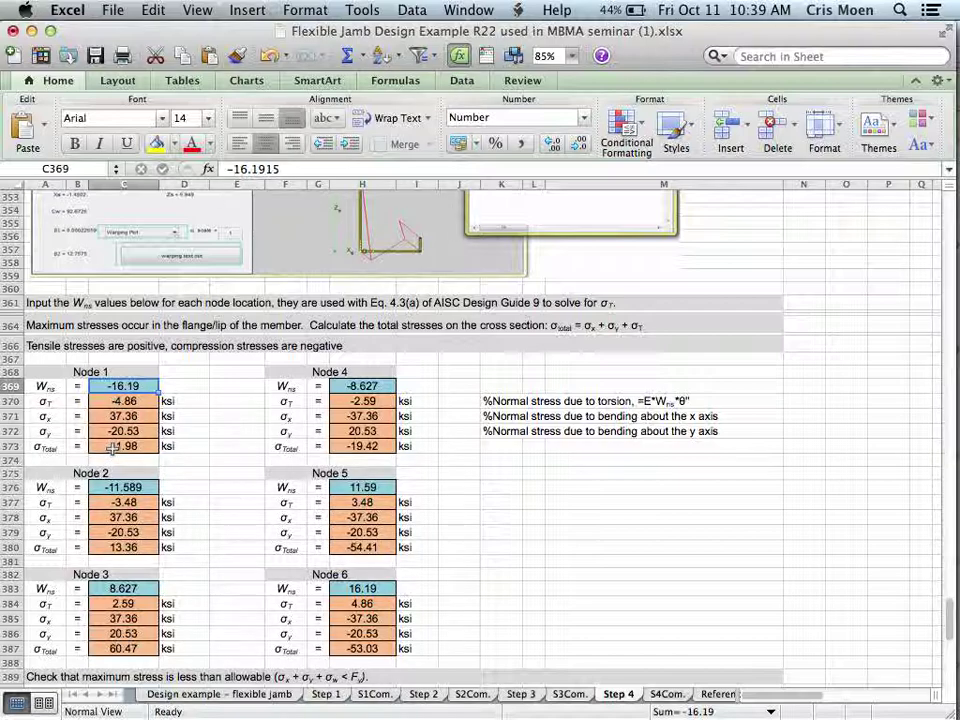
{"action": "scroll", "coordinate": [113, 449], "scroll_direction": "down", "scroll_amount": 1}
{"action": "scroll", "coordinate": [113, 449], "scroll_direction": "up", "scroll_amount": 3}
{"action": "scroll", "coordinate": [113, 449], "scroll_direction": "down", "scroll_amount": 4}
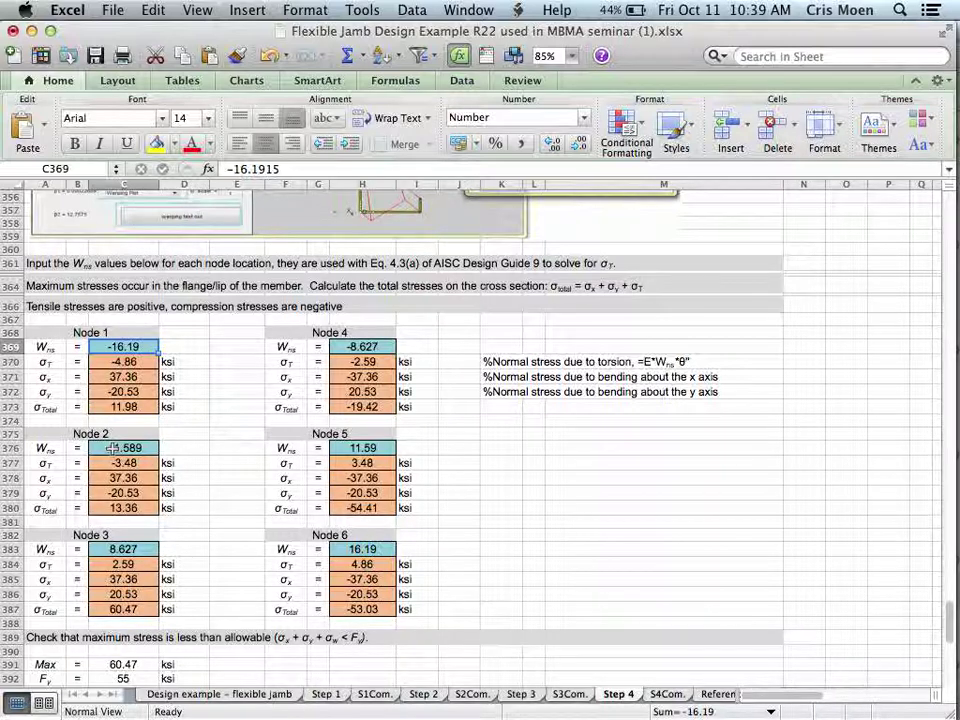
- Inspect the total stress formula for node 1 and review the node stresses with the maximum stress check against Fy
{"action": "left_click", "coordinate": [112, 406]}
{"action": "scroll", "coordinate": [112, 406], "scroll_direction": "up", "scroll_amount": 4}
{"action": "scroll", "coordinate": [112, 406], "scroll_direction": "up", "scroll_amount": 3}
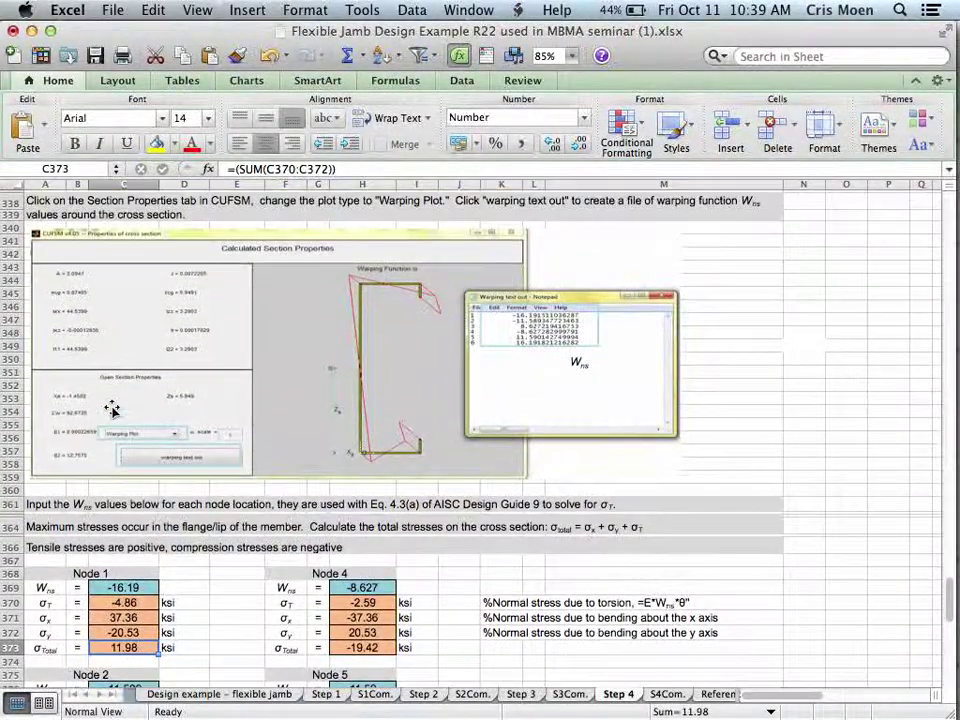
{"action": "scroll", "coordinate": [112, 406], "scroll_direction": "down", "scroll_amount": 7}
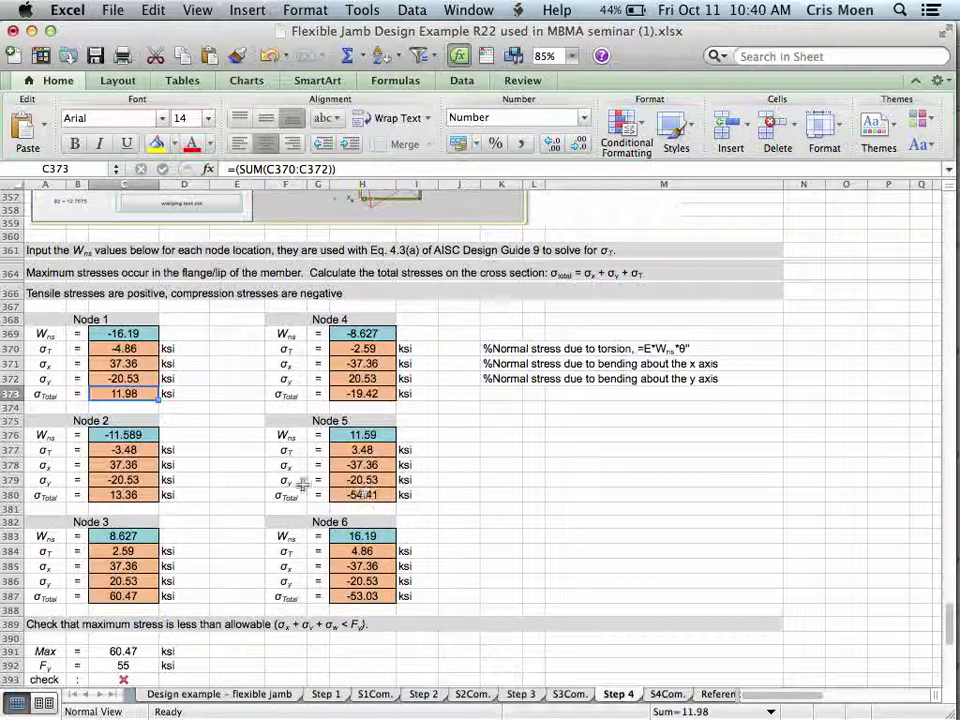
{"action": "scroll", "coordinate": [216, 457], "scroll_direction": "up", "scroll_amount": 3}
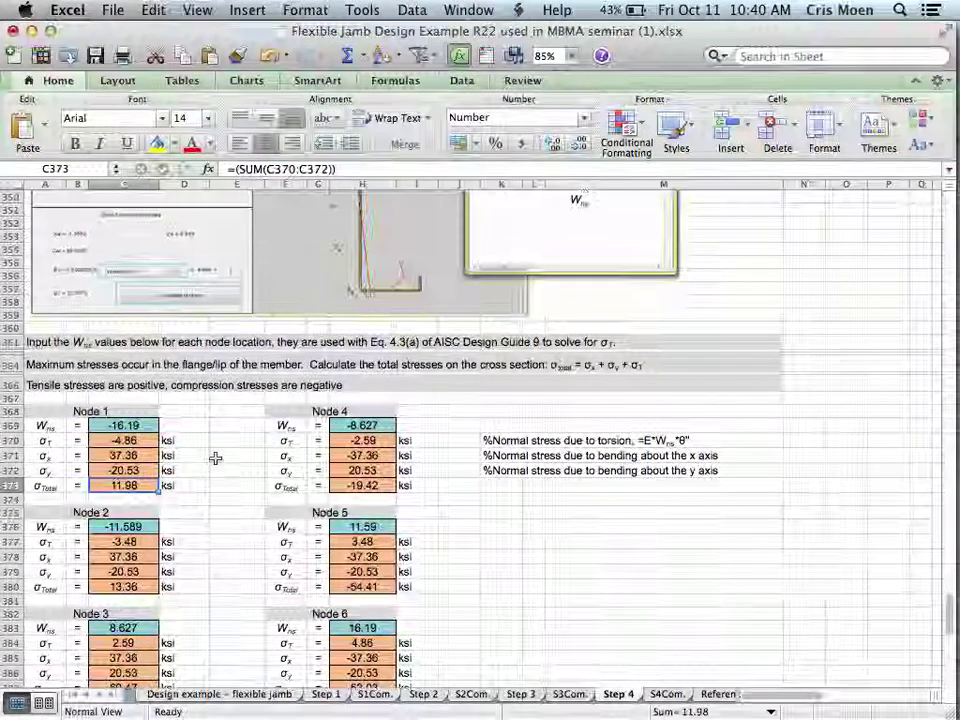
{"action": "scroll", "coordinate": [216, 457], "scroll_direction": "up", "scroll_amount": 3}
{"action": "scroll", "coordinate": [216, 457], "scroll_direction": "down", "scroll_amount": 6}
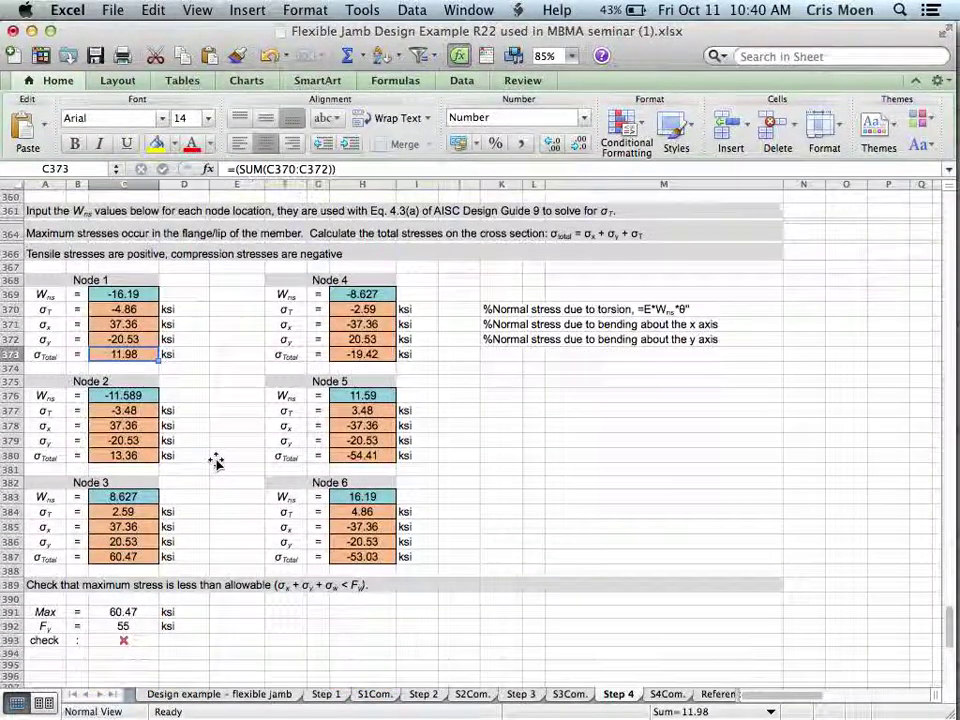
{"action": "scroll", "coordinate": [216, 461], "scroll_direction": "up", "scroll_amount": 2}
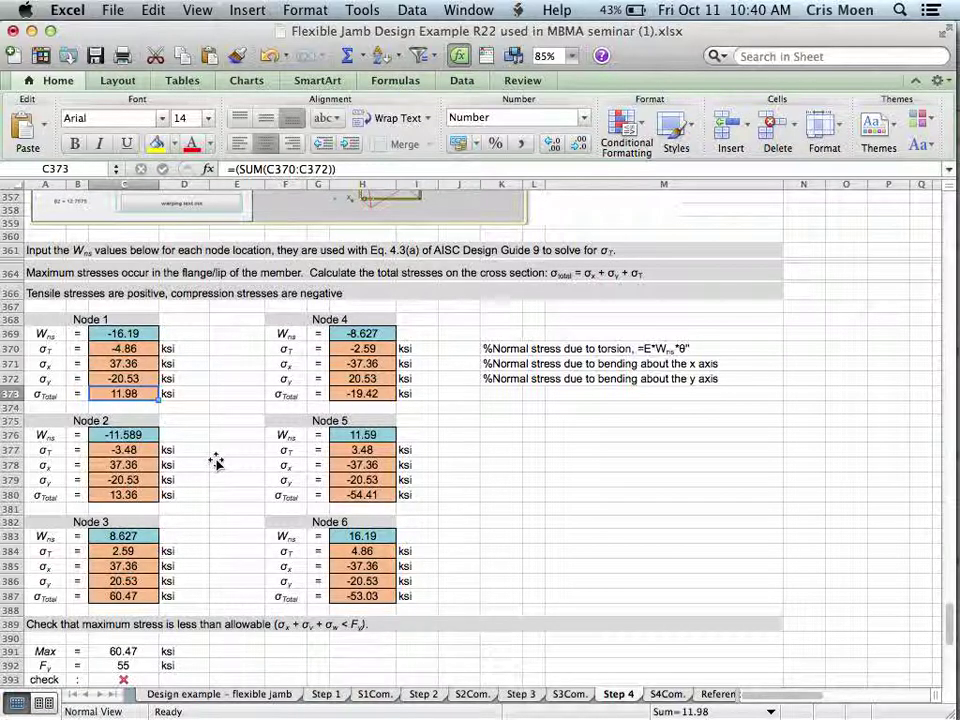
- Compare the combined stress diagram and node numbering figure with the total stresses calculated for the six nodes
{"action": "scroll", "coordinate": [216, 461], "scroll_direction": "up", "scroll_amount": 5}
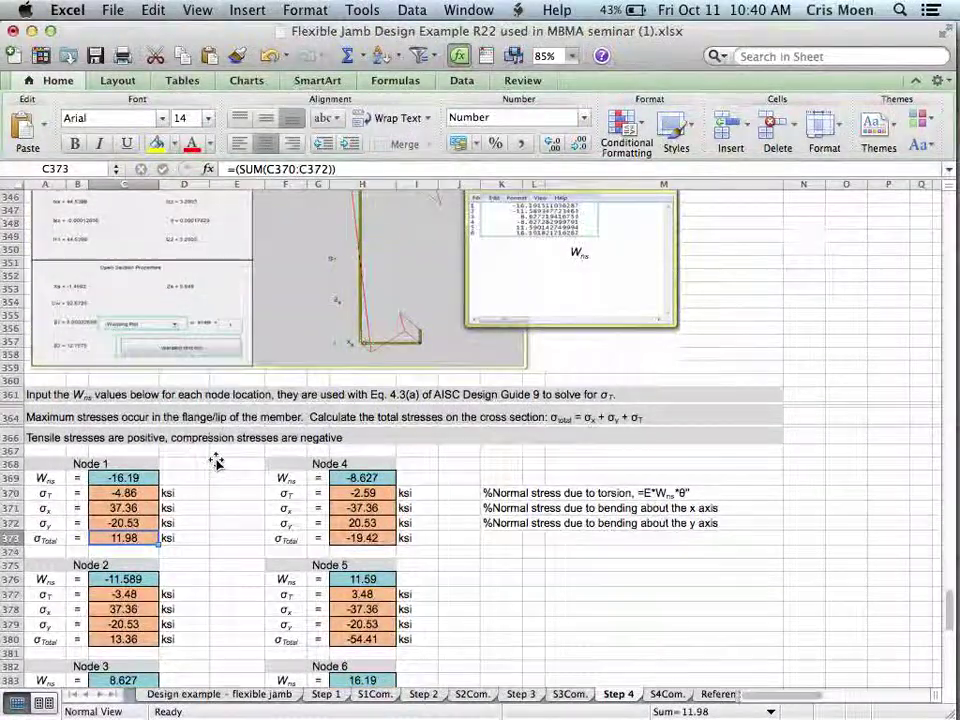
{"action": "scroll", "coordinate": [216, 461], "scroll_direction": "up", "scroll_amount": 8}
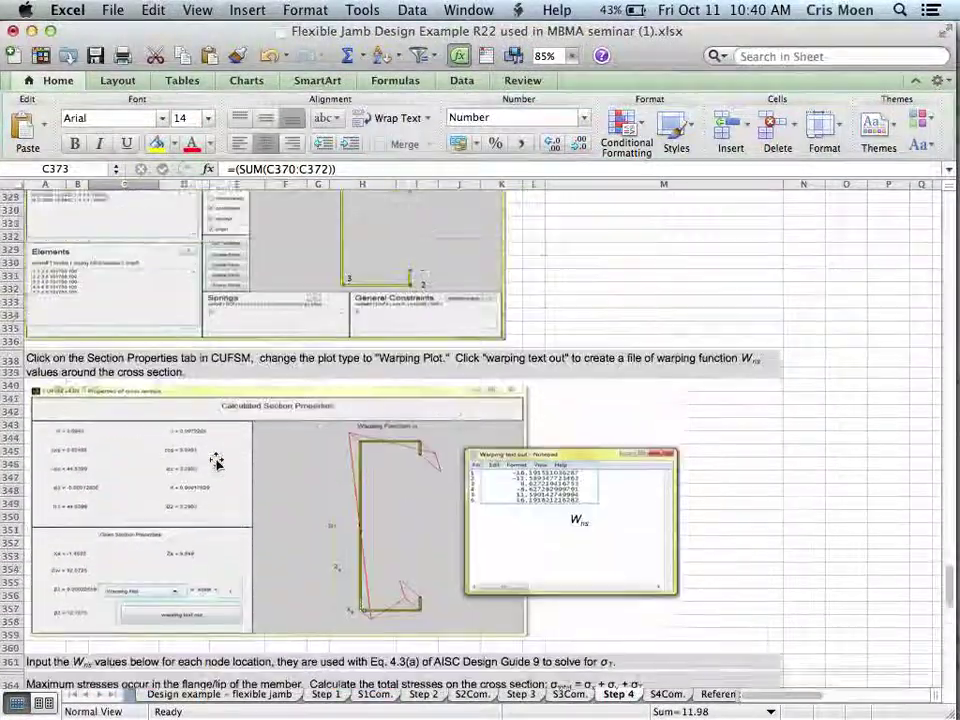
{"action": "scroll", "coordinate": [216, 461], "scroll_direction": "up", "scroll_amount": 20}
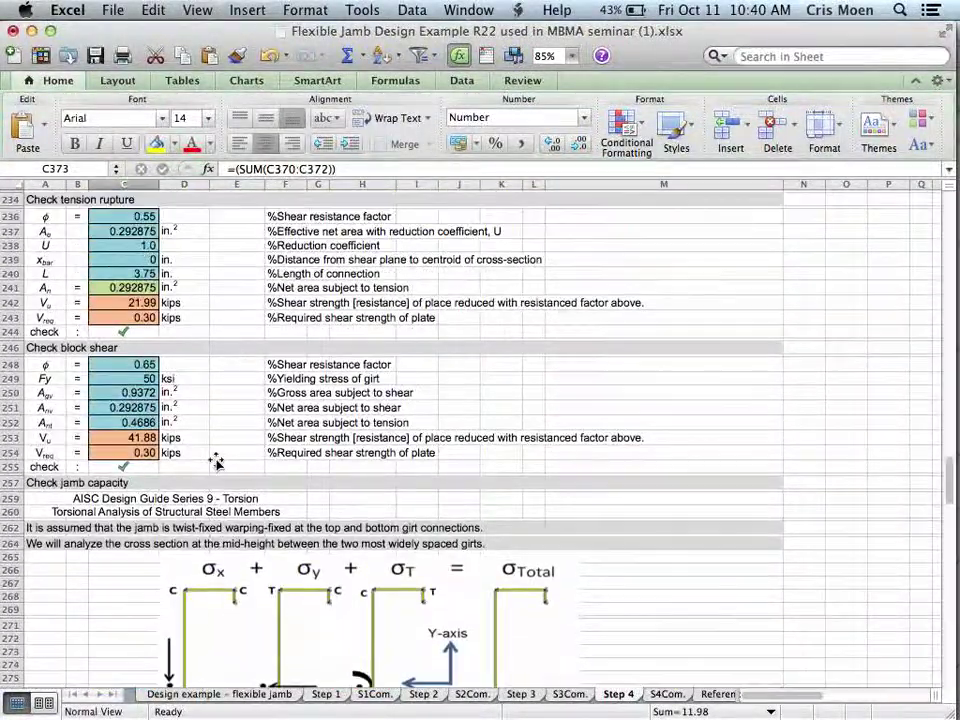
{"action": "scroll", "coordinate": [216, 461], "scroll_direction": "down", "scroll_amount": 10}
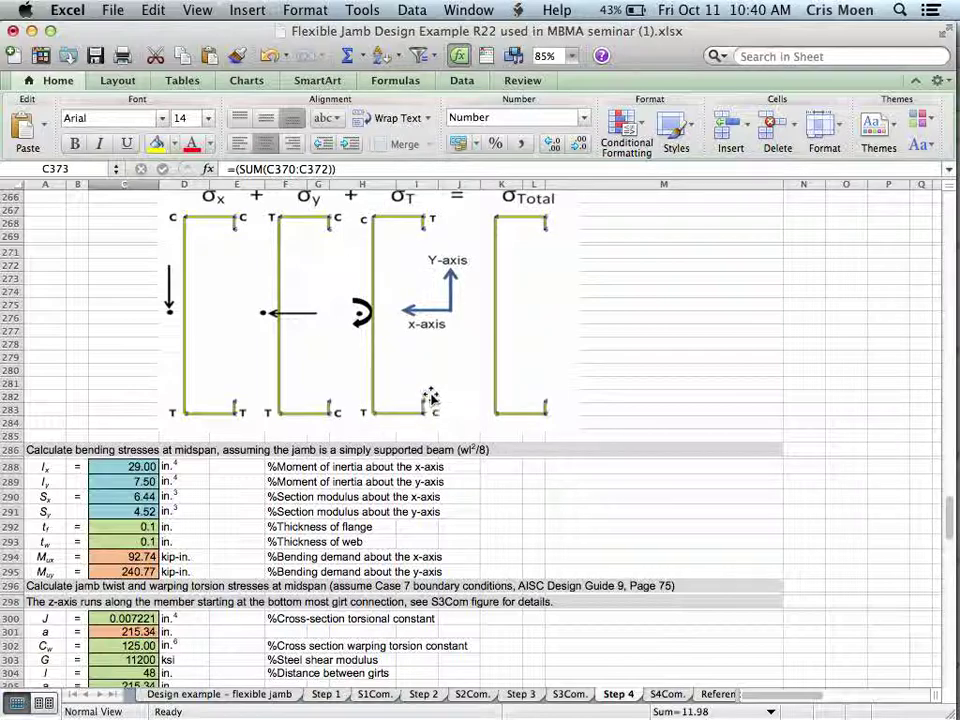
{"action": "scroll", "coordinate": [430, 400], "scroll_direction": "down", "scroll_amount": 2}
{"action": "scroll", "coordinate": [430, 398], "scroll_direction": "down", "scroll_amount": 20}
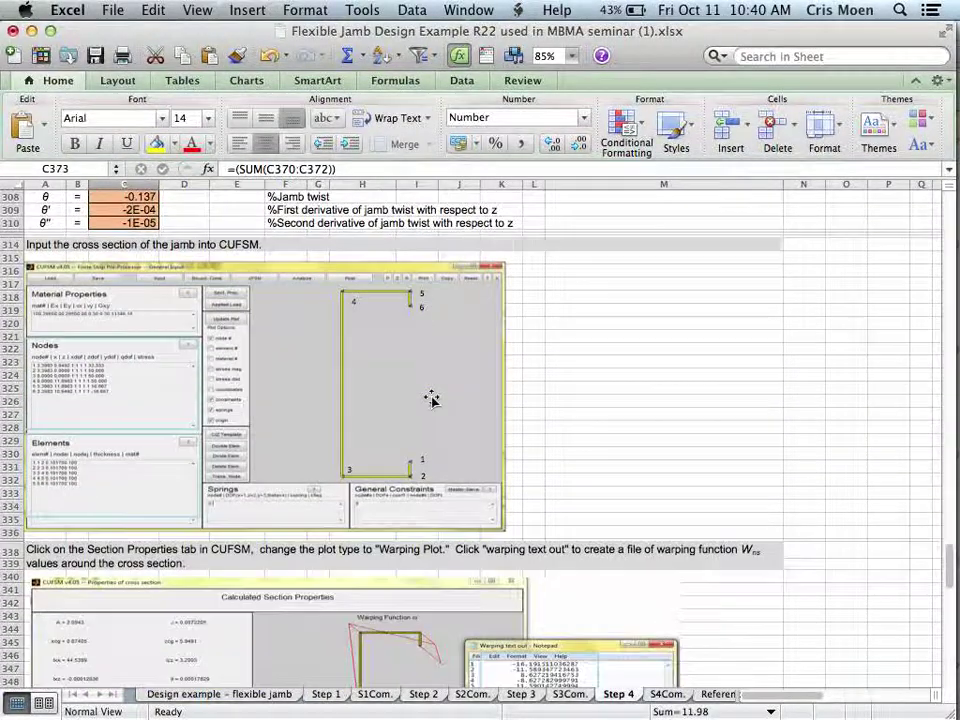
{"action": "scroll", "coordinate": [432, 399], "scroll_direction": "down", "scroll_amount": 5}
{"action": "scroll", "coordinate": [432, 399], "scroll_direction": "up", "scroll_amount": 1}
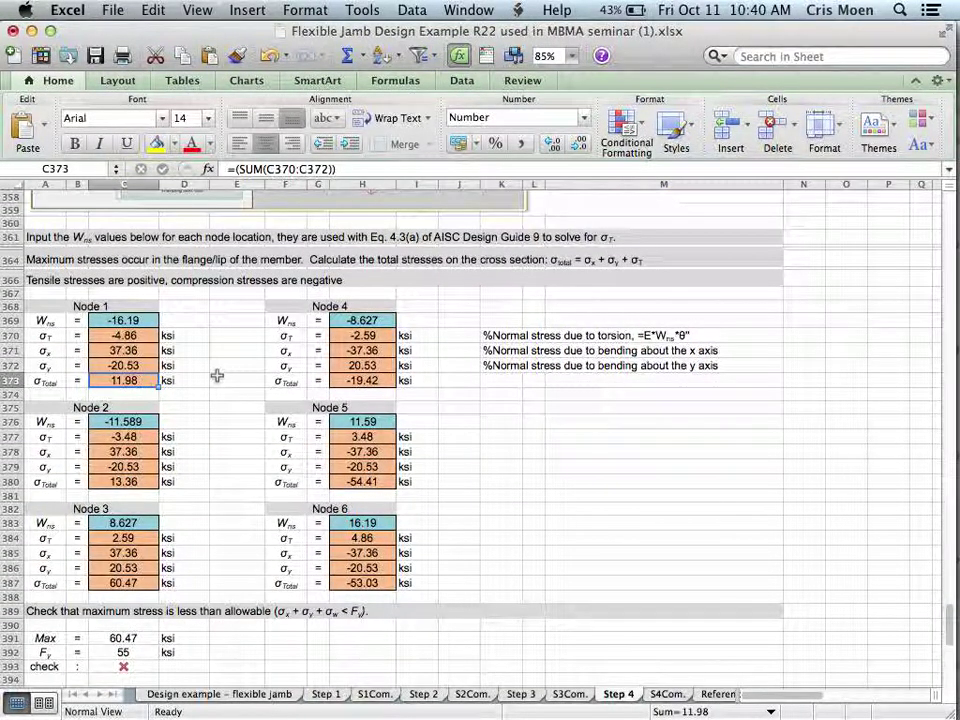
{"action": "scroll", "coordinate": [217, 375], "scroll_direction": "up", "scroll_amount": 1}
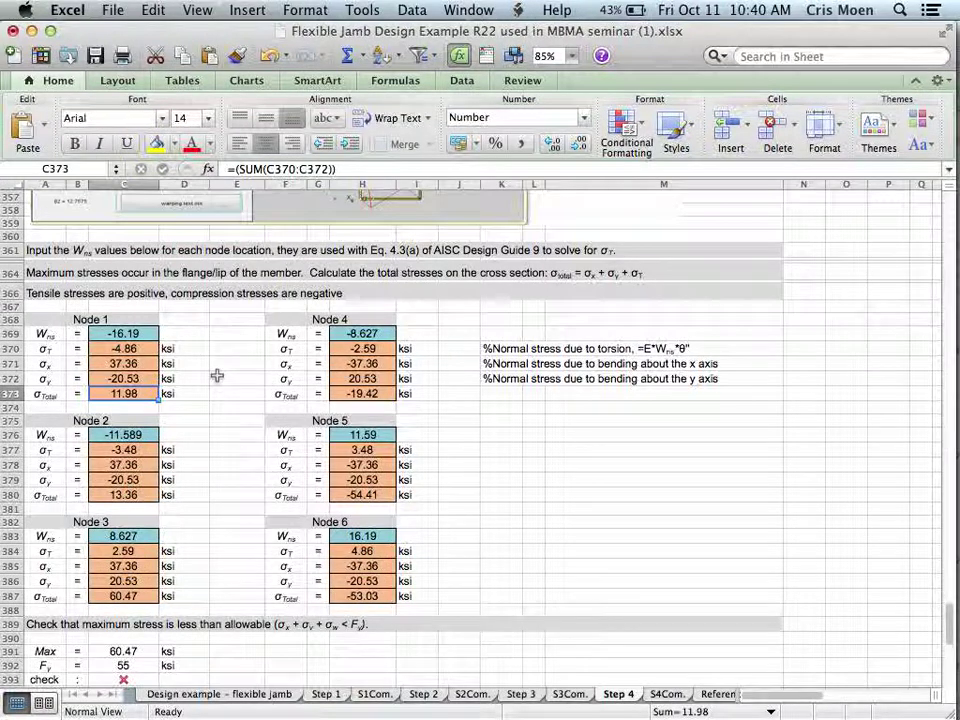